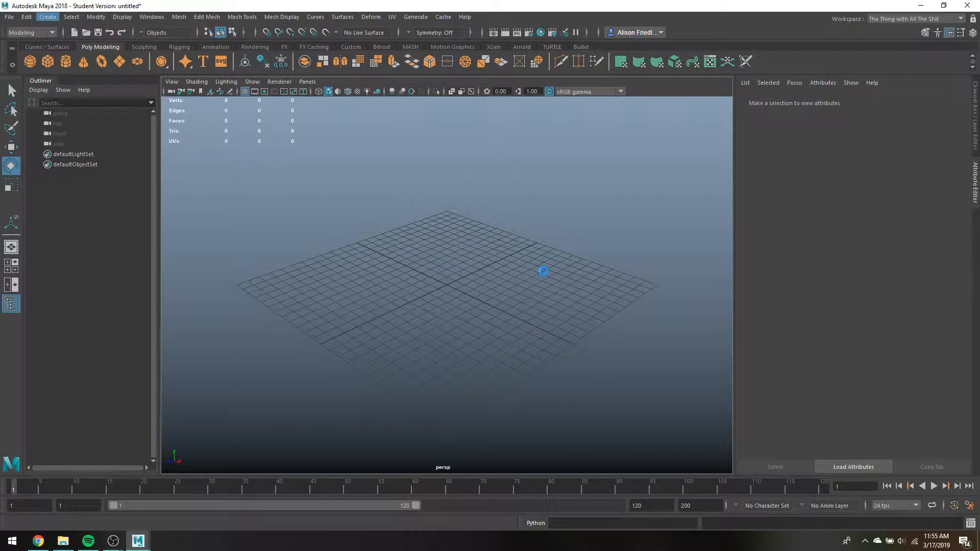
Replace the default wording of the 3D type with "Rawr! Redshift" and deselect it.
scroll(511, 281, "down", 5)
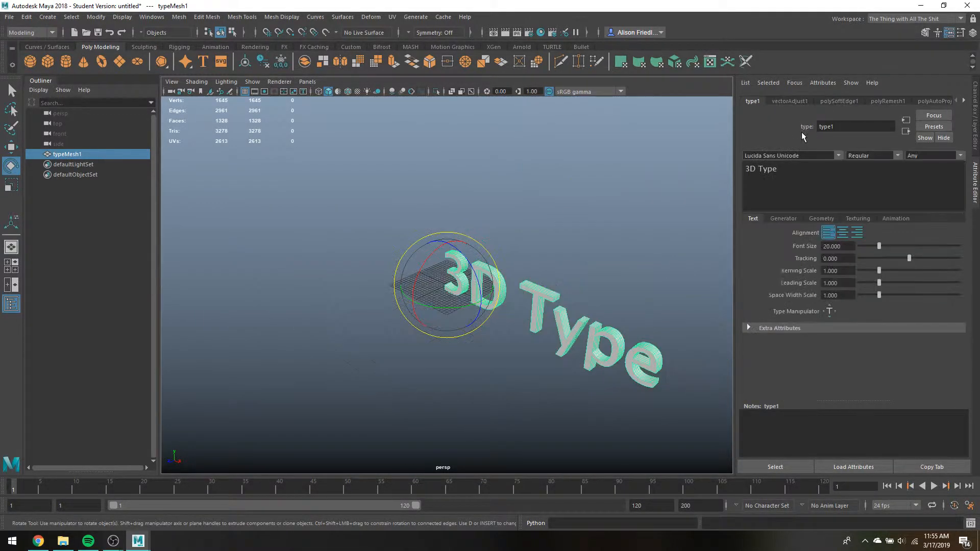
left_click(777, 179)
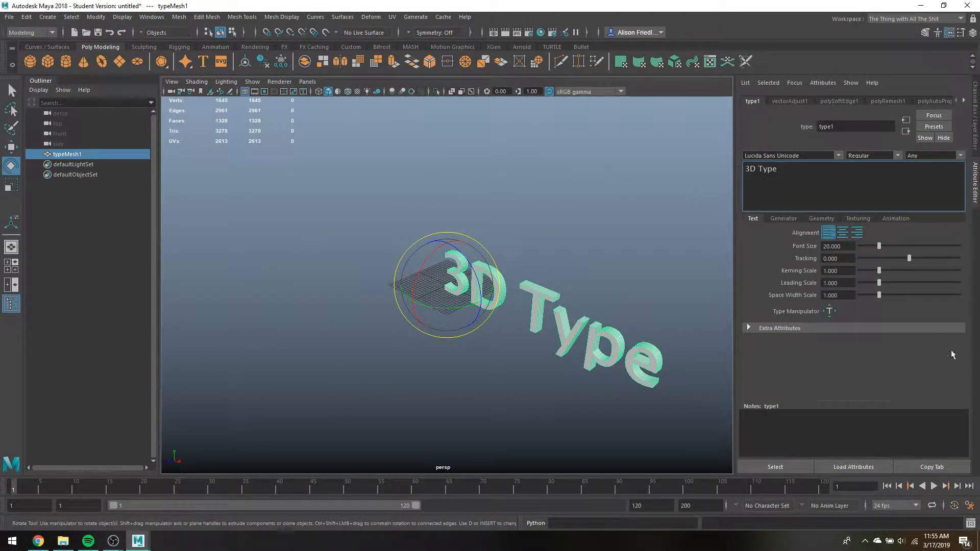
key("ctrl+a")
type("Ra")
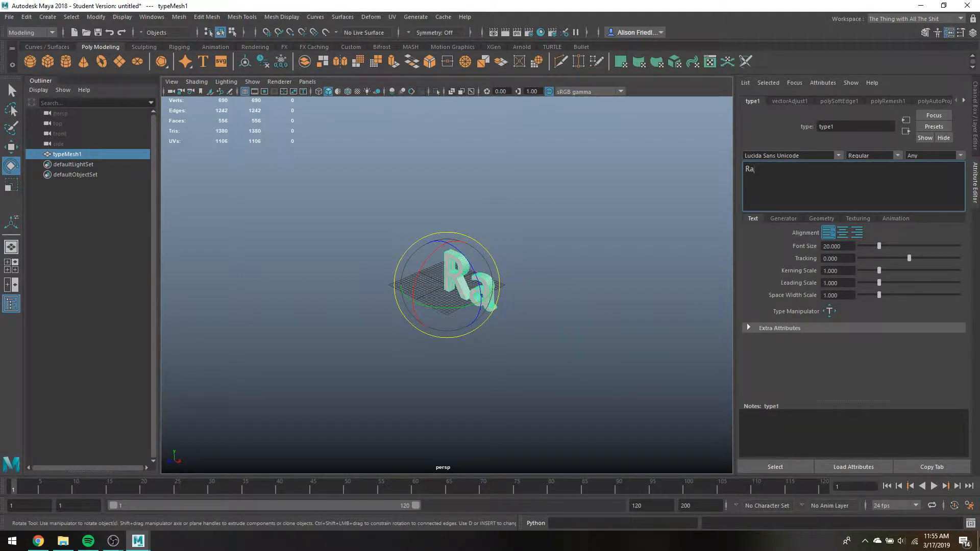
type("wr!")
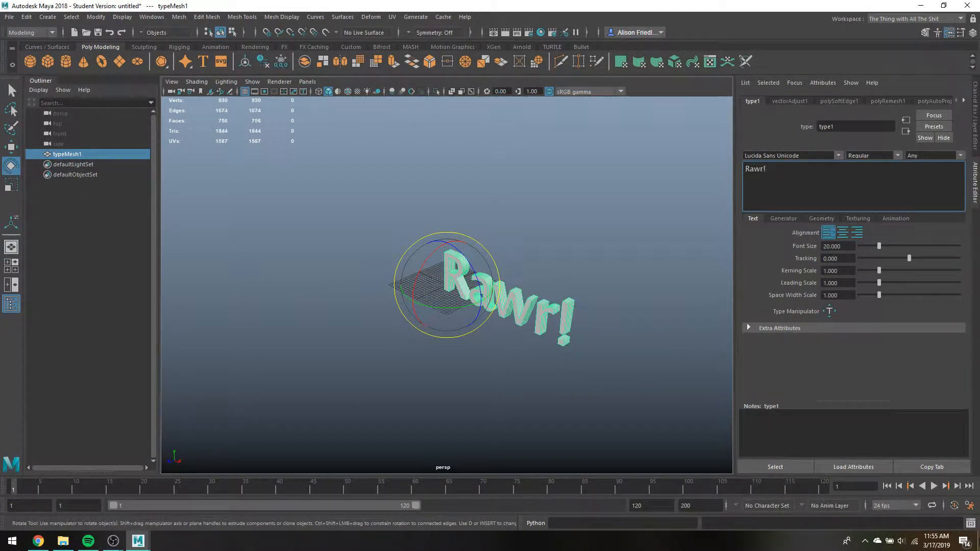
type(" Redshift")
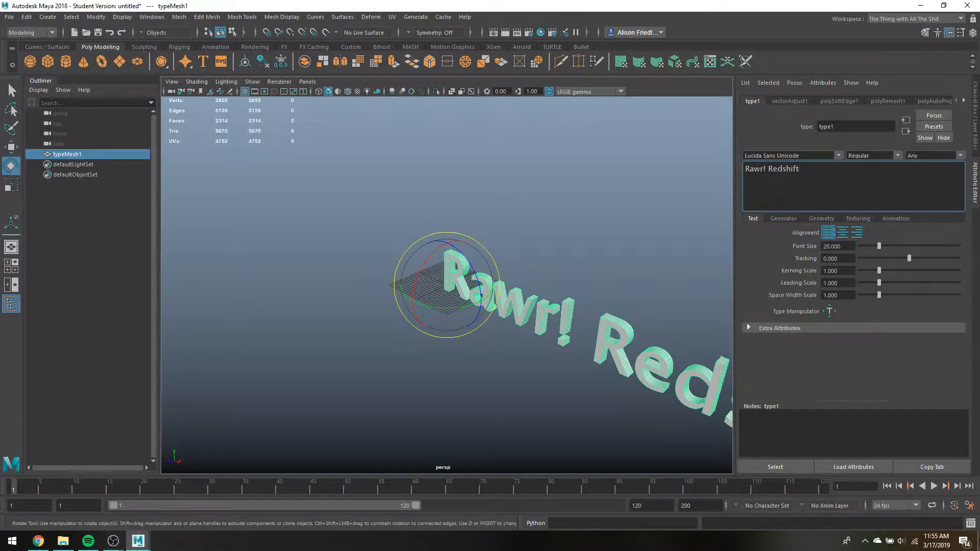
left_click(646, 276)
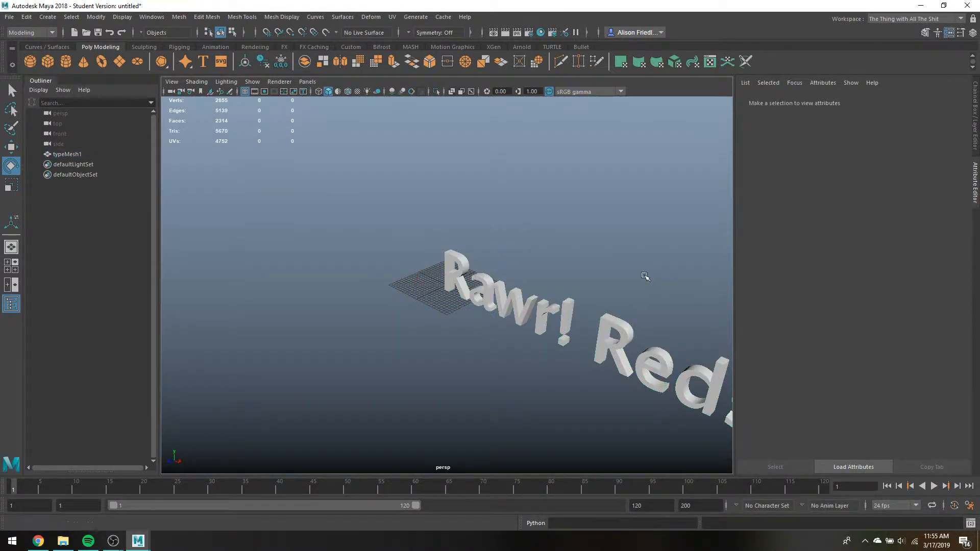
Create a large polygon plane beneath the 3D text as a floor, extending beyond both ends of the wording.
left_click_drag(646, 276, 450, 286, "alt")
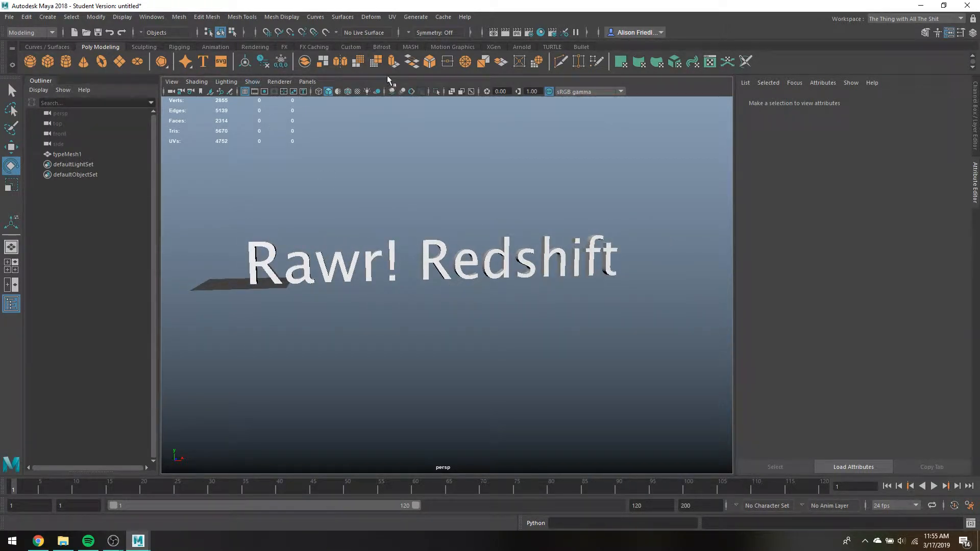
left_click(121, 57)
left_click_drag(423, 284, 584, 297)
right_click_drag(584, 296, 434, 273, "alt")
Duplicate the floor plane and set the copy's Rotate X to 90 so it stands upright as a wall.
key("ctrl+d")
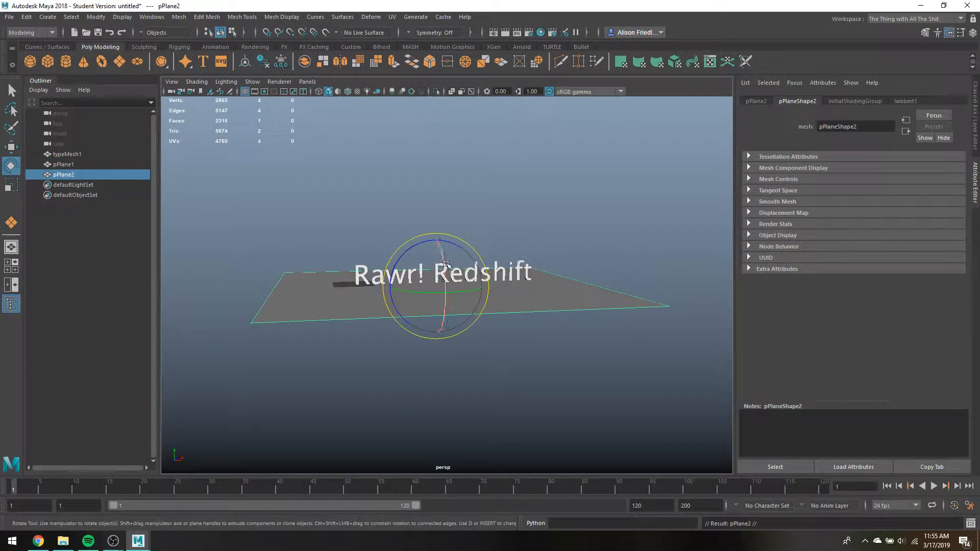
left_click_drag(443, 274, 455, 305)
left_click(975, 148)
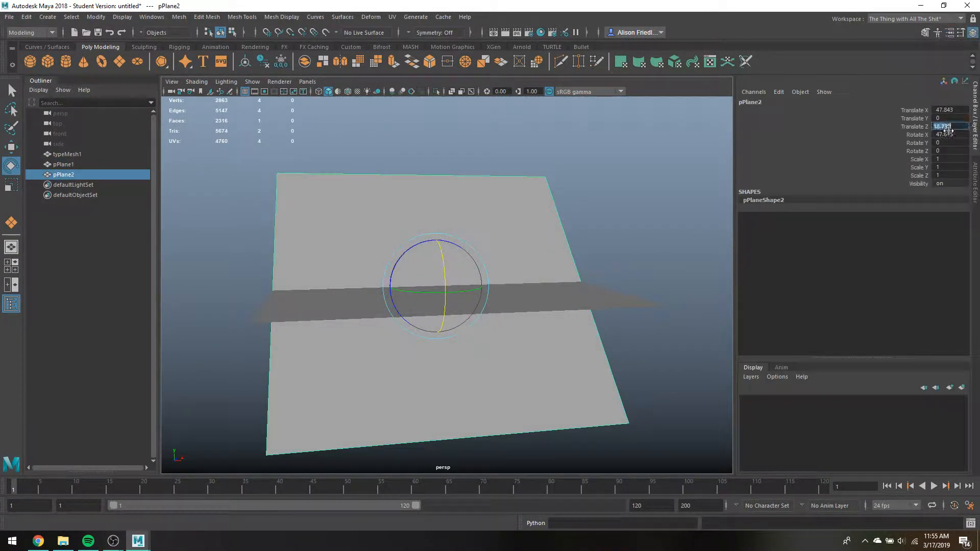
double_click(951, 135)
type("9")
key("Return")
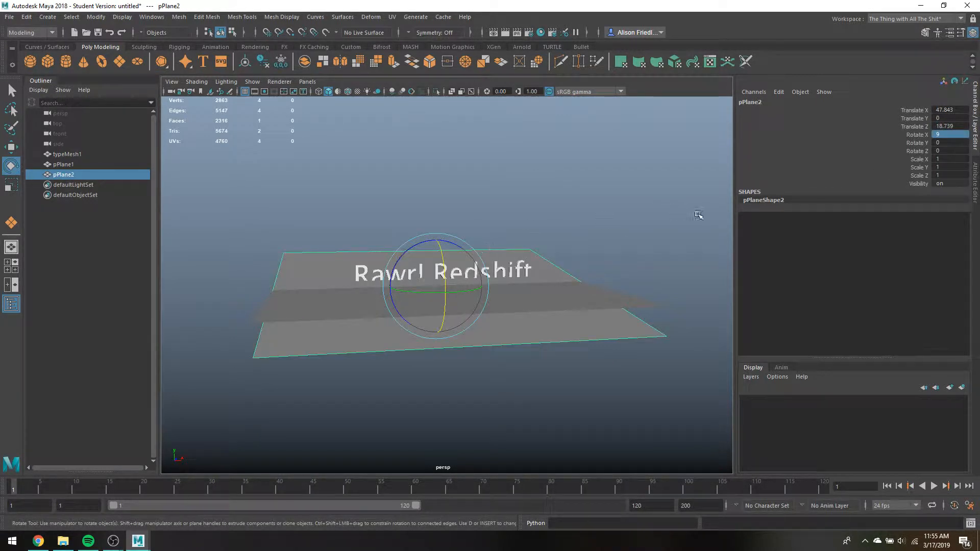
type("90")
key("Return")
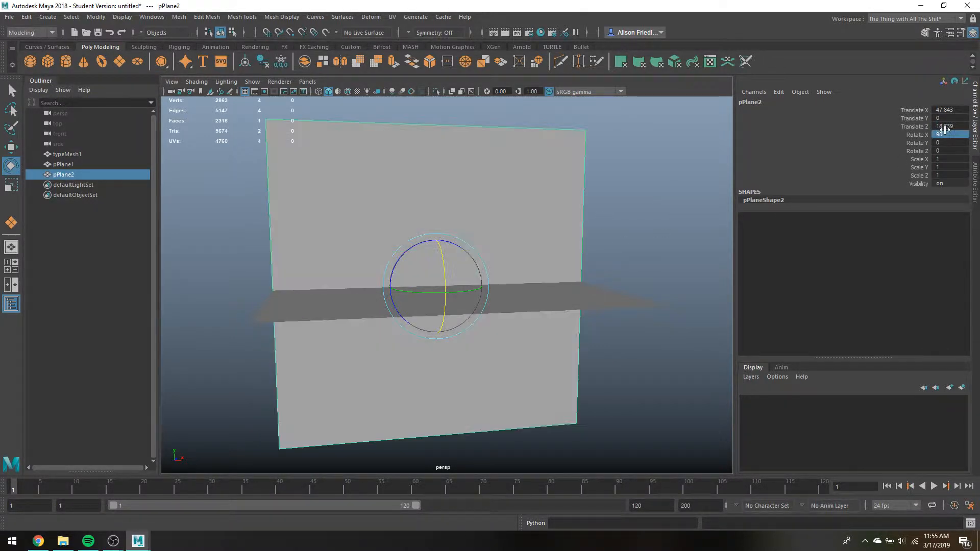
Move the upright plane behind the text, to a Translate Z of about -3.6, and deselect it.
left_click_drag(391, 164, 506, 297, "alt")
key("w")
key("f")
left_click_drag(582, 276, 531, 275, "alt")
scroll(513, 272, "up", 8)
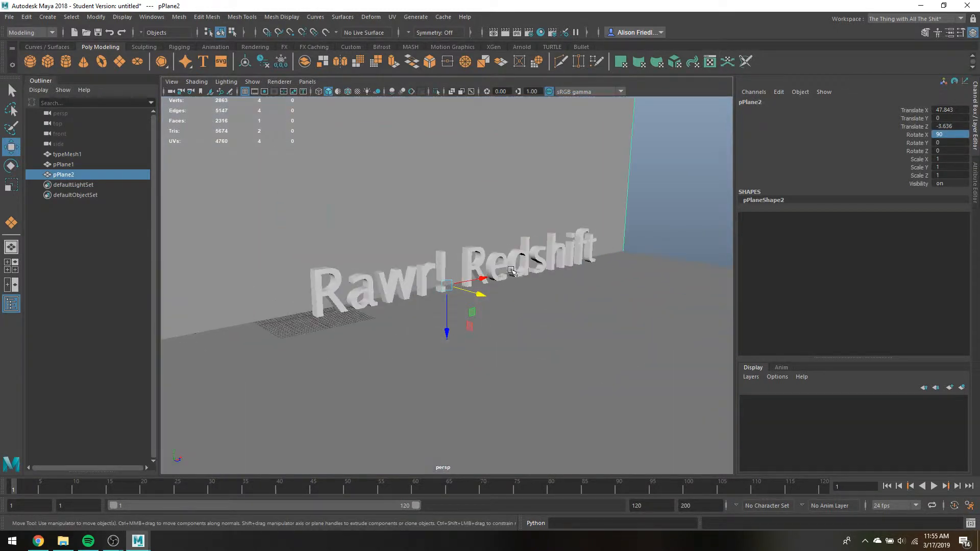
left_click_drag(580, 302, 620, 271, "alt")
left_click(619, 271)
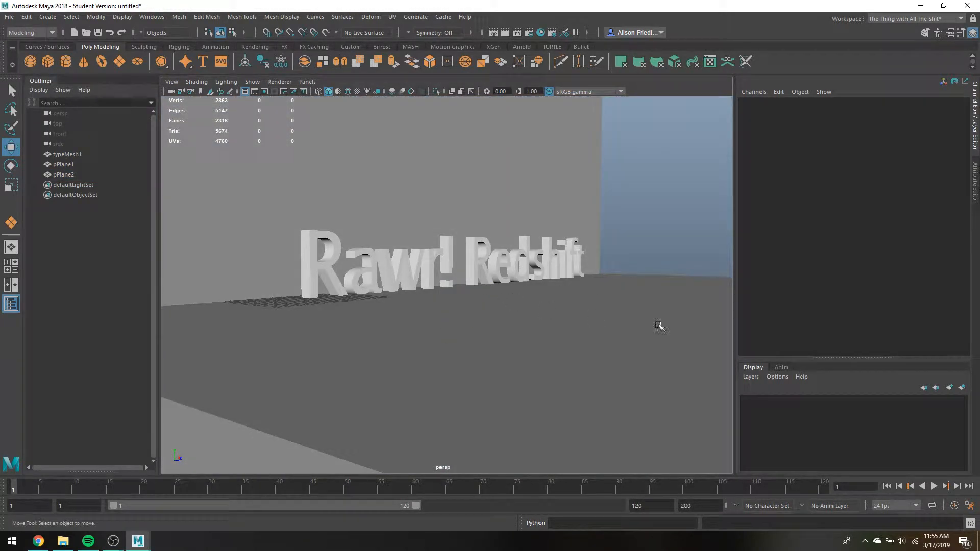
Lower the floor plane to a Translate Y of about -1.35 beneath the letters.
key("q")
left_click(656, 308)
key("w")
left_click_drag(528, 251, 529, 257)
left_click_drag(603, 239, 663, 238, "alt")
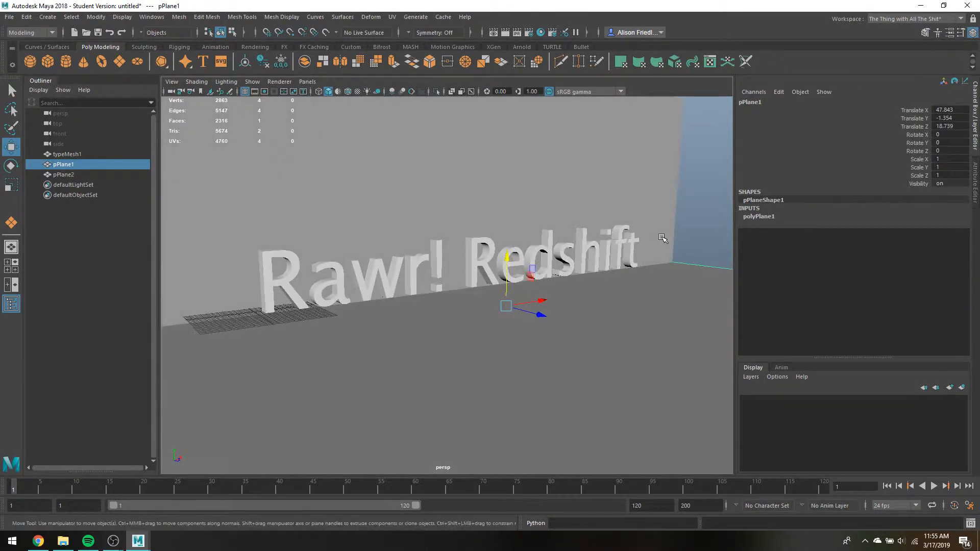
Widen the floor and wall planes together along X to a scale of about 2.68.
left_click(663, 242, "shift")
key("r")
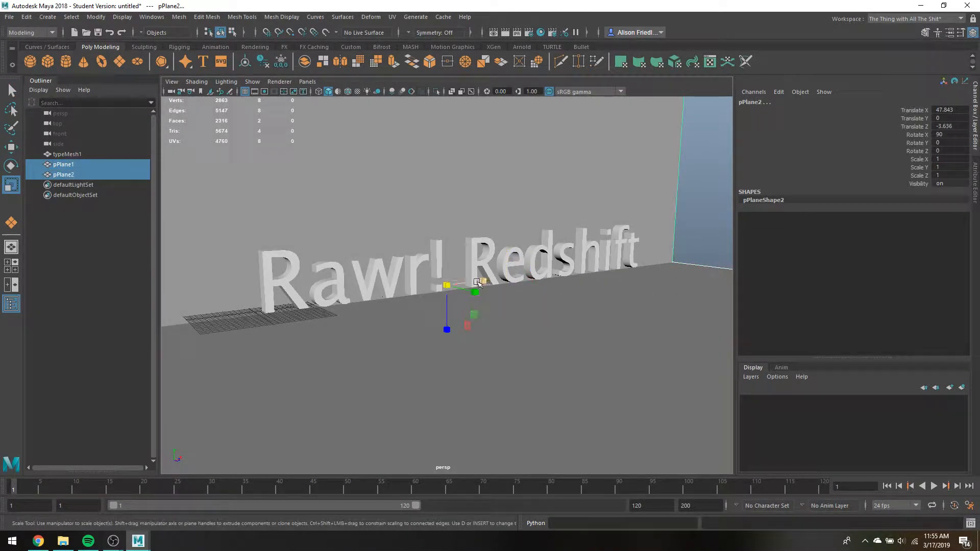
left_click_drag(486, 280, 557, 267)
key("q")
left_click(644, 220)
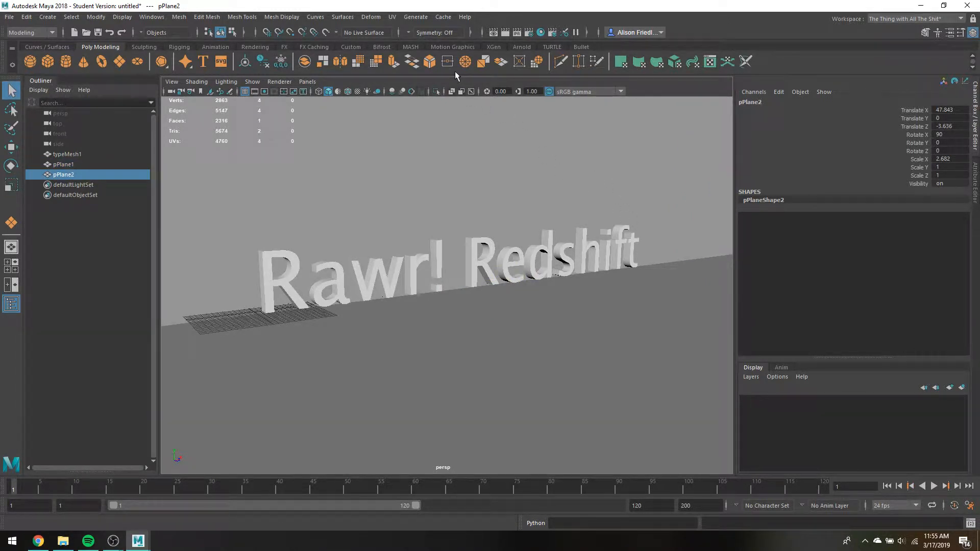
Find the redshift4maya.mll plug-in in the Plug-in Manager and enable its Loaded and Auto load options.
left_click(442, 252)
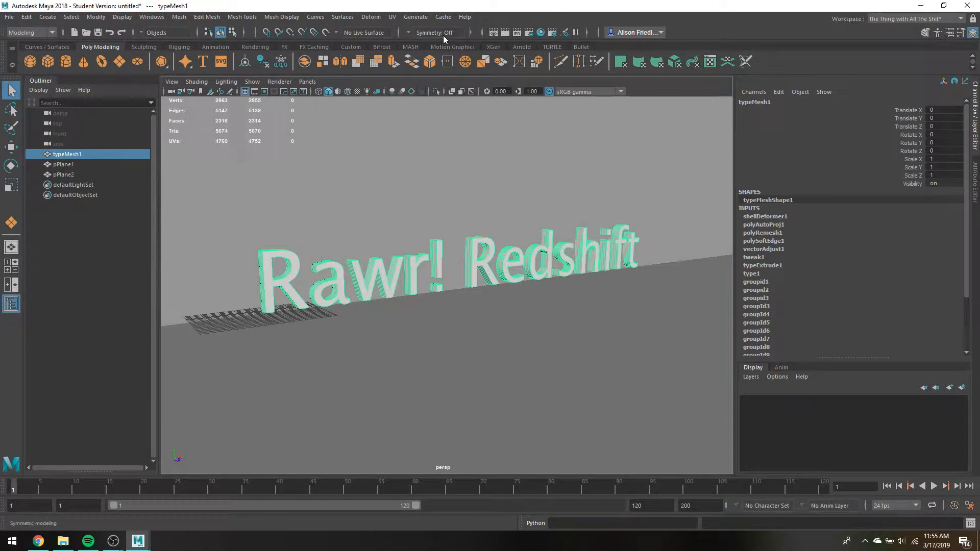
left_click(150, 17)
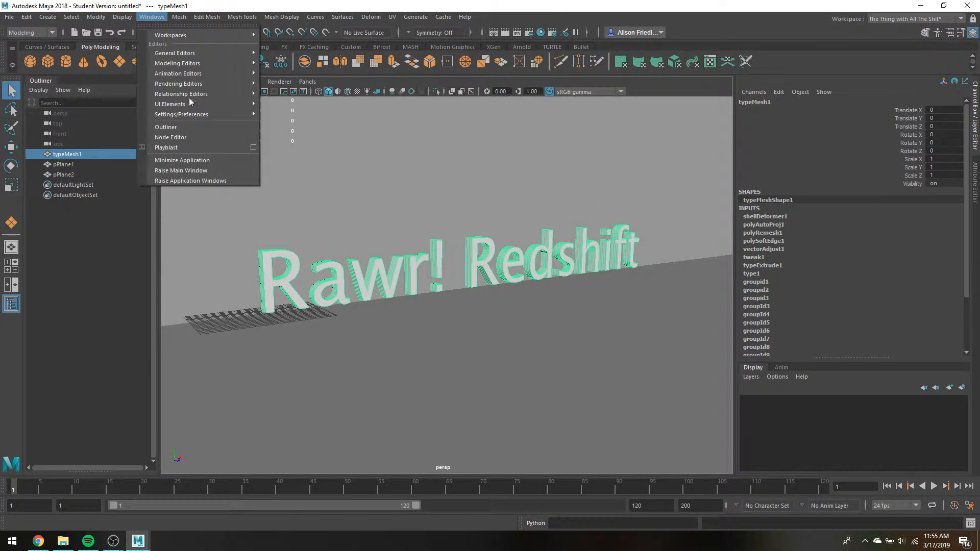
mouse_move(240, 114)
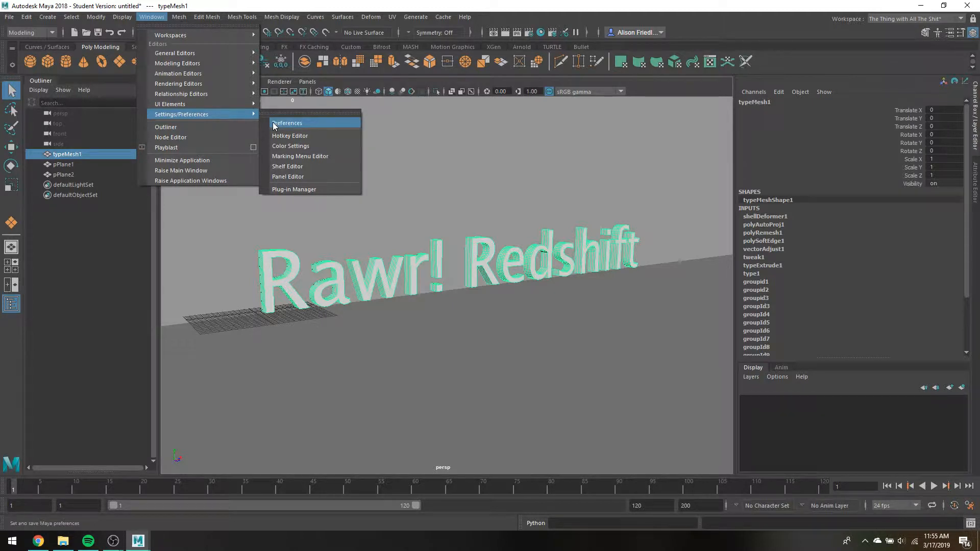
left_click(310, 190)
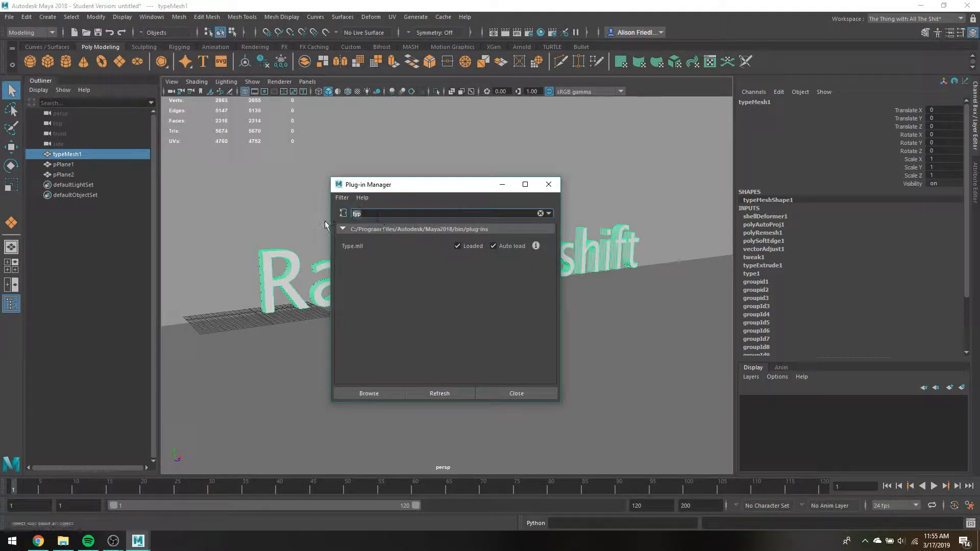
type("red")
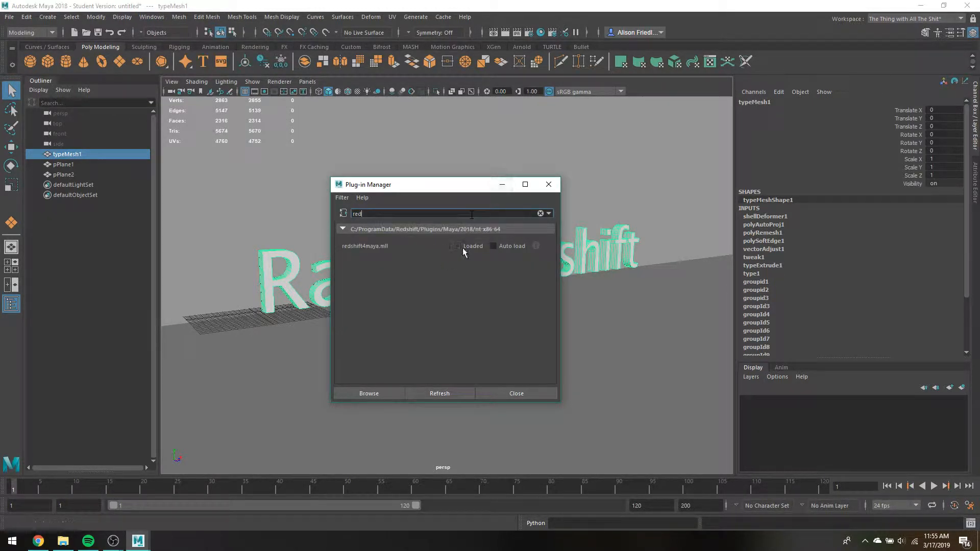
left_click(463, 246)
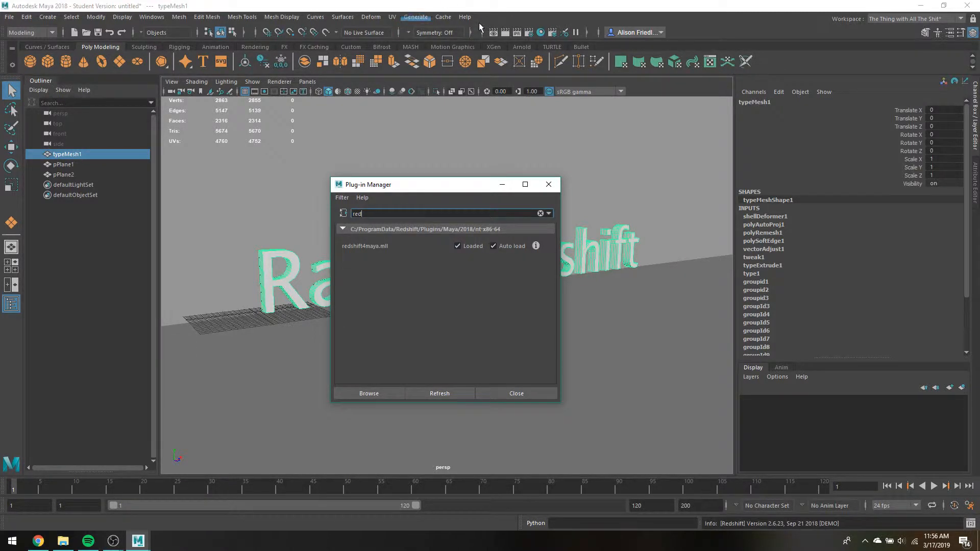
Search the plug-in list for "arno", and close the Plug-in Manager.
double_click(444, 214)
type("arno")
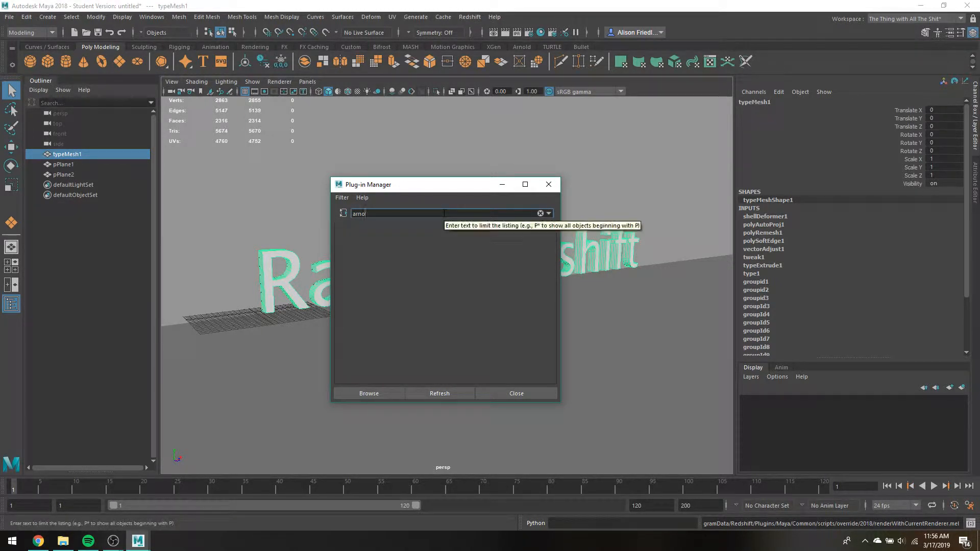
left_click(549, 184)
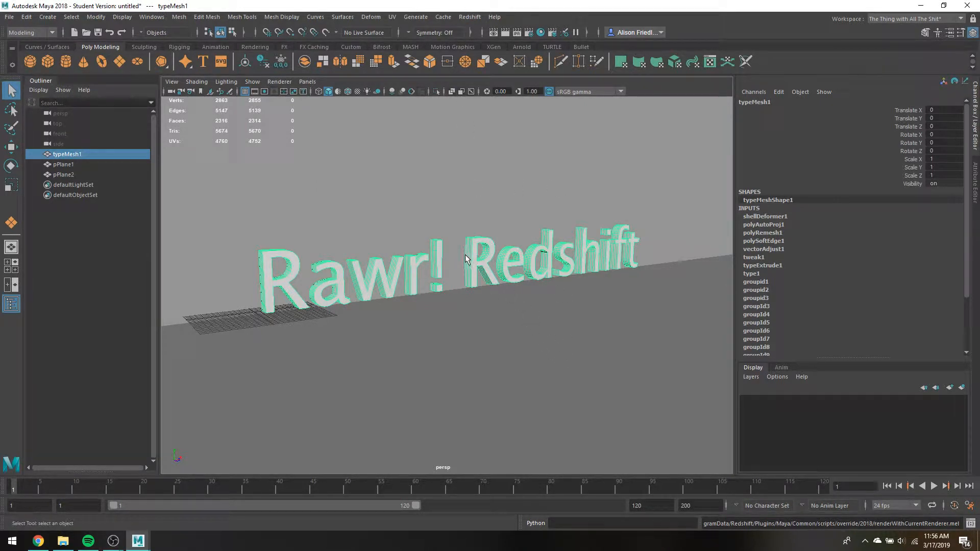
right_click(471, 249)
right_click(470, 249)
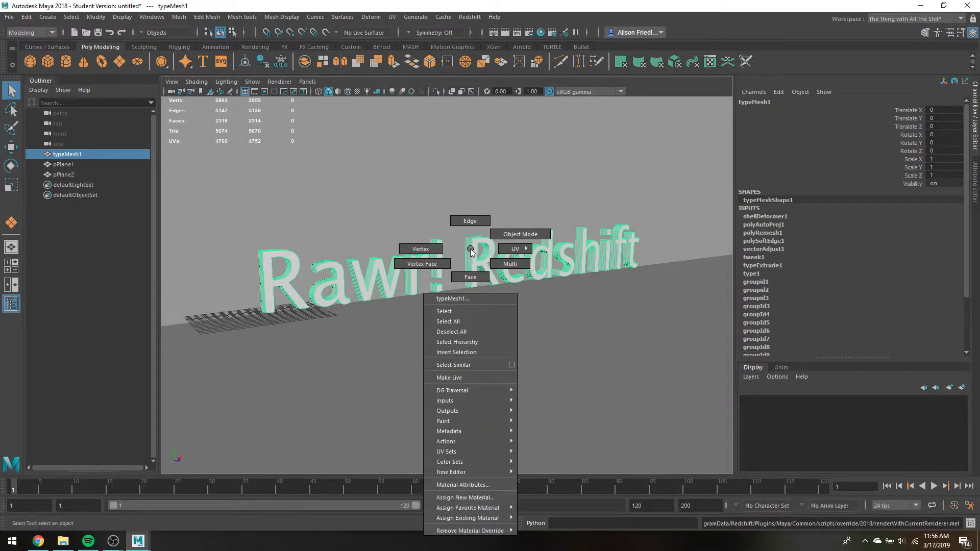
left_click(473, 498)
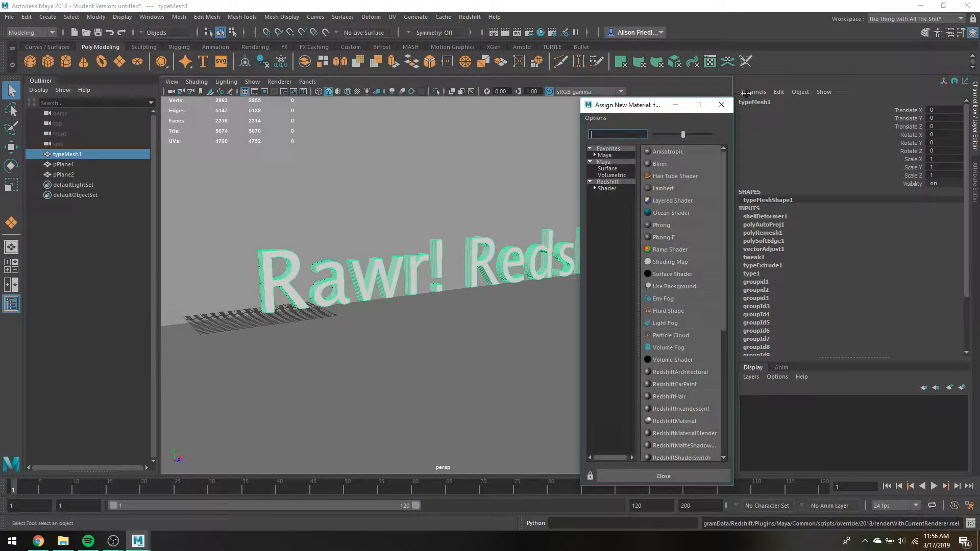
left_click(721, 105)
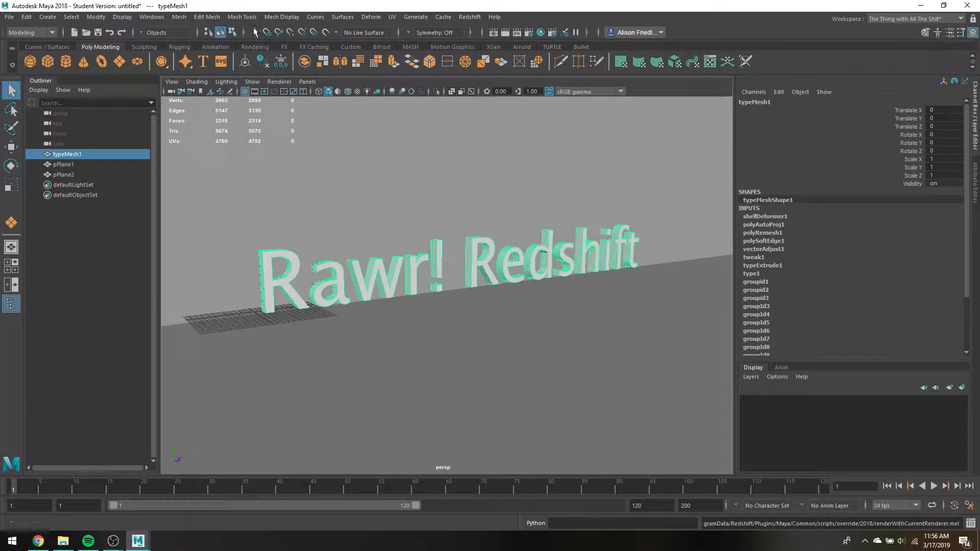
Create a Redshift Physical Light in the scene.
left_click(484, 18)
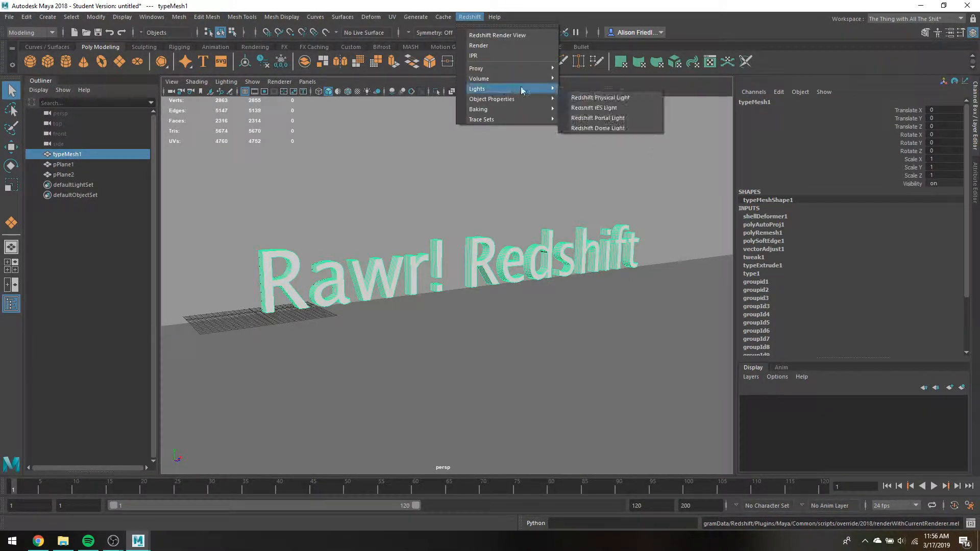
mouse_move(544, 90)
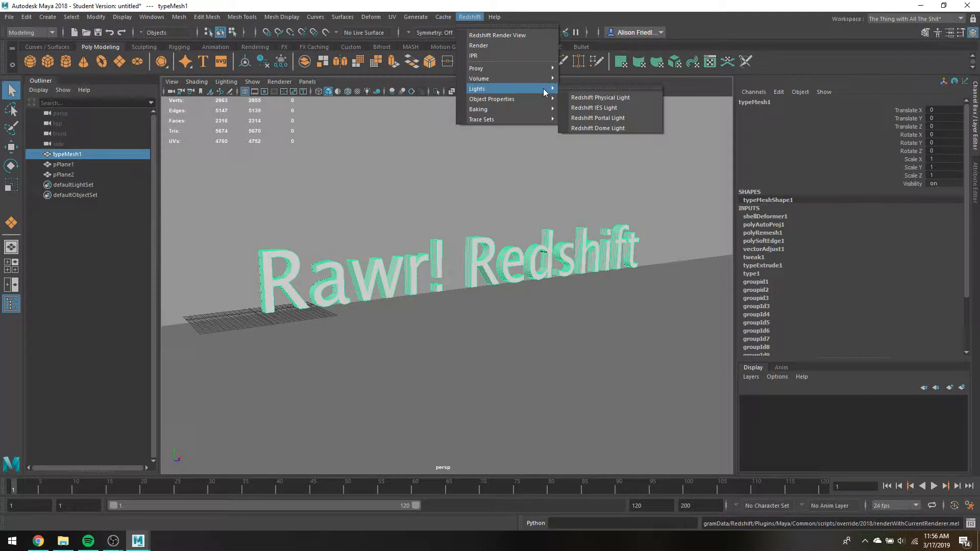
left_click(582, 99)
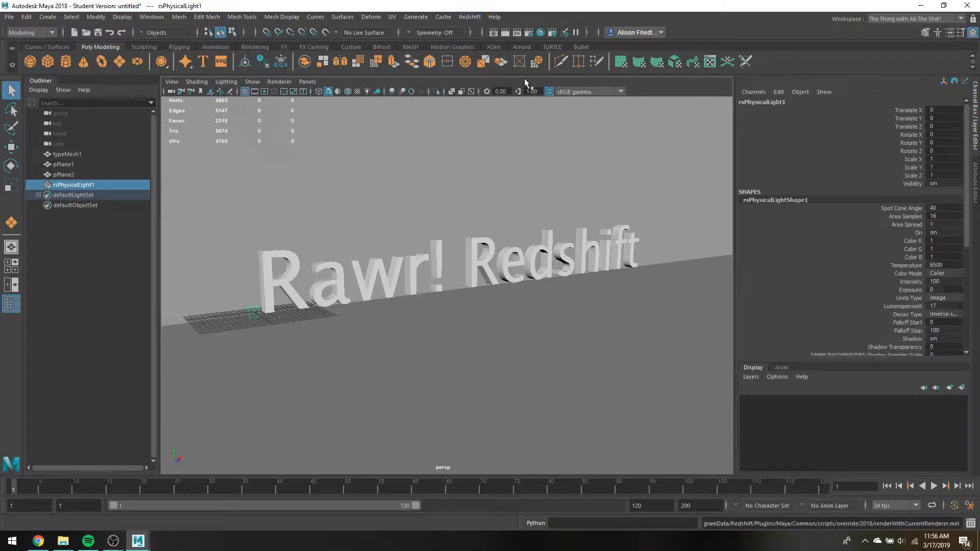
Show the physical light's shape attributes, dismiss the antivirus pop-up, and set the light's area shape to Mesh.
left_click(979, 174)
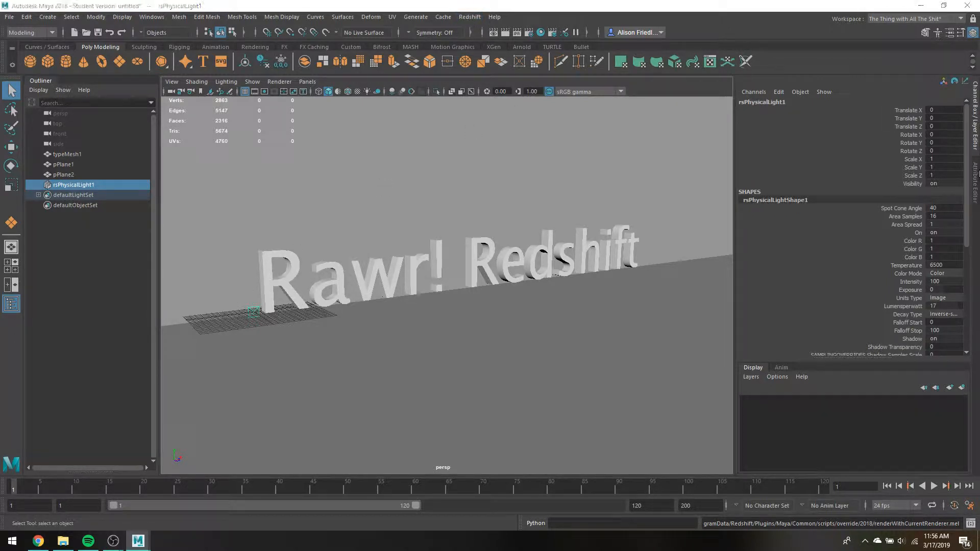
left_click(979, 174)
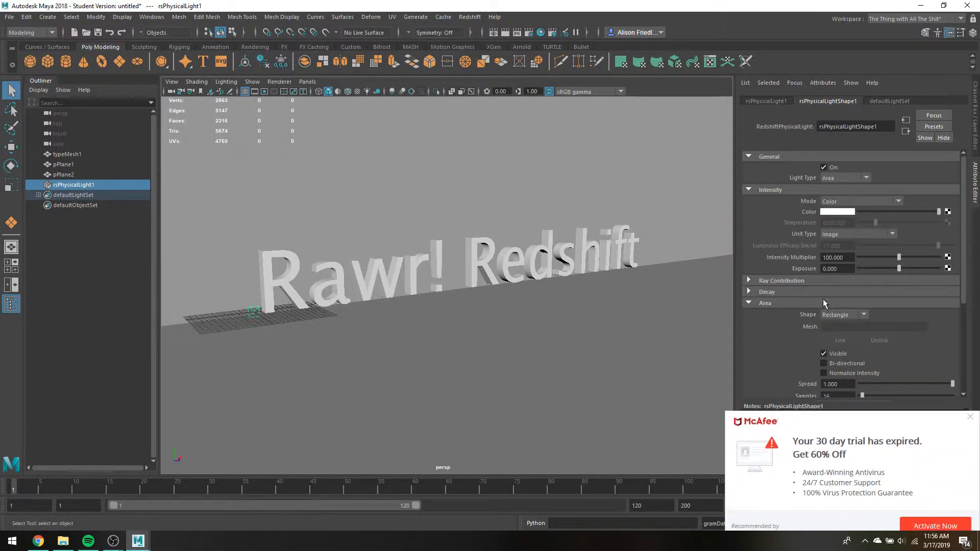
scroll(868, 306, "down", 3)
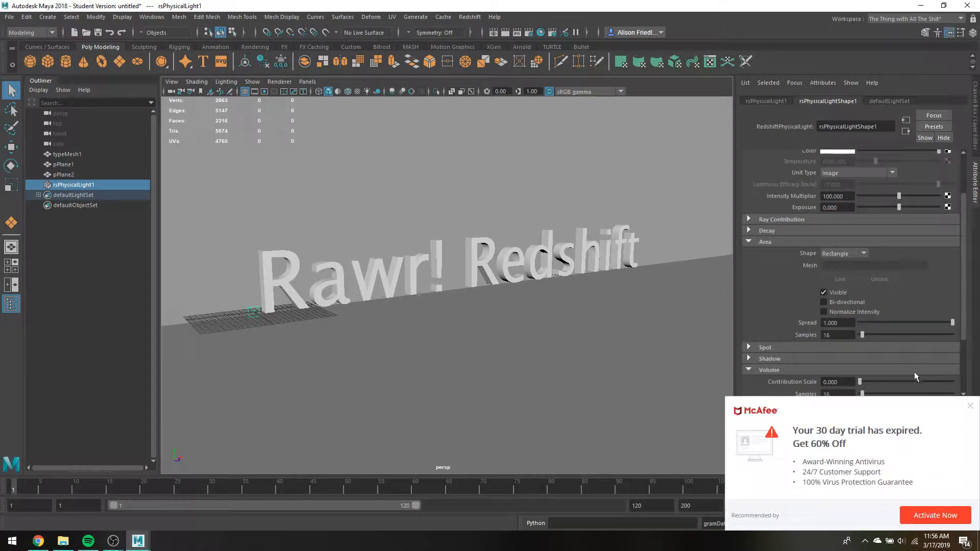
left_click(969, 406)
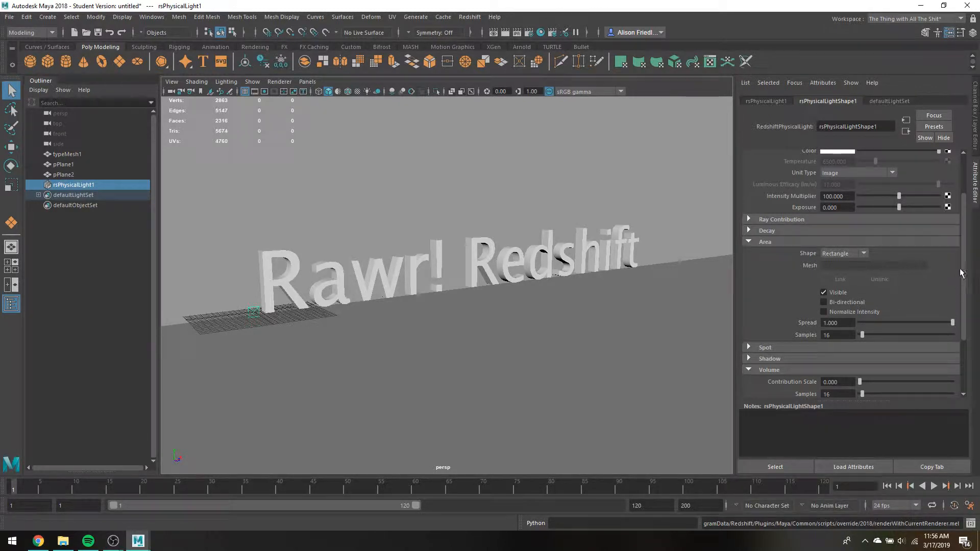
left_click(860, 257)
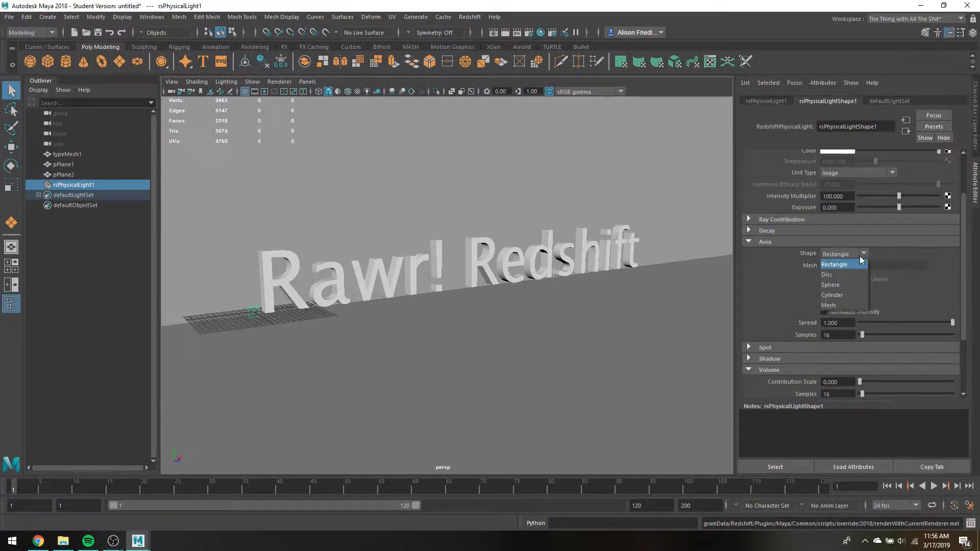
left_click(830, 307)
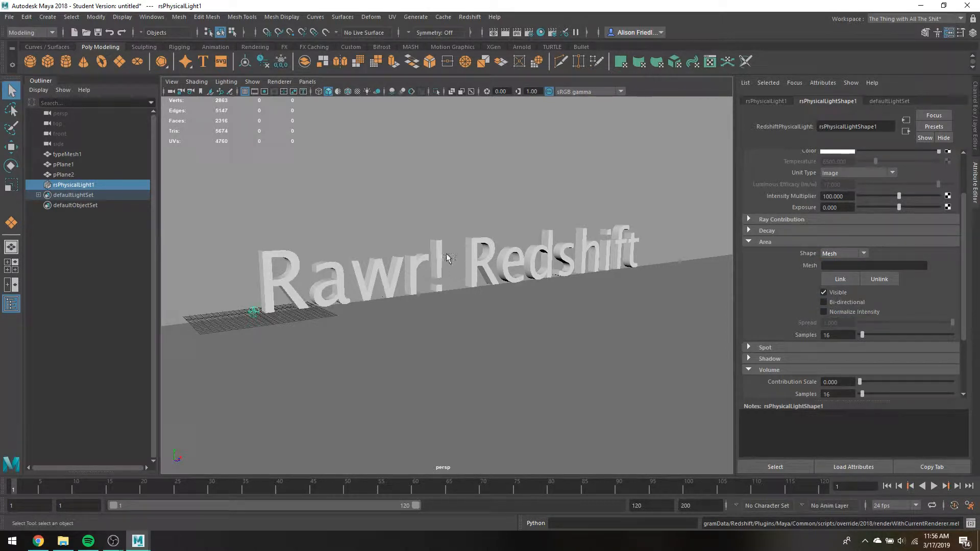
Link the typeMesh1 text to rsPhysicalLight1 as its light mesh.
left_click(269, 277)
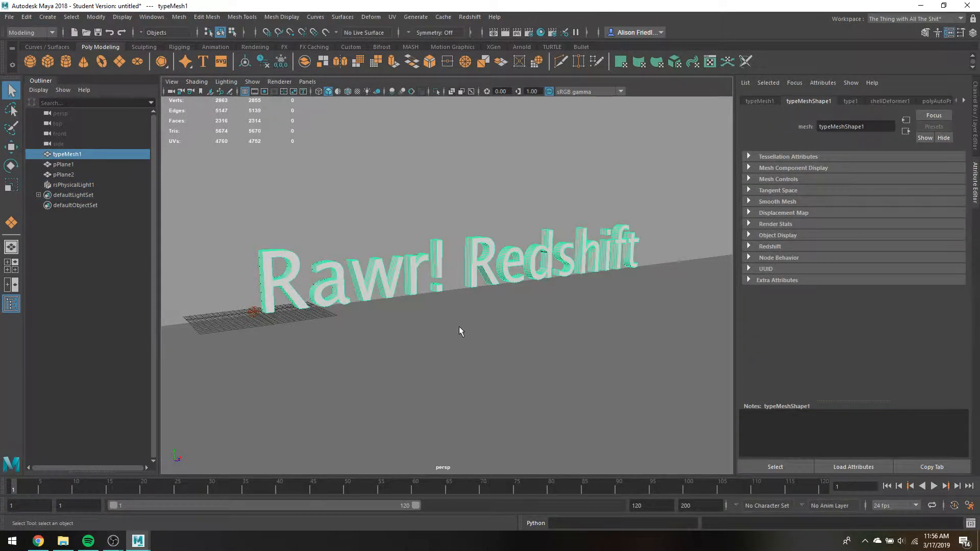
left_click(254, 312, "shift")
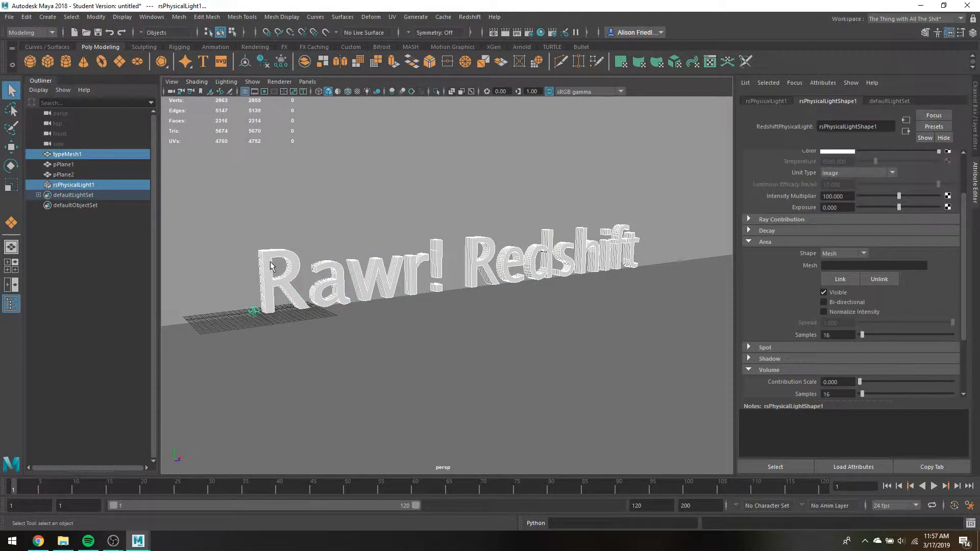
left_click(845, 284)
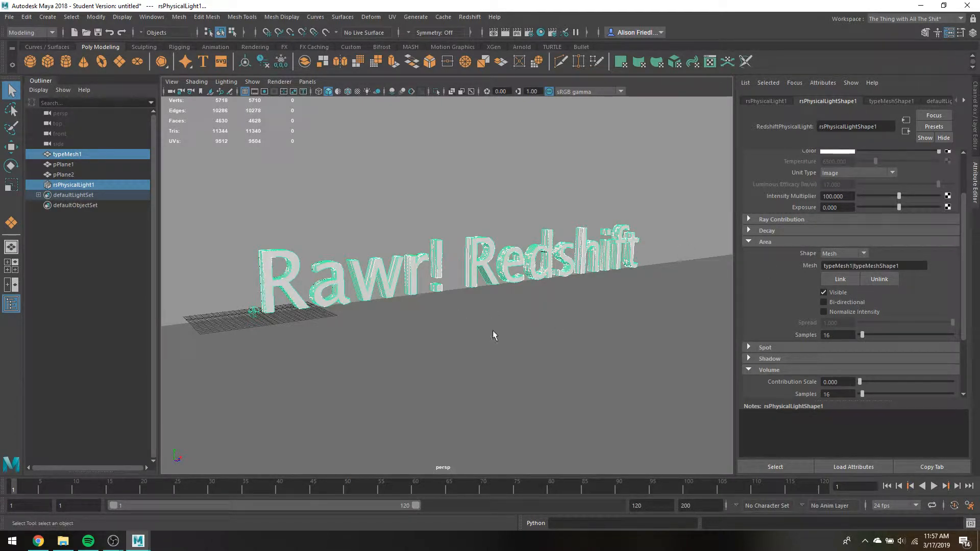
Bring up the Redshift Render View and start an interactive render of the scene.
left_click(469, 16)
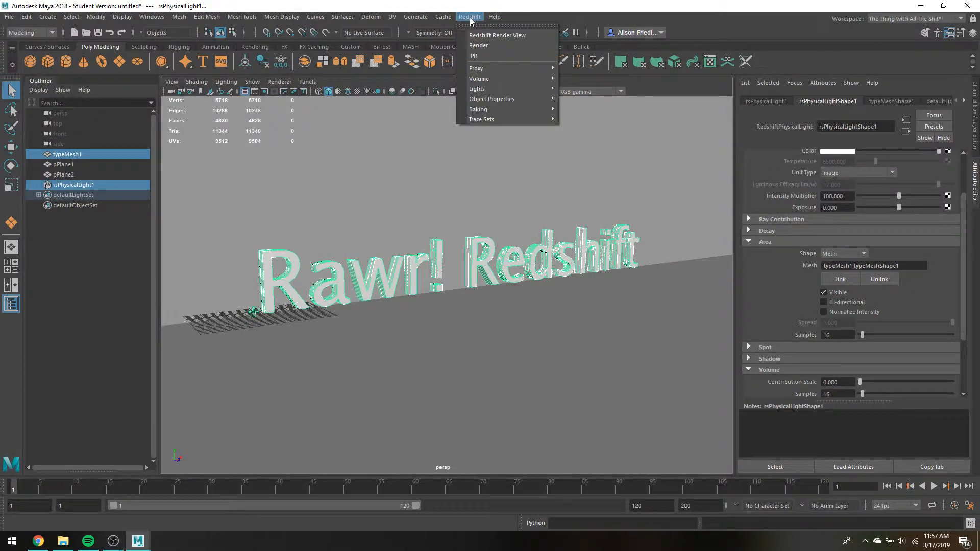
left_click(480, 35)
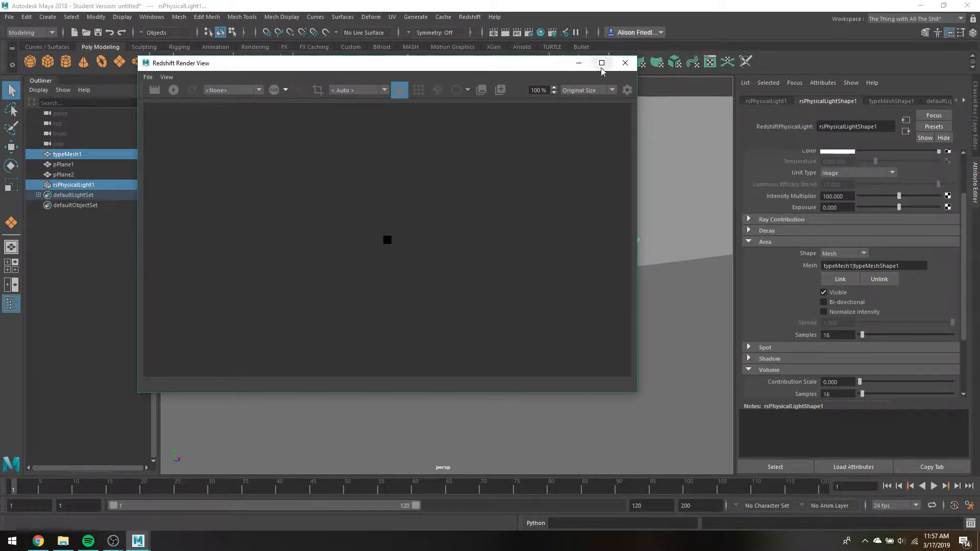
scroll(393, 191, "up", 4)
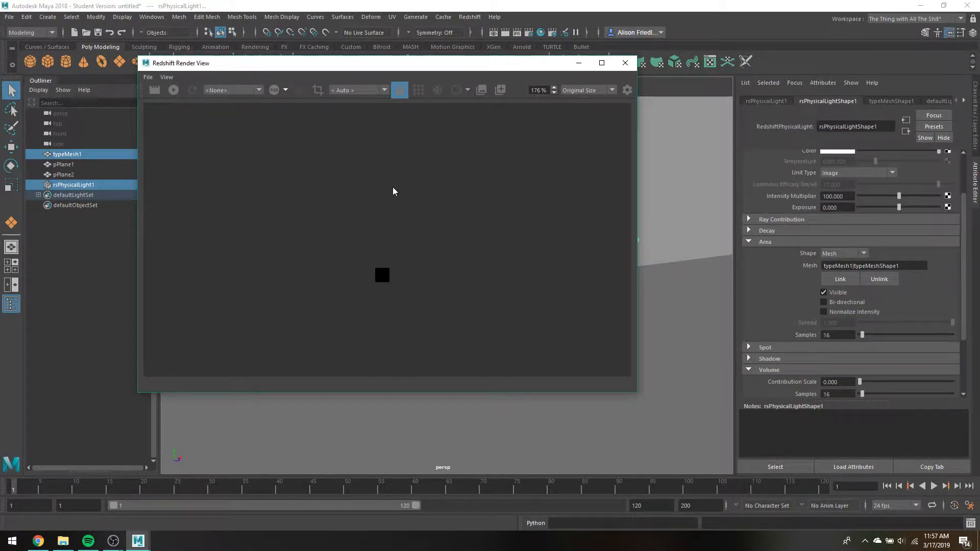
left_click(173, 89)
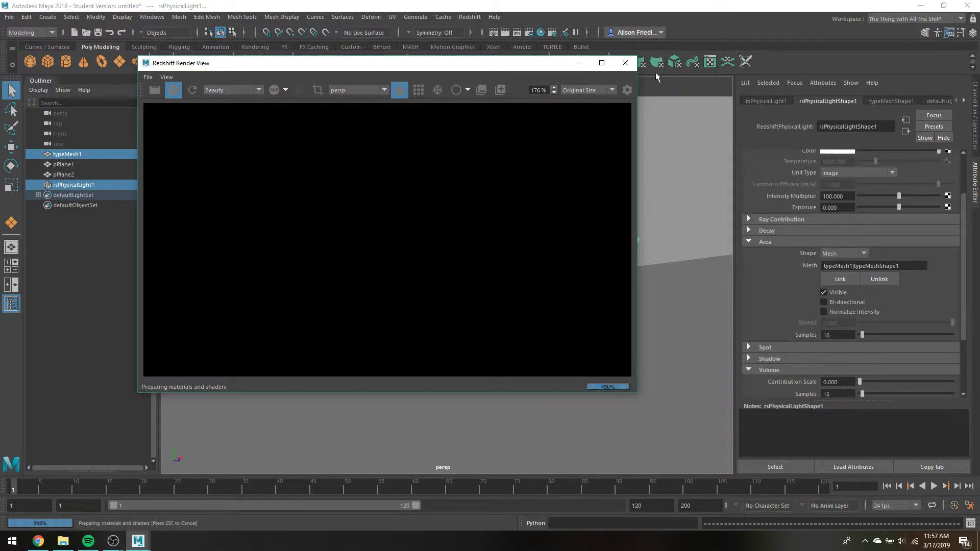
Turn on Maintain width/height ratio in the render settings, set the image width to 540 pixels, and close the settings.
left_click(528, 33)
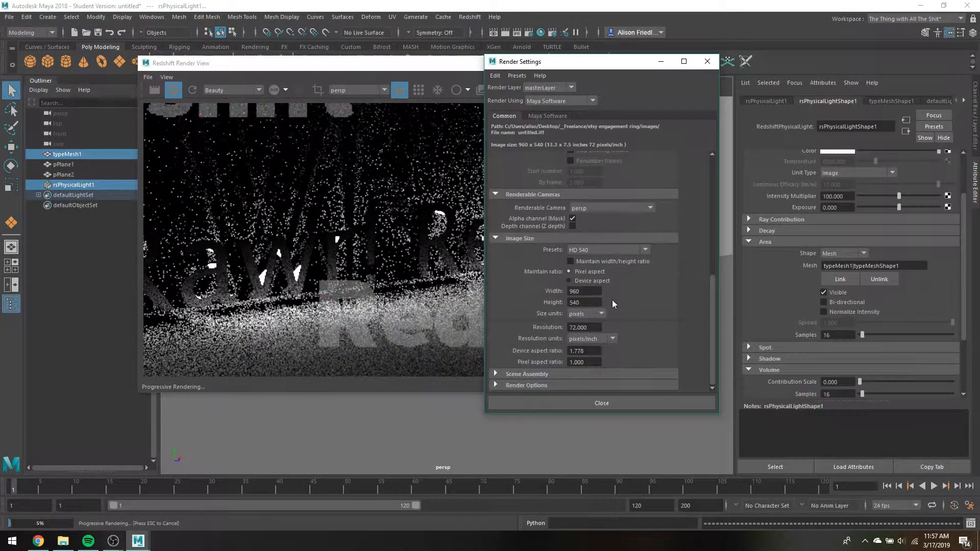
left_click(571, 262)
left_click(585, 291)
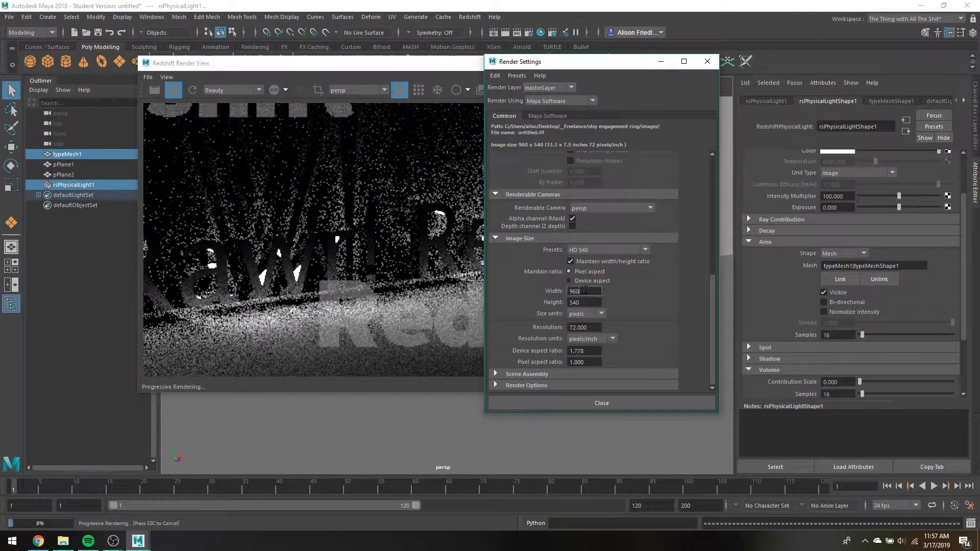
type("540")
key("Return")
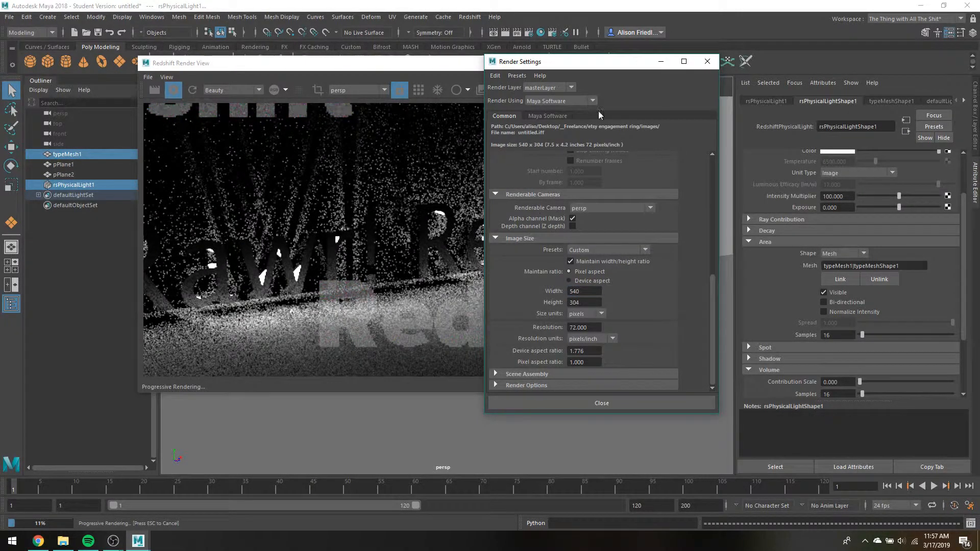
left_click(707, 62)
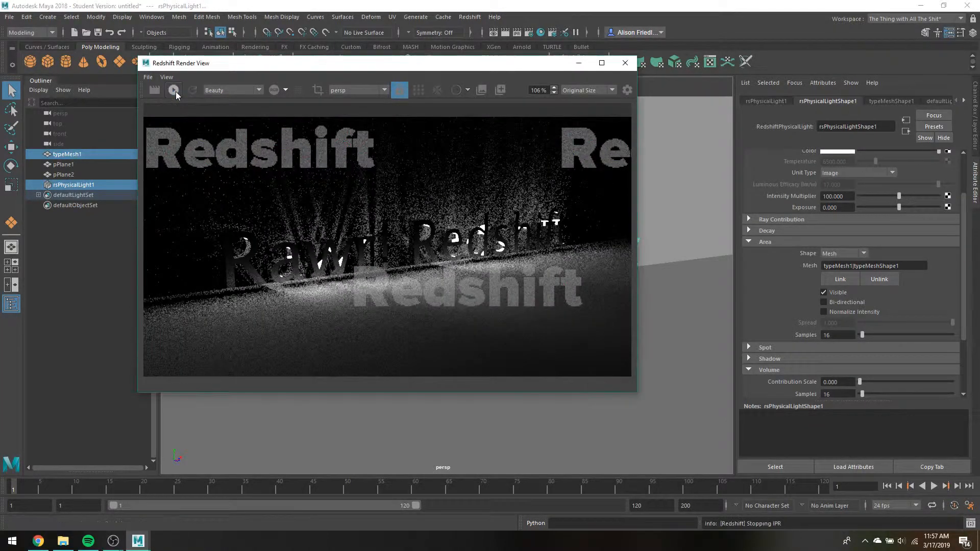
Restart the interactive render at the new image size and move the Redshift Render View aside to uncover the start of the 3D text.
left_click(174, 91)
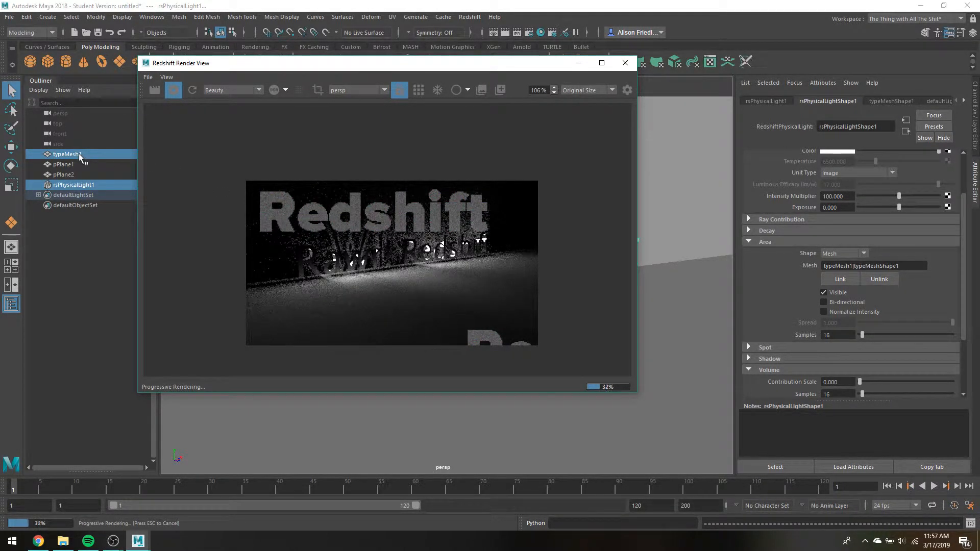
left_click_drag(207, 63, 269, 82)
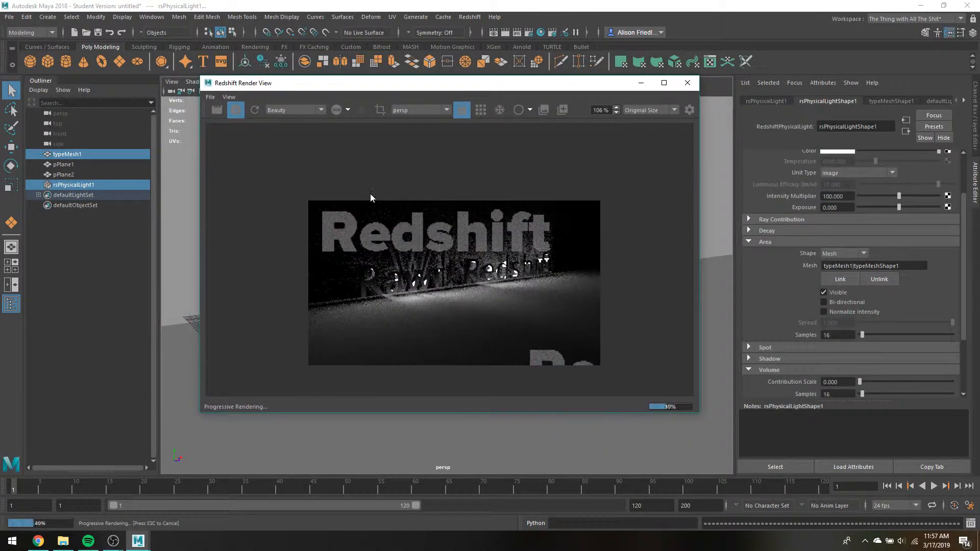
scroll(439, 263, "up", 3)
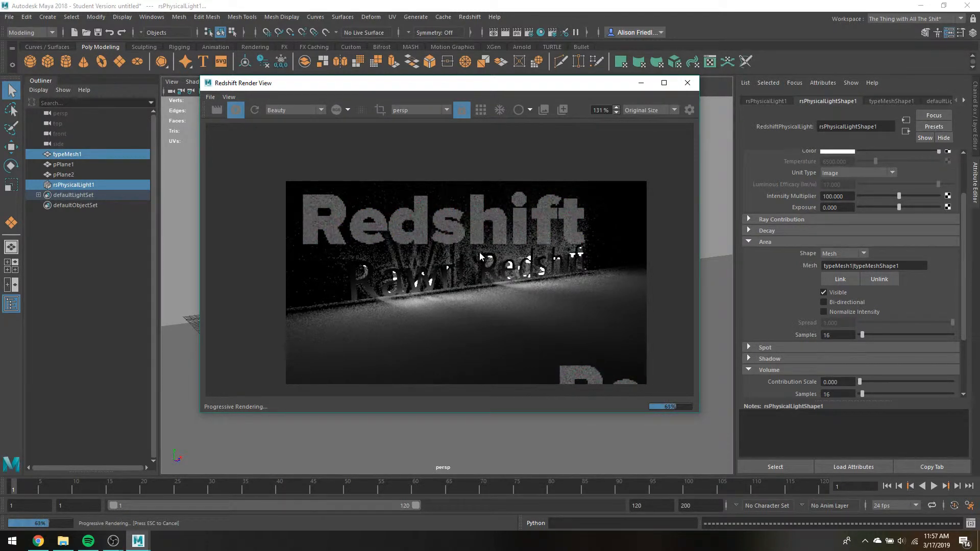
left_click_drag(267, 90, 438, 147)
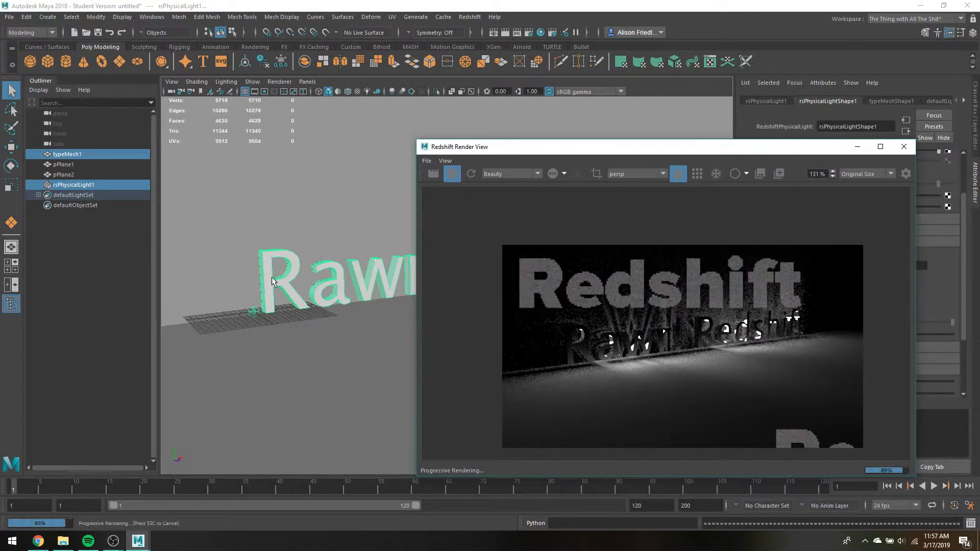
Compare typeMesh1 with rsPhysicalLight1, isolating the light in the viewport and restoring the full scene view.
left_click(70, 155)
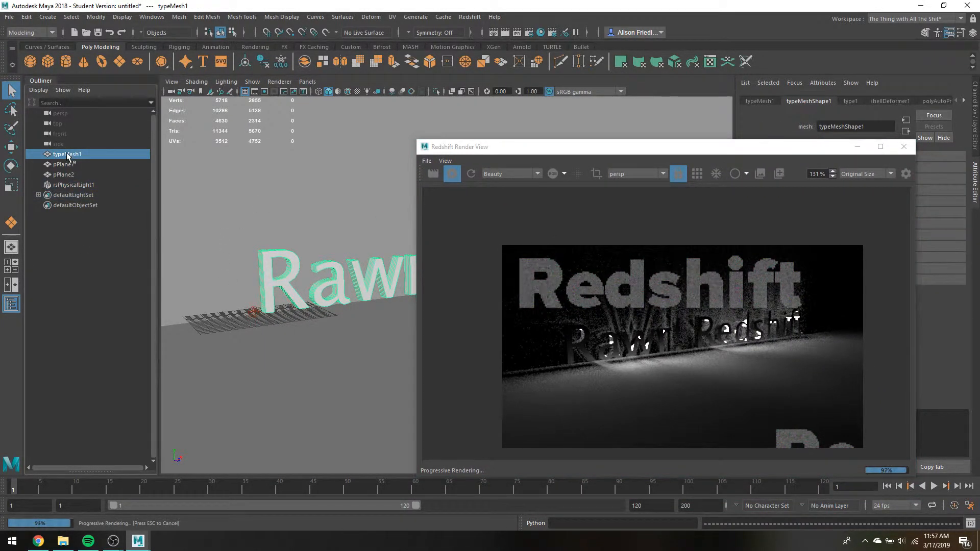
left_click(82, 186)
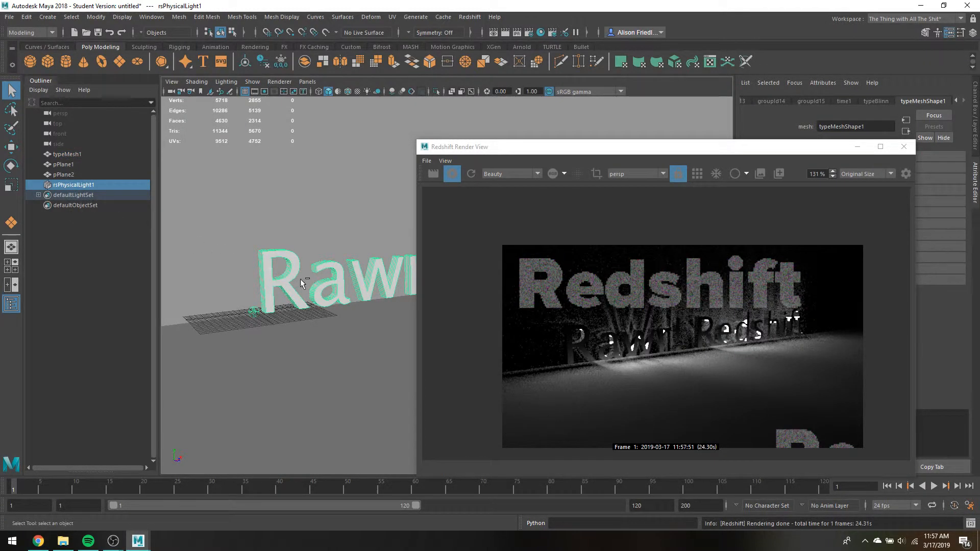
key("ctrl+1")
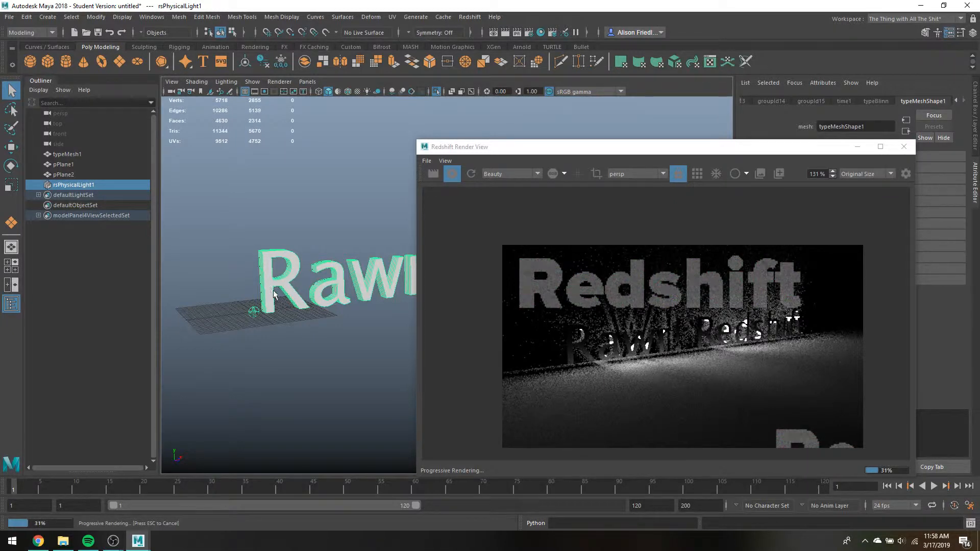
key("ctrl+1")
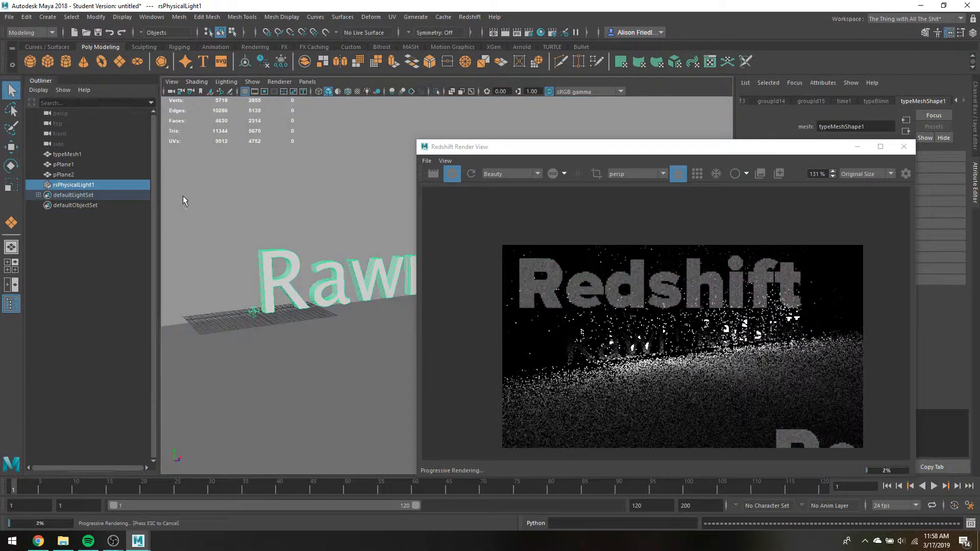
Hide the original typeMesh1 text so that only the mesh light's lettering lights the scene.
left_click(67, 154)
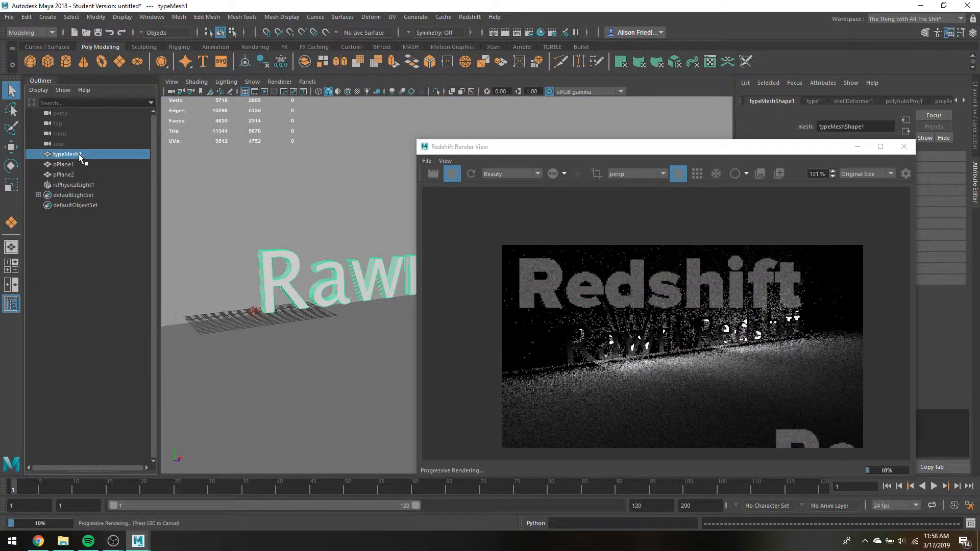
key("ctrl+h")
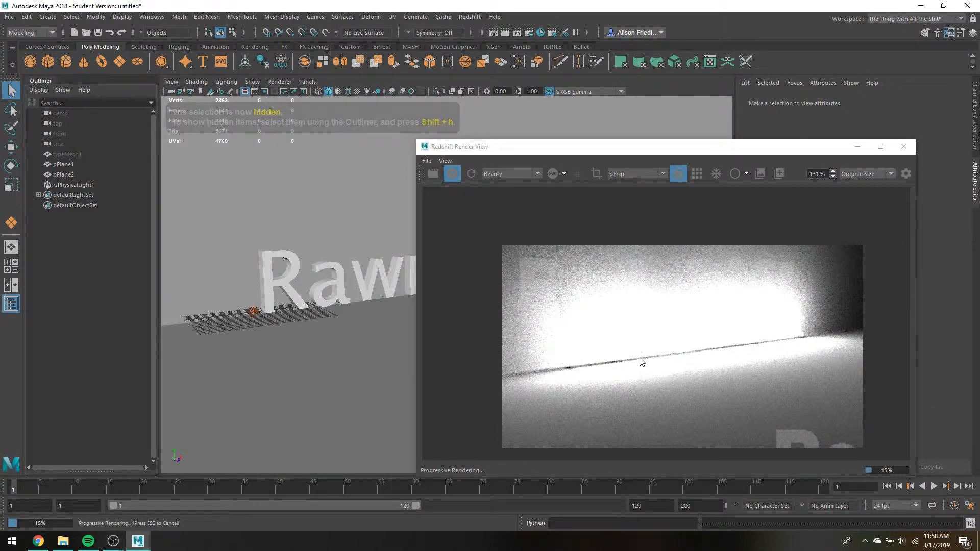
Raise rsPhysicalLight1 well above the original text's position and unhide typeMesh1 beneath it.
left_click(67, 184)
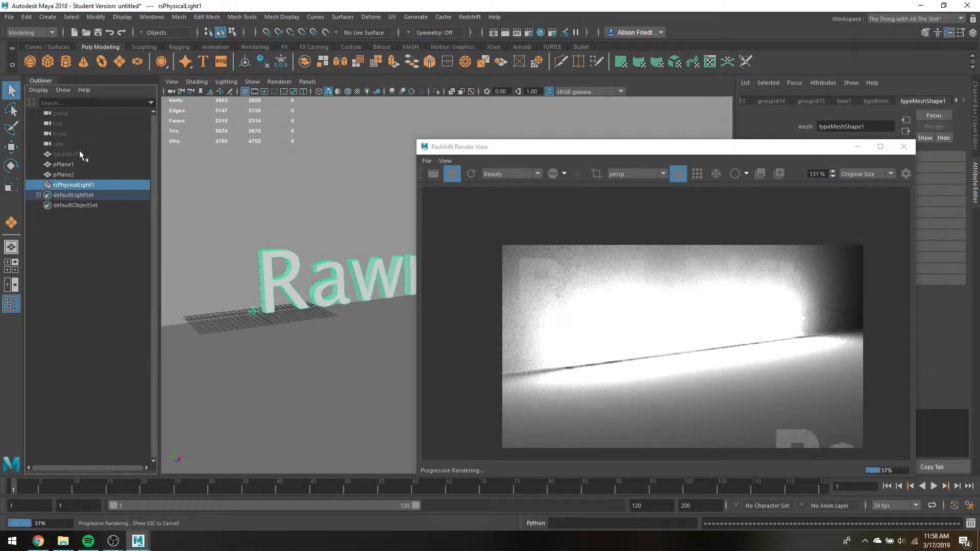
key("w")
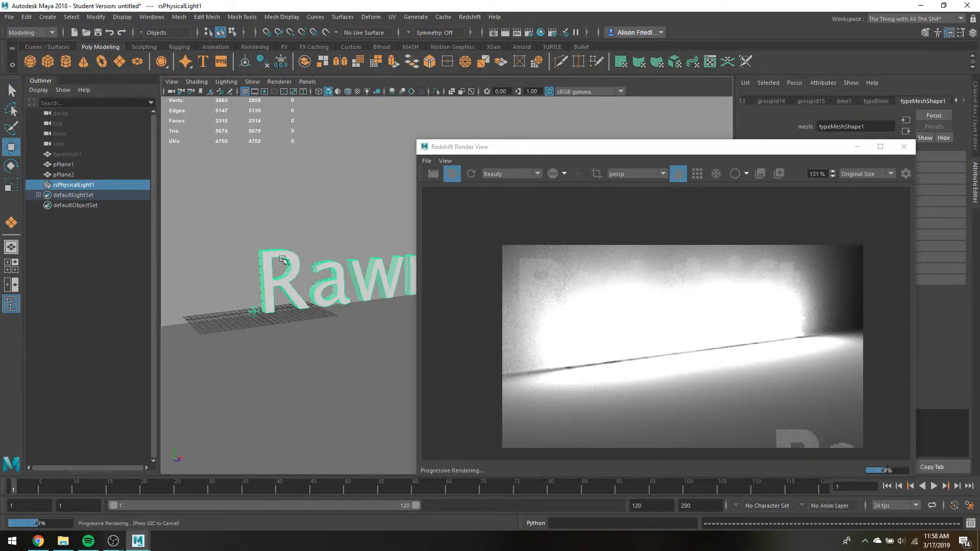
left_click_drag(251, 282, 240, 217)
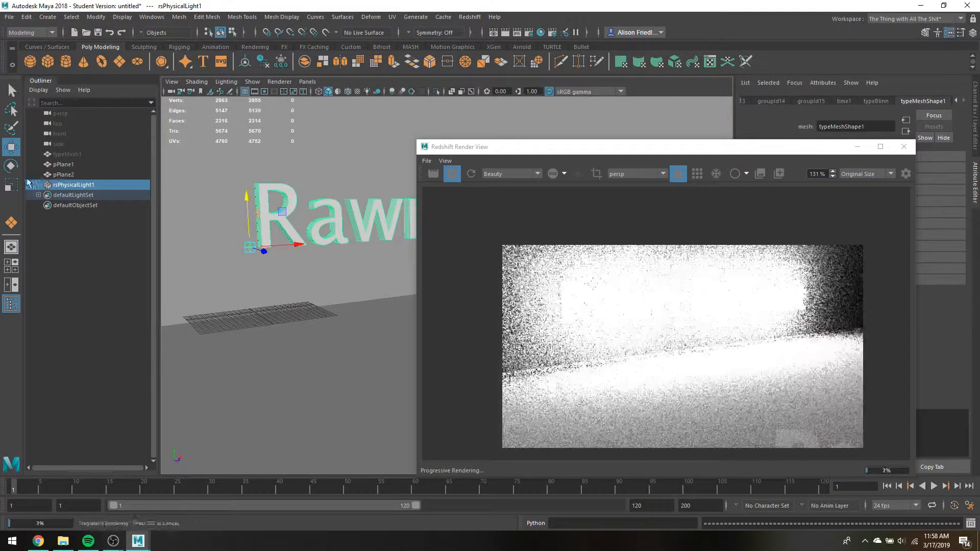
left_click(56, 154)
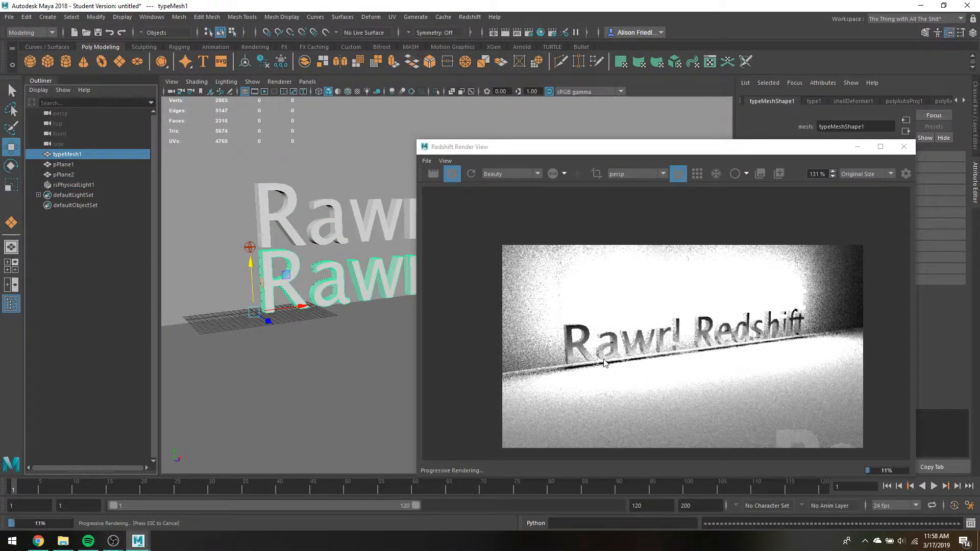
left_click(317, 223)
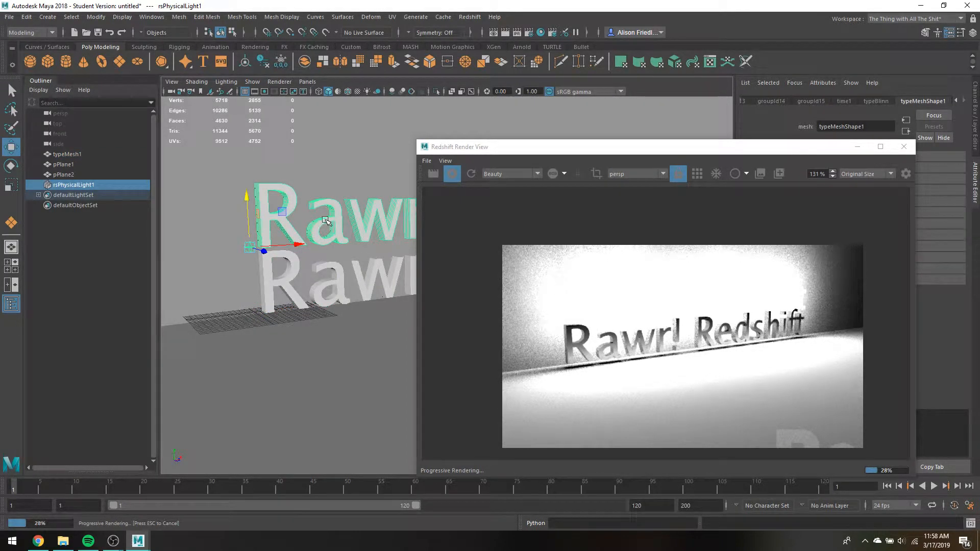
left_click_drag(247, 224, 247, 191)
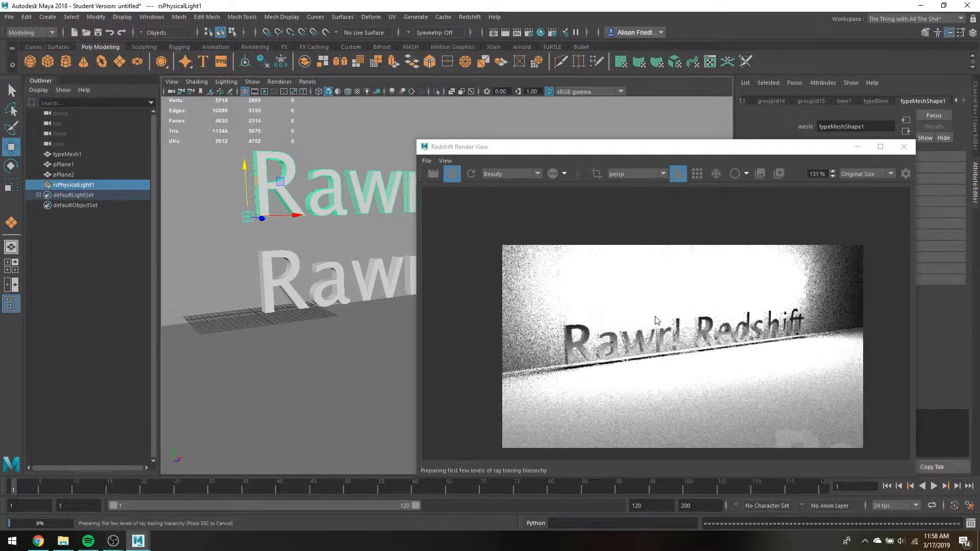
Undo the upward moves of the physical light and the unhiding of typeMesh1.
key("ctrl+z")
key("ctrl+z")
key("ctrl+z")
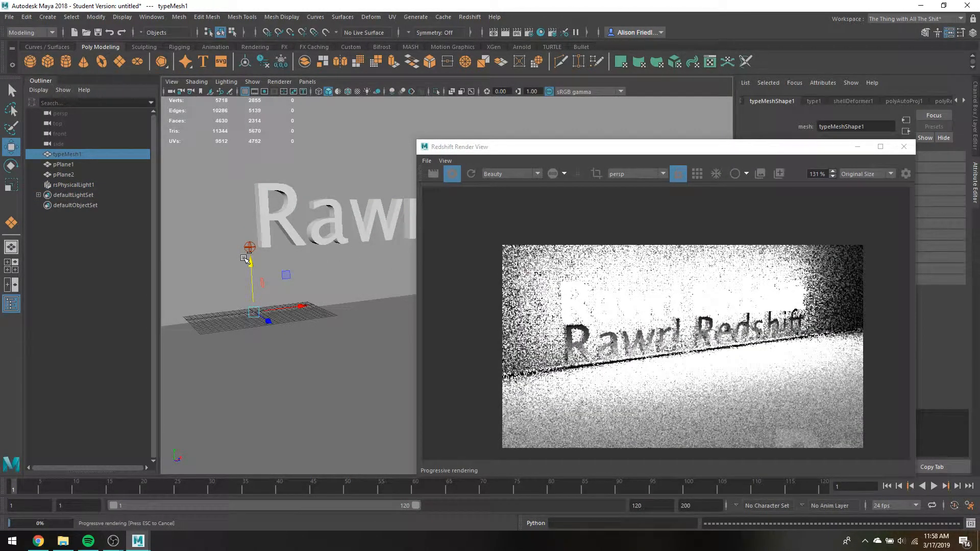
key("ctrl+z")
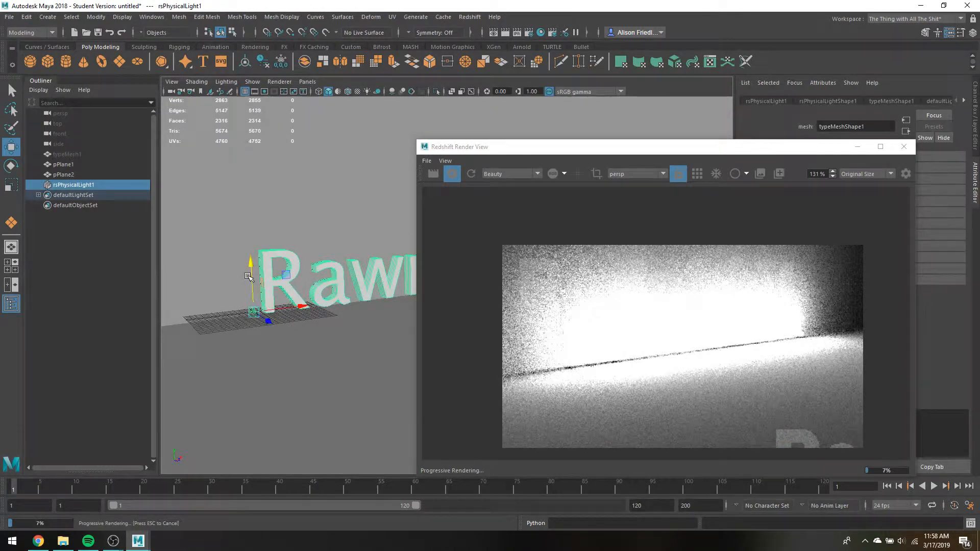
Set the intensity multiplier of rsPhysicalLight1 to 1 in its shape attributes.
left_click_drag(668, 147, 562, 100)
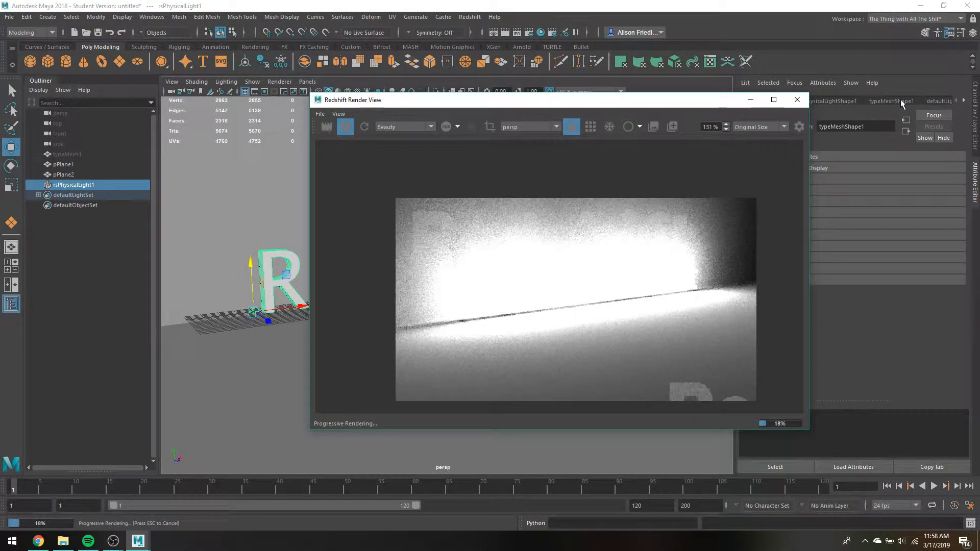
left_click_drag(656, 102, 558, 89)
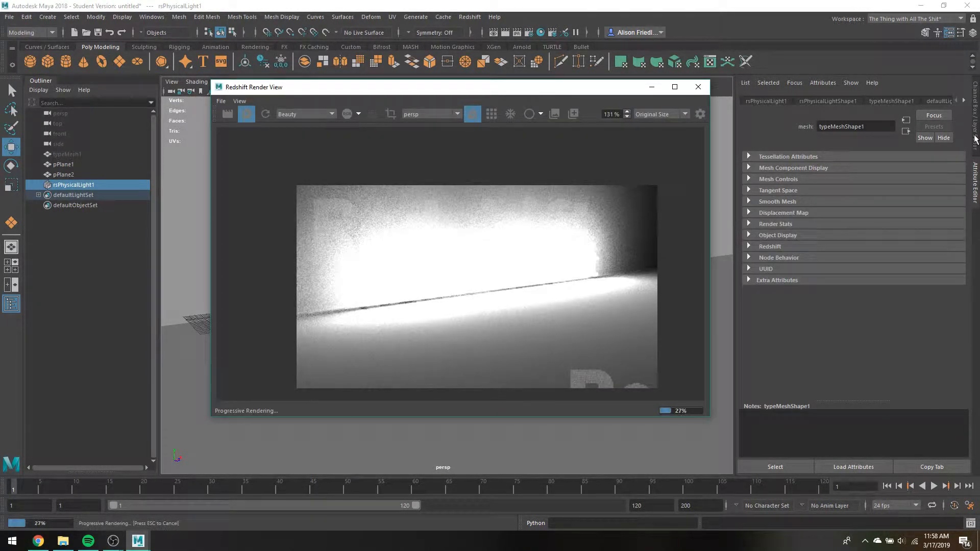
left_click(930, 117)
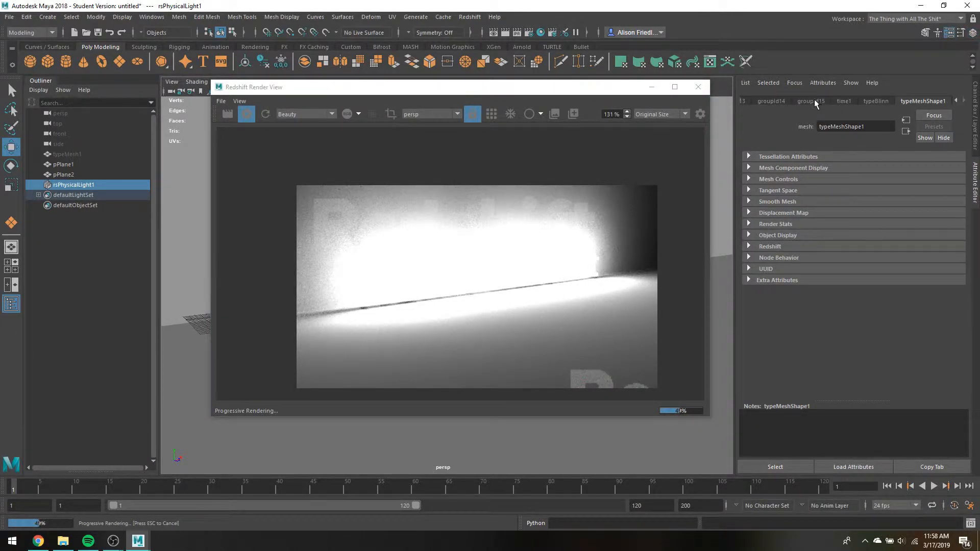
left_click(868, 101)
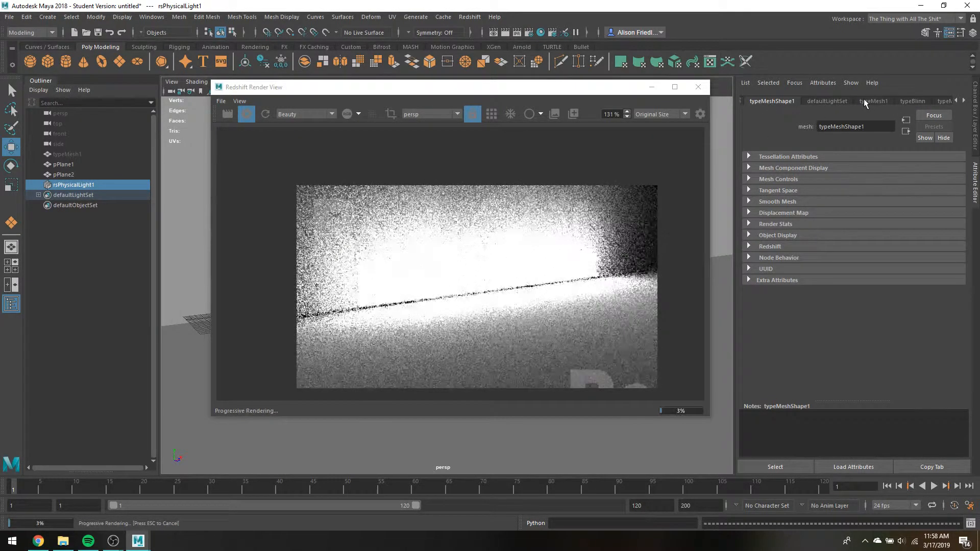
left_click(871, 100)
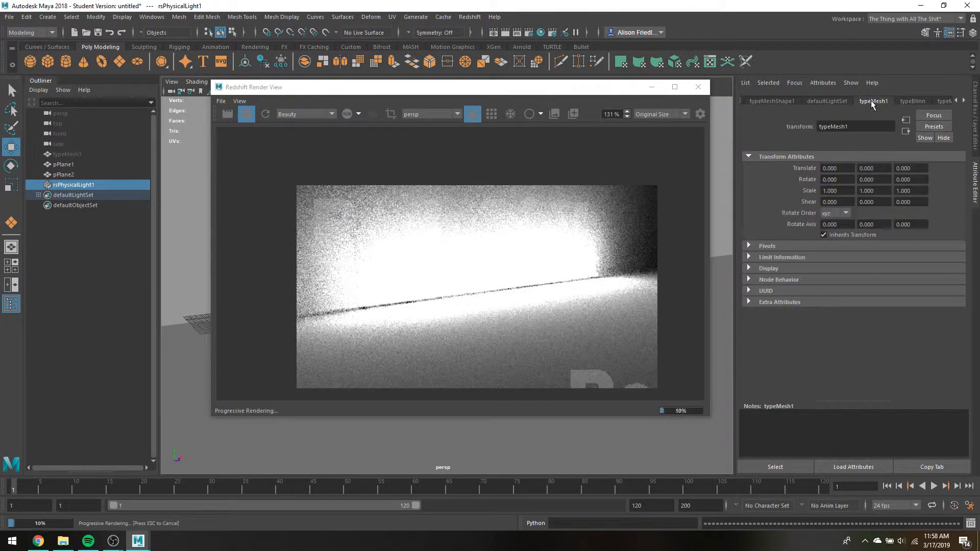
left_click(838, 103)
left_click(760, 100)
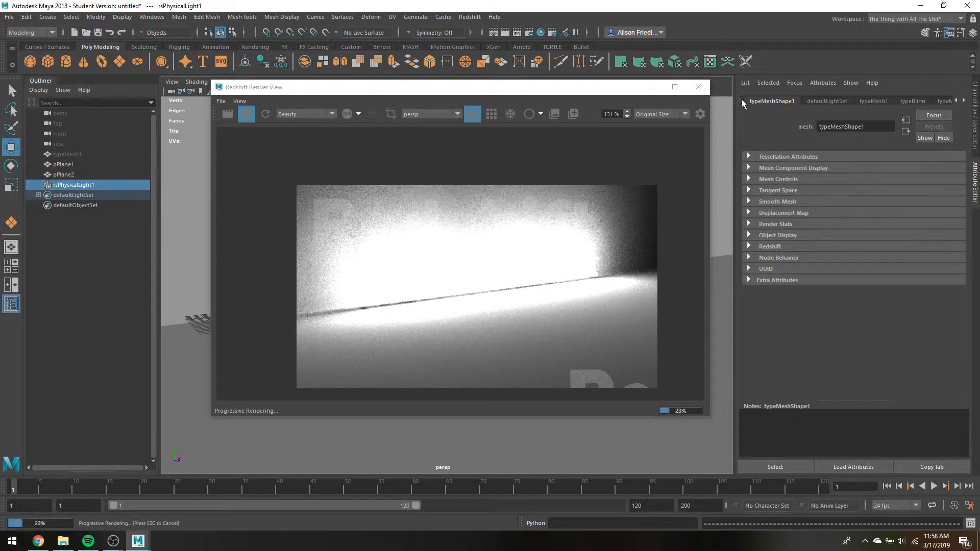
left_click(743, 100)
scroll(887, 253, "up", 3)
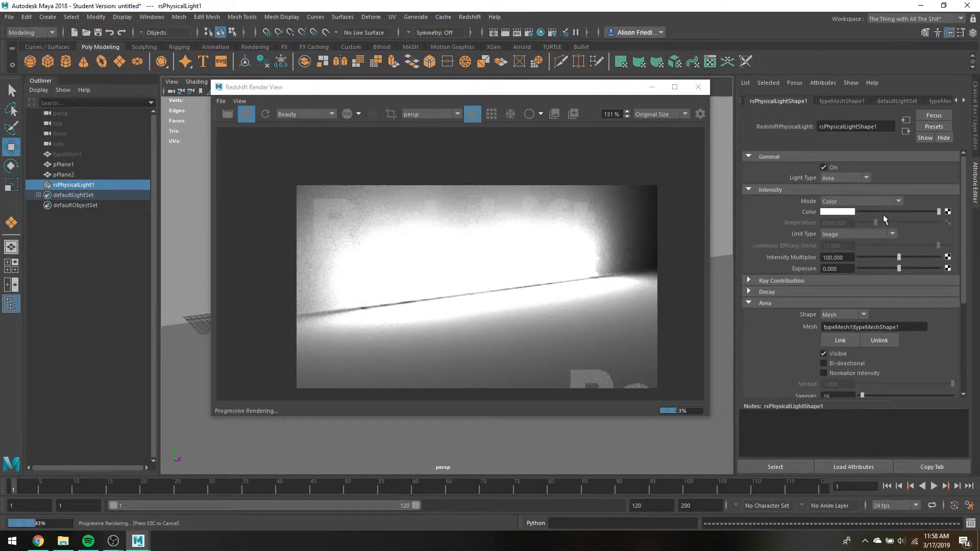
left_click_drag(899, 257, 727, 271)
type("1")
key("Return")
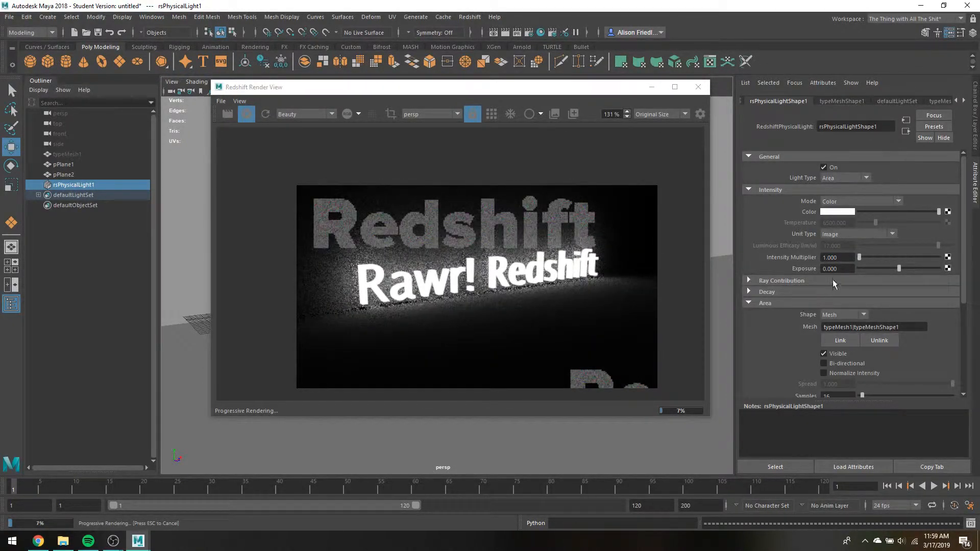
Raise the mesh light's exposure to about 1.56, trying a stronger setting of about 2.73 and undoing it.
left_click(837, 258)
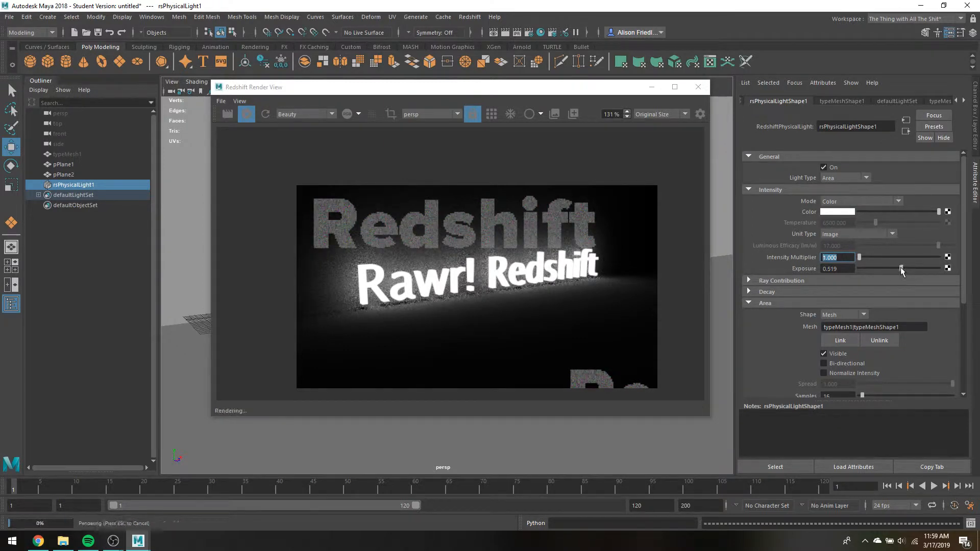
left_click_drag(901, 268, 903, 268)
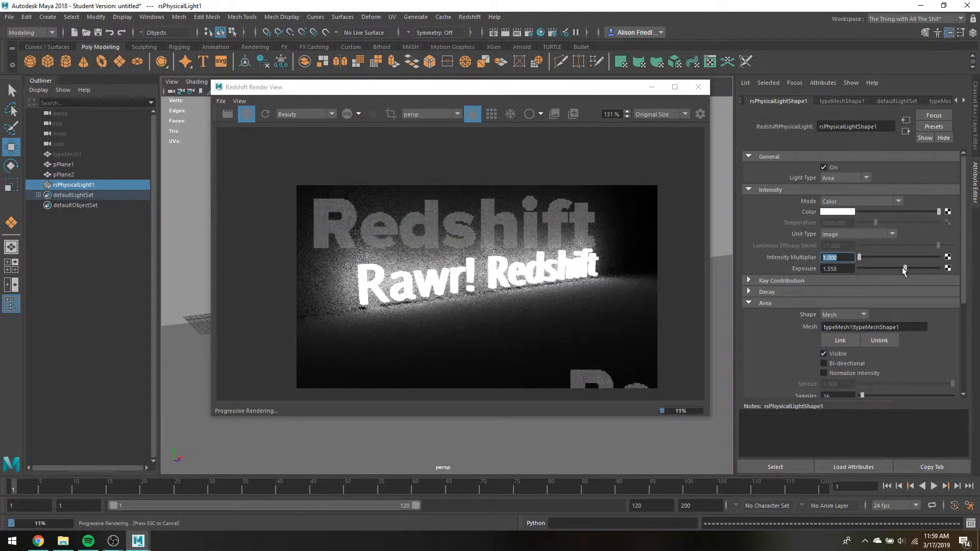
left_click_drag(903, 268, 909, 268)
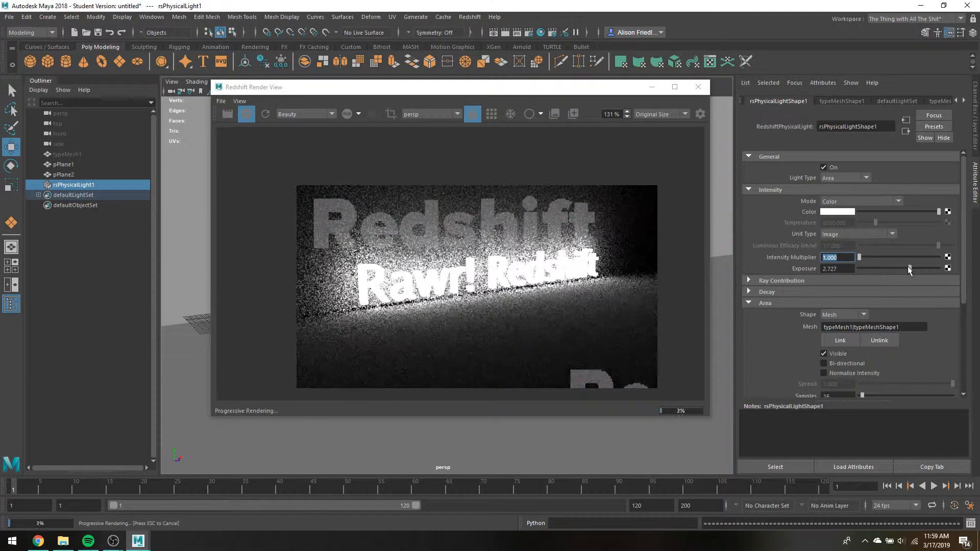
key("ctrl+z")
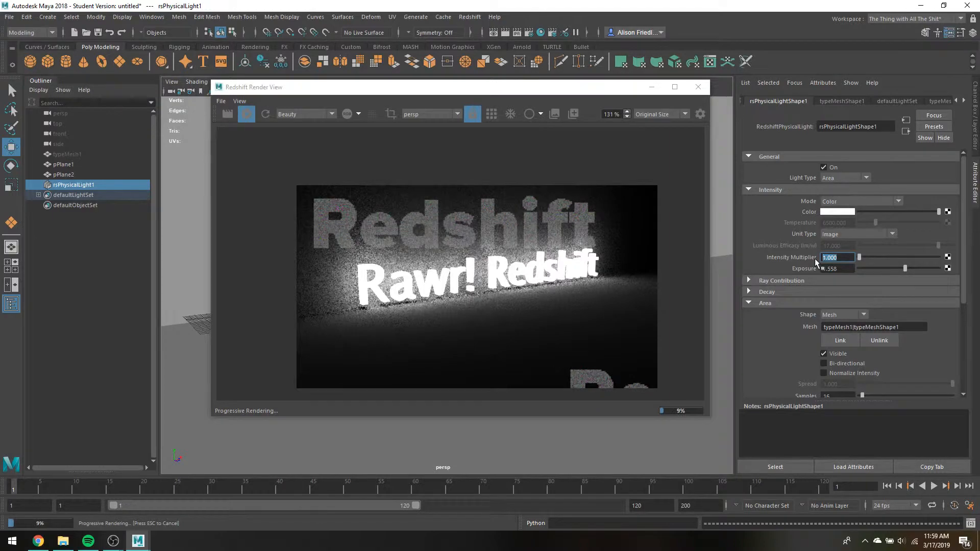
mouse_move(113, 543)
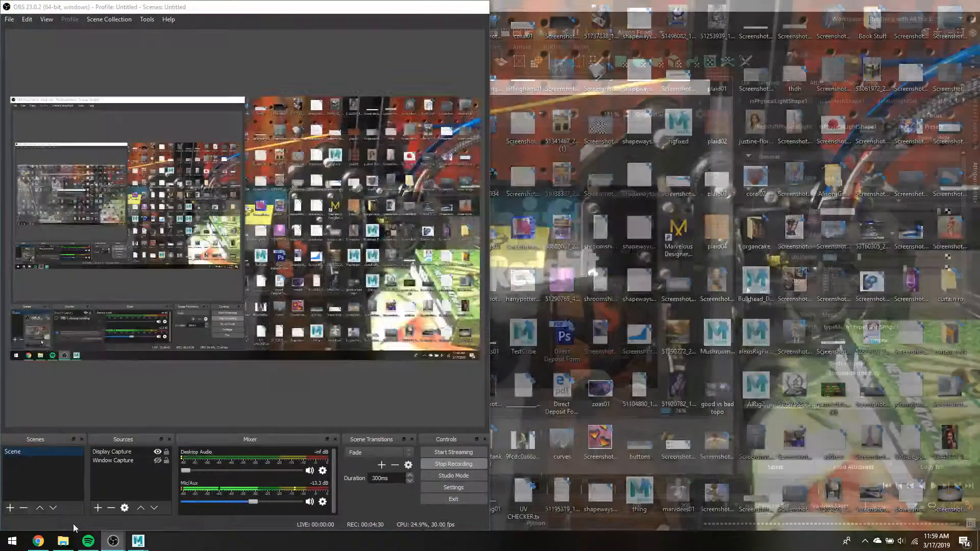
left_click(72, 524)
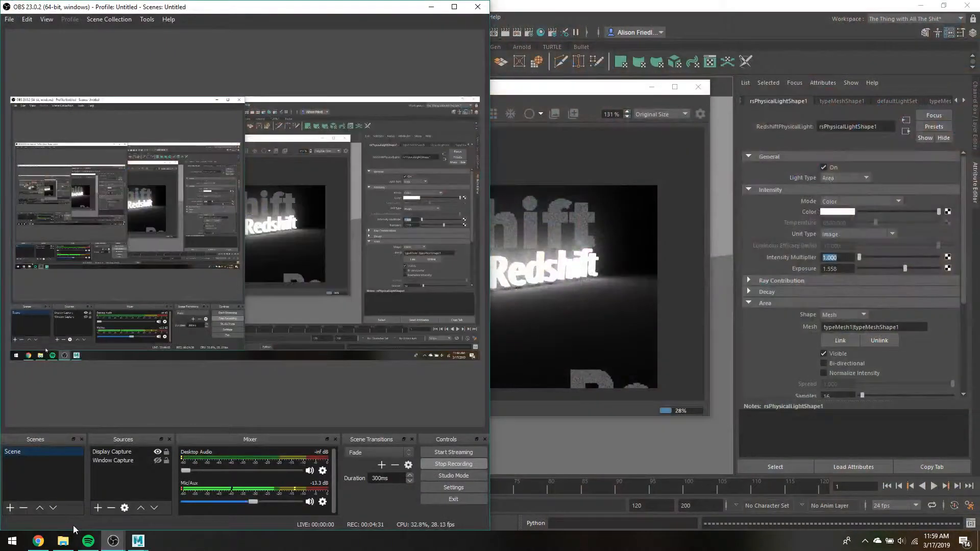
left_click(428, 7)
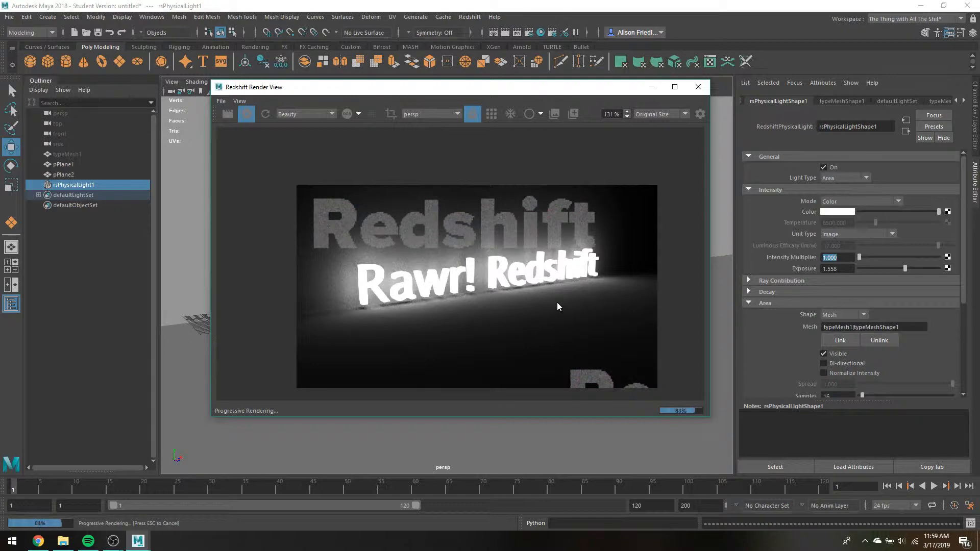
Toggle the mesh light's Visible option, leave it off, and unhide the original typeMesh1 text.
left_click(830, 354)
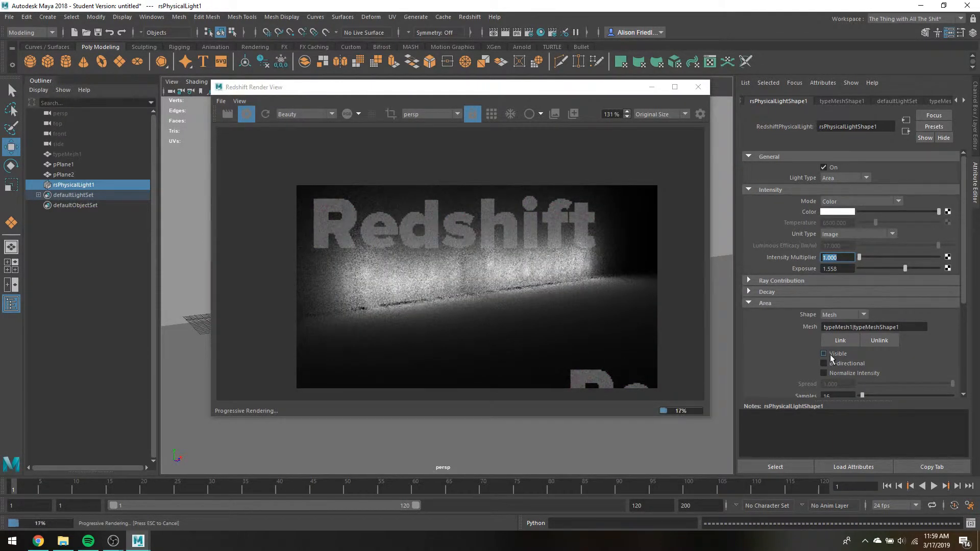
left_click(830, 355)
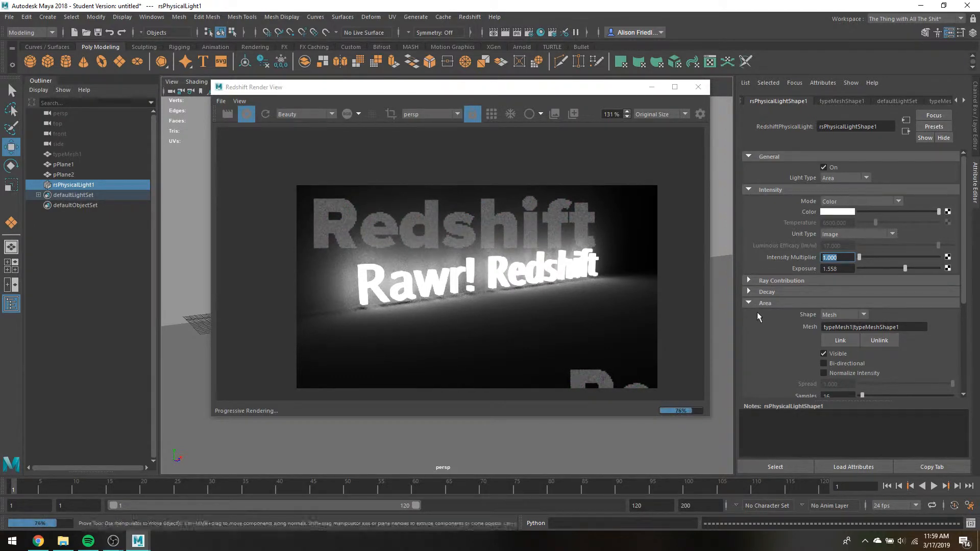
left_click(823, 353)
left_click(63, 155)
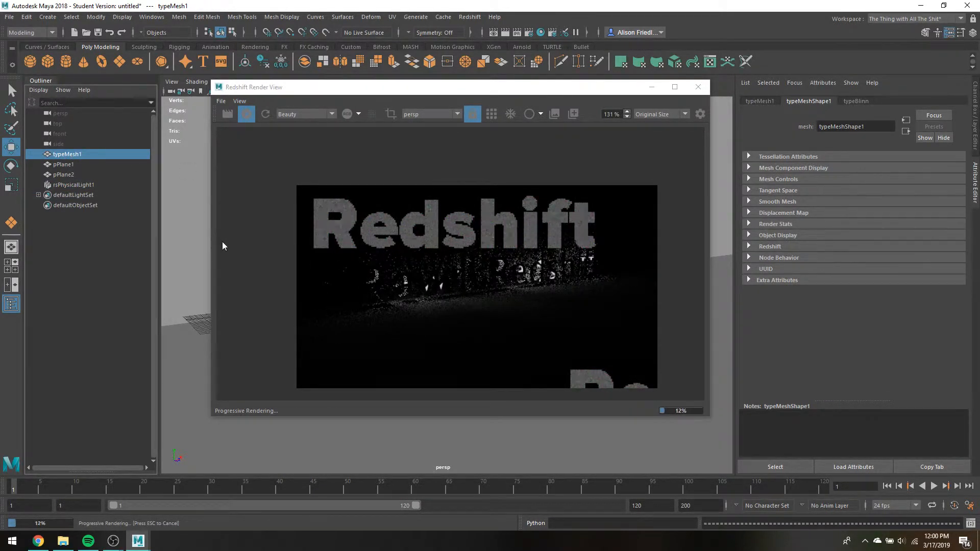
left_click(67, 184)
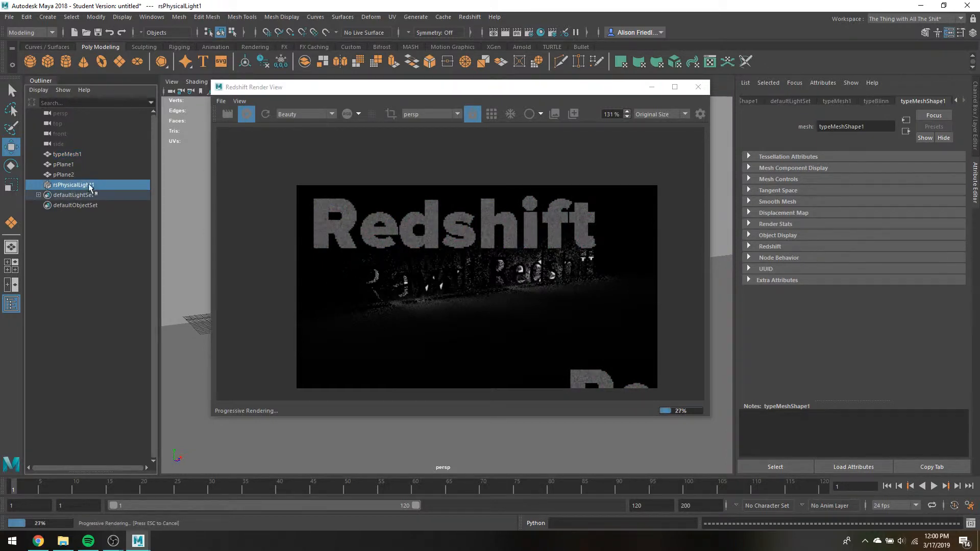
Hide typeMesh1 again and turn the Visible option of rsPhysicalLight1 back on.
left_click(73, 154)
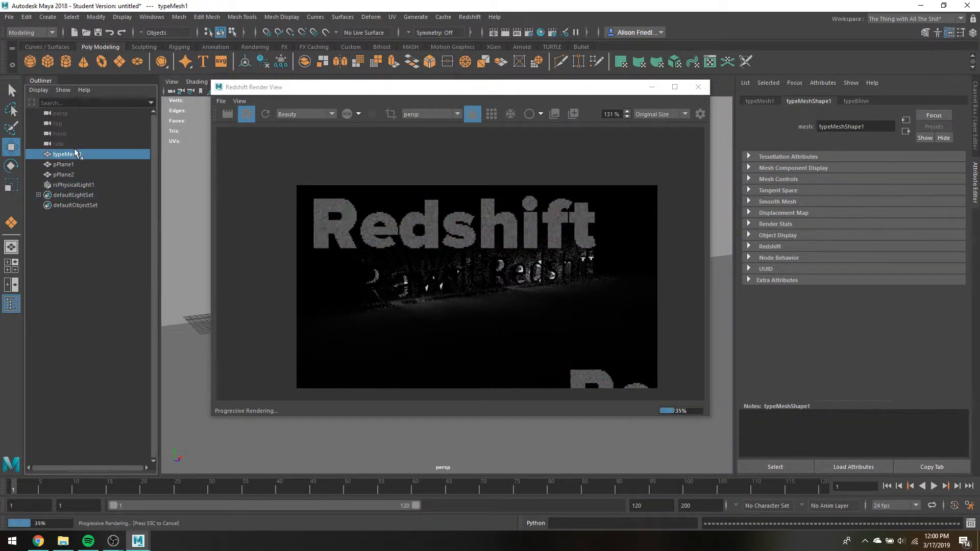
key("ctrl+h")
left_click(69, 185)
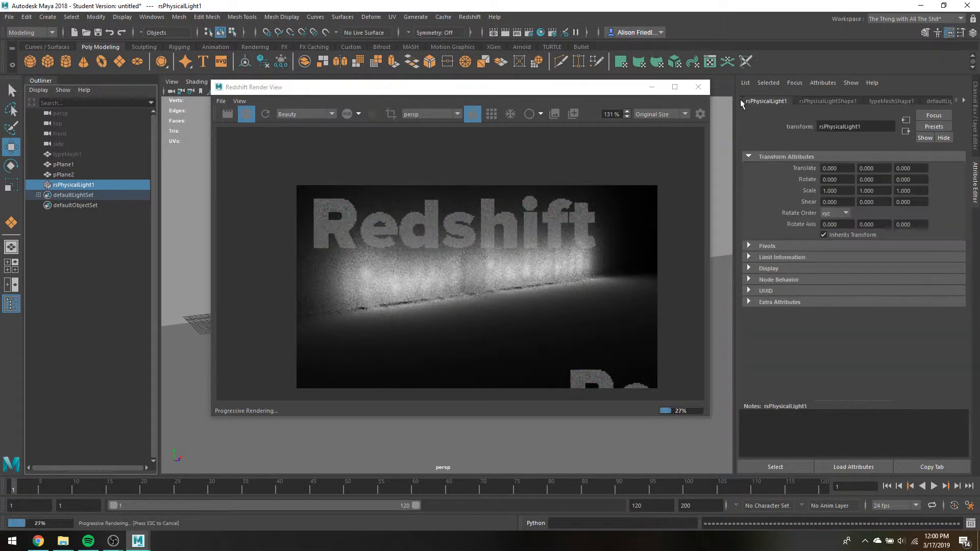
left_click(805, 103)
left_click(838, 353)
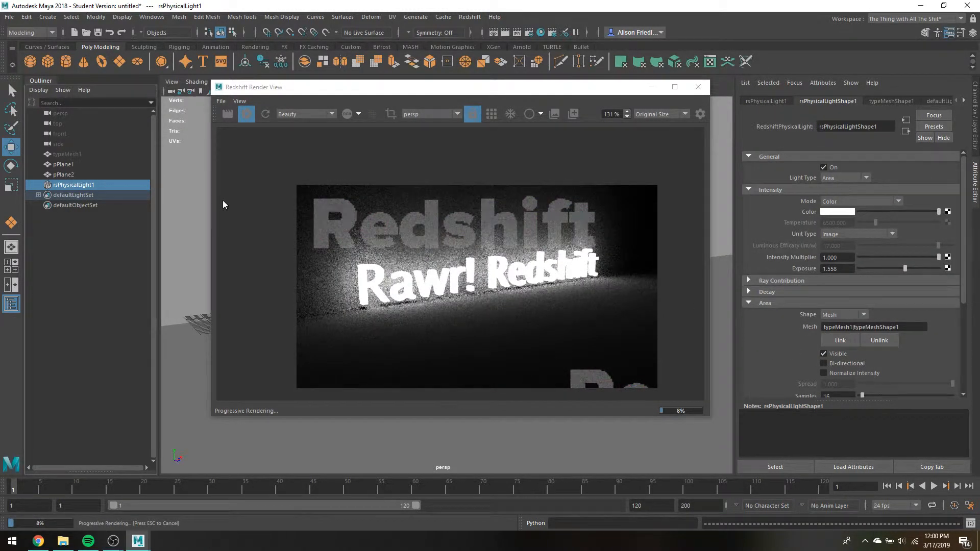
Connect a Ramp texture to the color of rsPhysicalLight1.
left_click(948, 211)
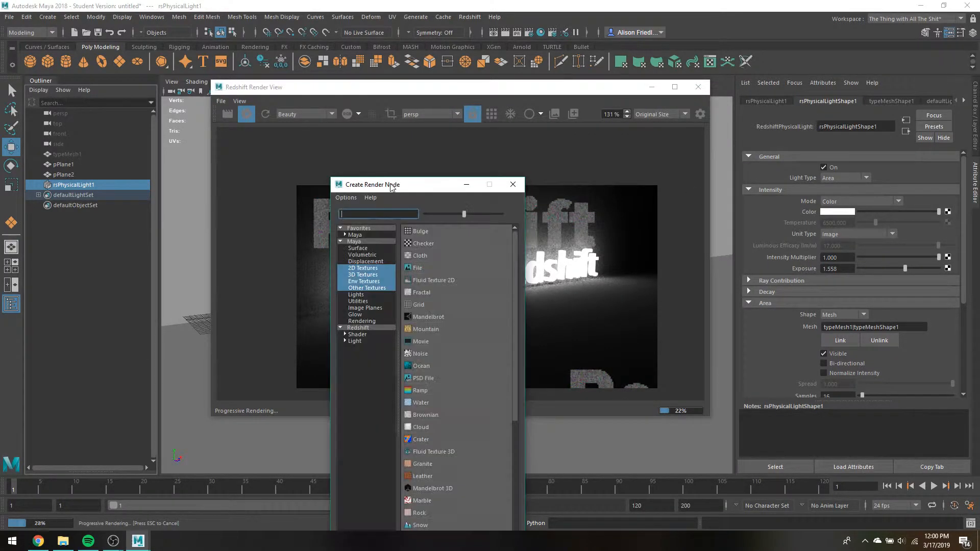
left_click_drag(392, 185, 723, 71)
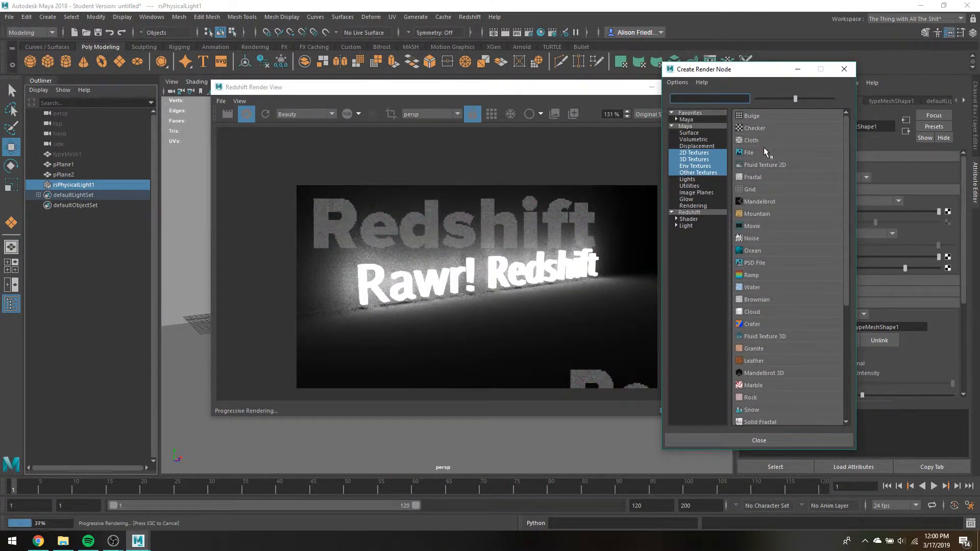
left_click(753, 275)
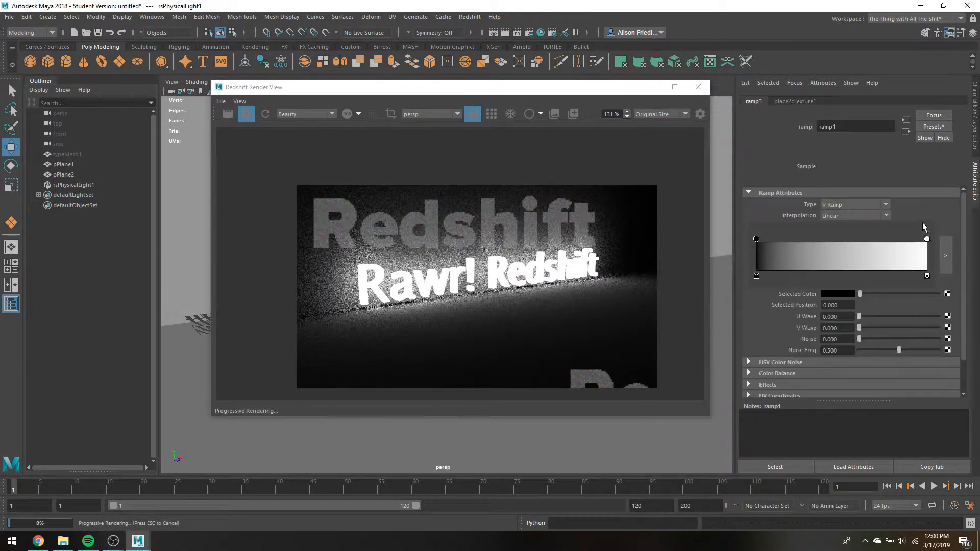
Color the ramp's start stop red and its end stop magenta.
left_click(845, 295)
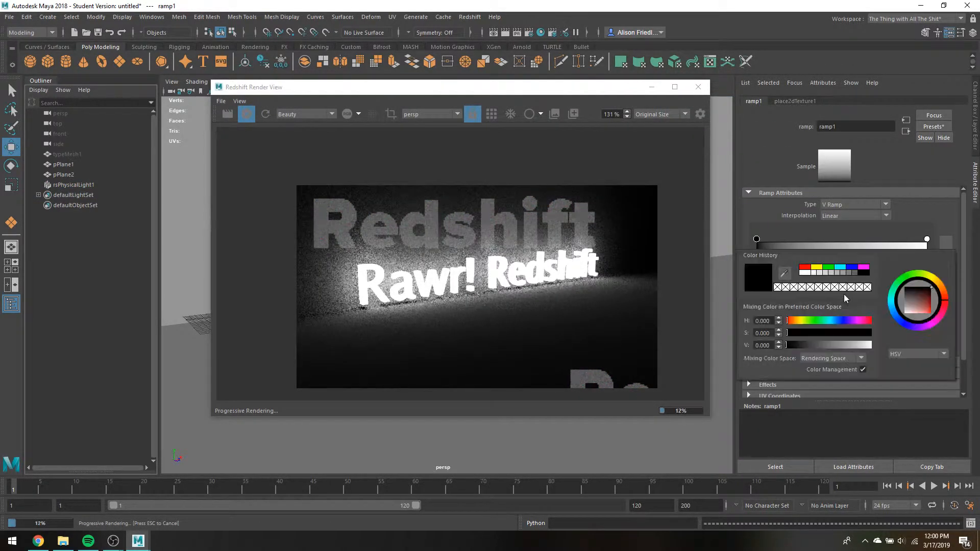
left_click(804, 269)
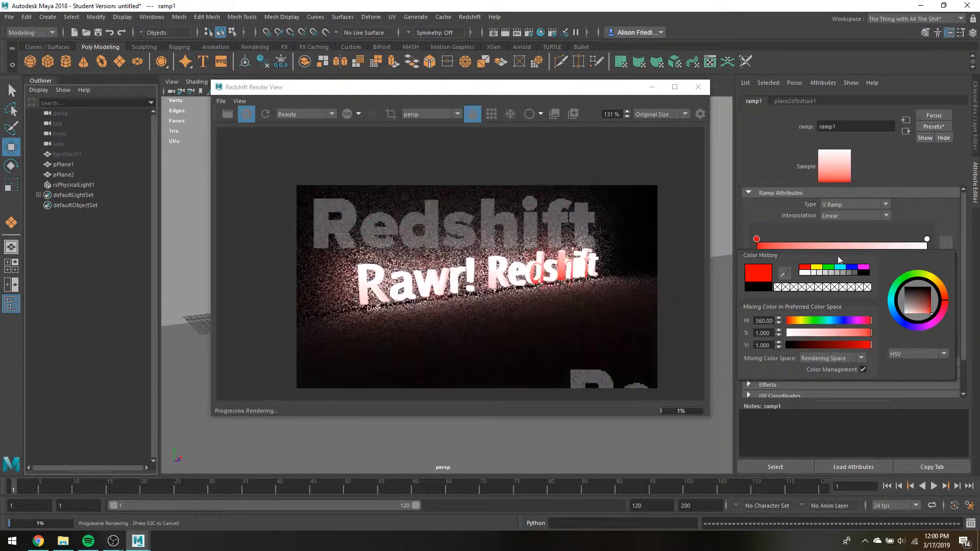
left_click(929, 239)
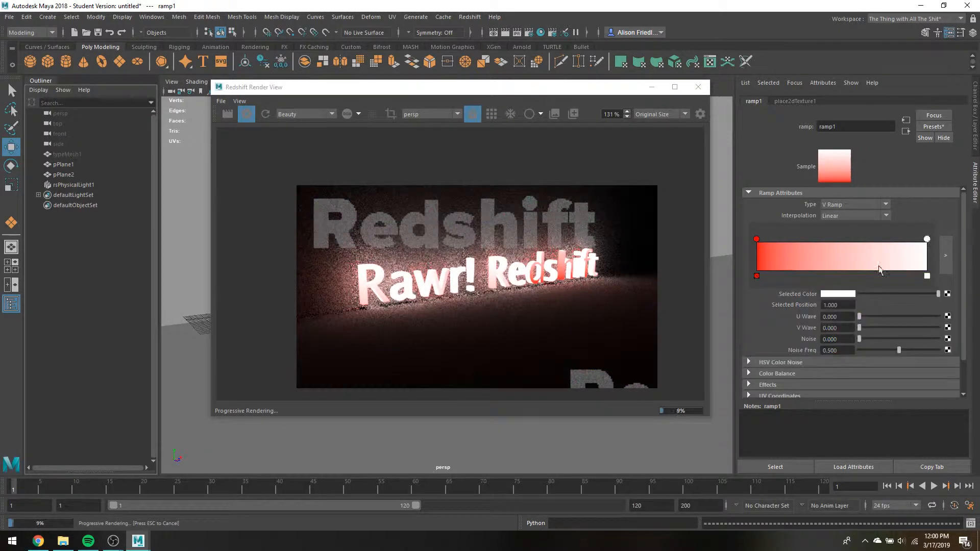
left_click(846, 294)
left_click(868, 269)
Add a blue stop at about 0.8 on the ramp and a yellow stop between it and the red end.
left_click(892, 245)
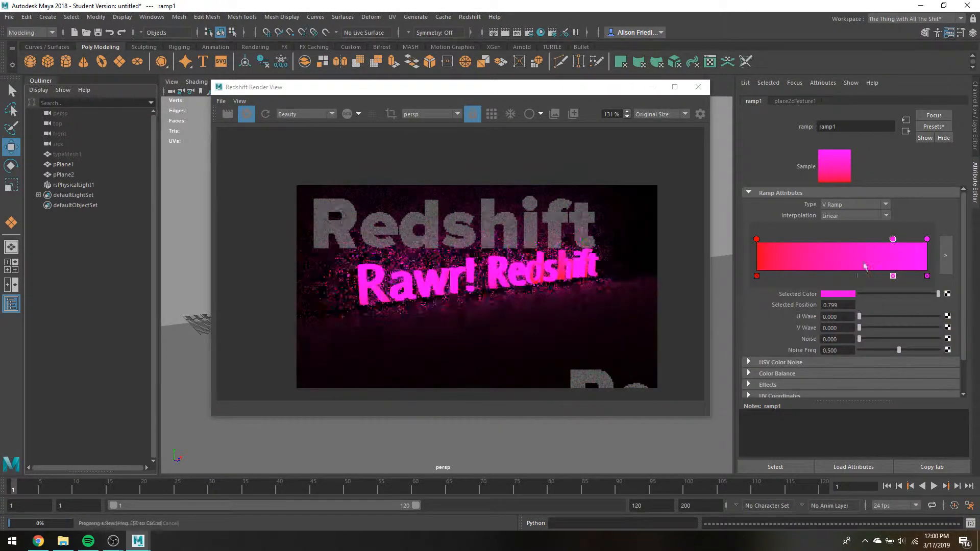
left_click(846, 294)
left_click(852, 267)
left_click(812, 246)
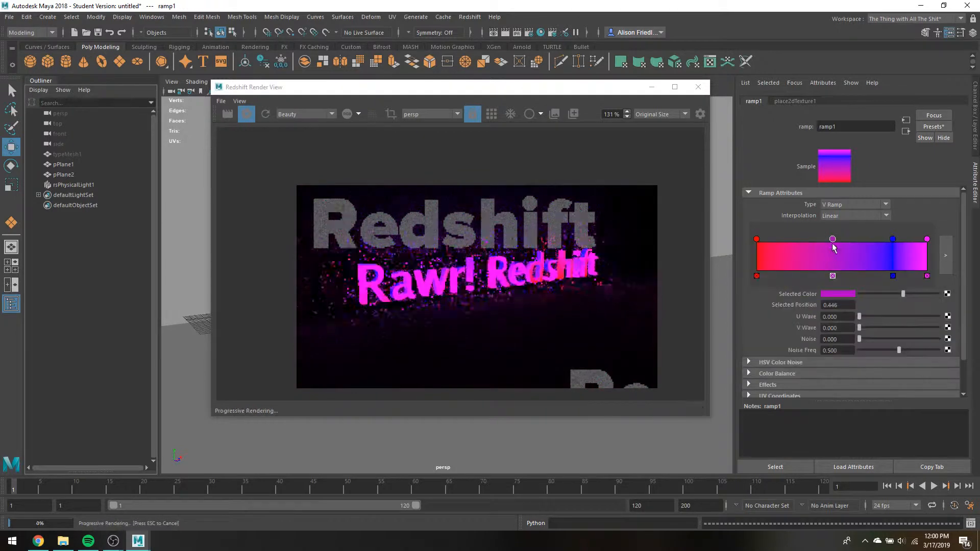
left_click(837, 295)
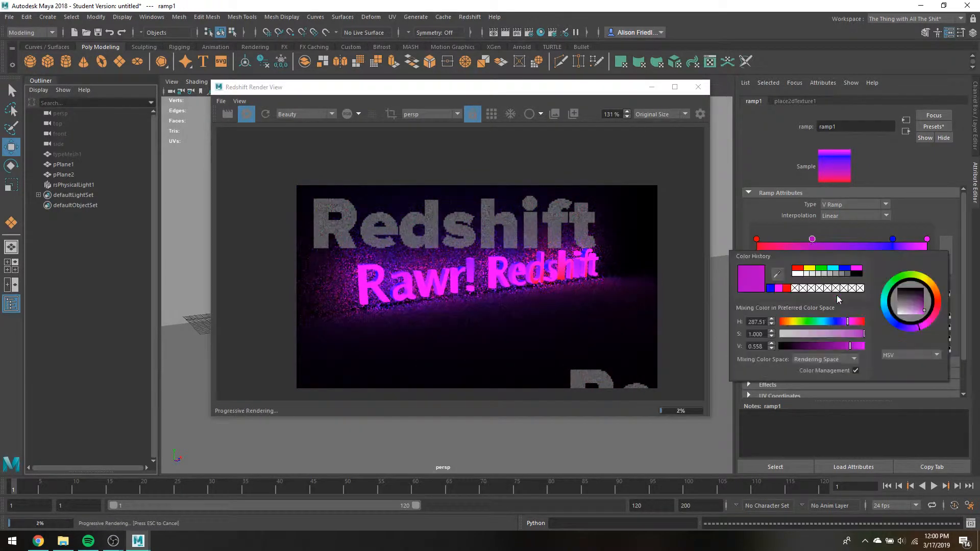
left_click(810, 268)
Add a green stop at about 0.45 on the ramp and shift the yellow stop slightly toward the red end.
left_click(832, 248)
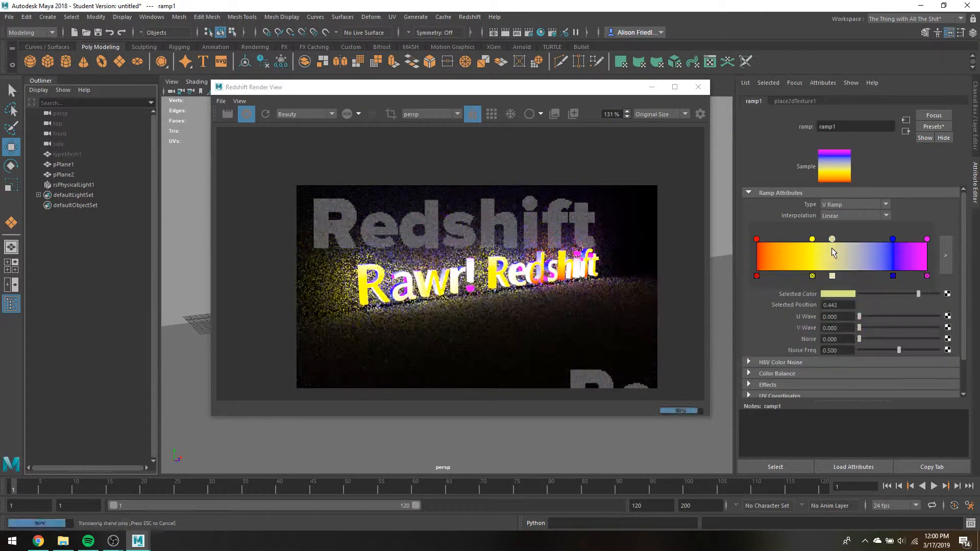
left_click(837, 295)
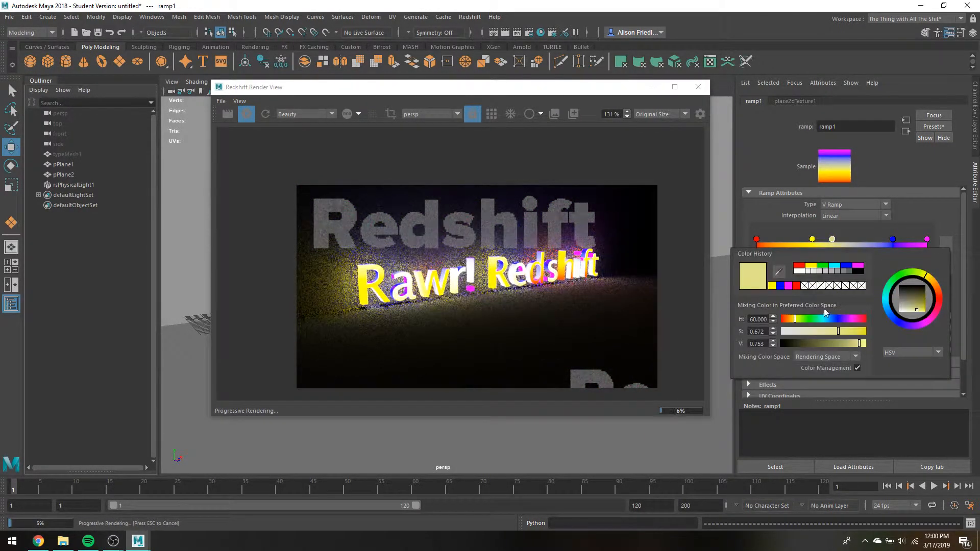
left_click(822, 266)
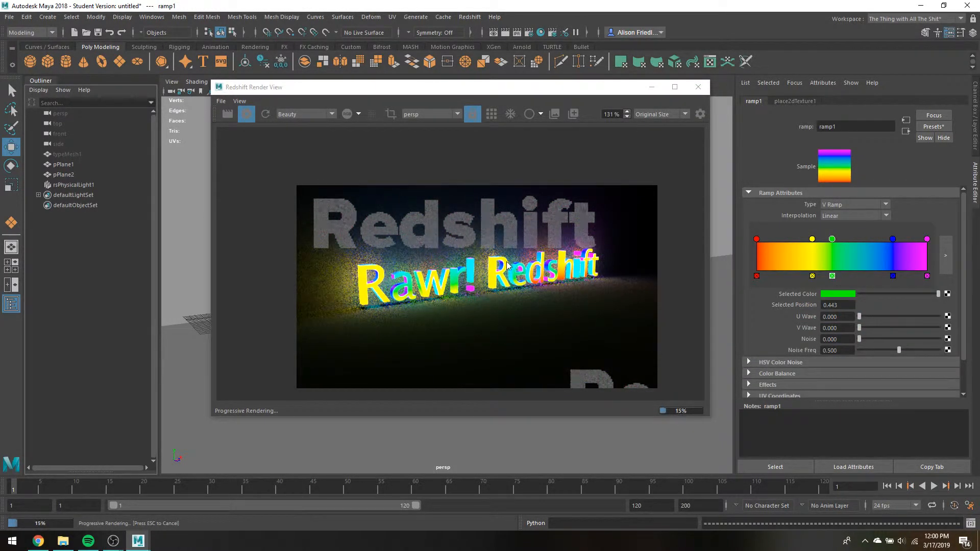
mouse_move(832, 239)
left_mouse_down()
mouse_move(797, 239)
mouse_move(833, 239)
left_mouse_up()
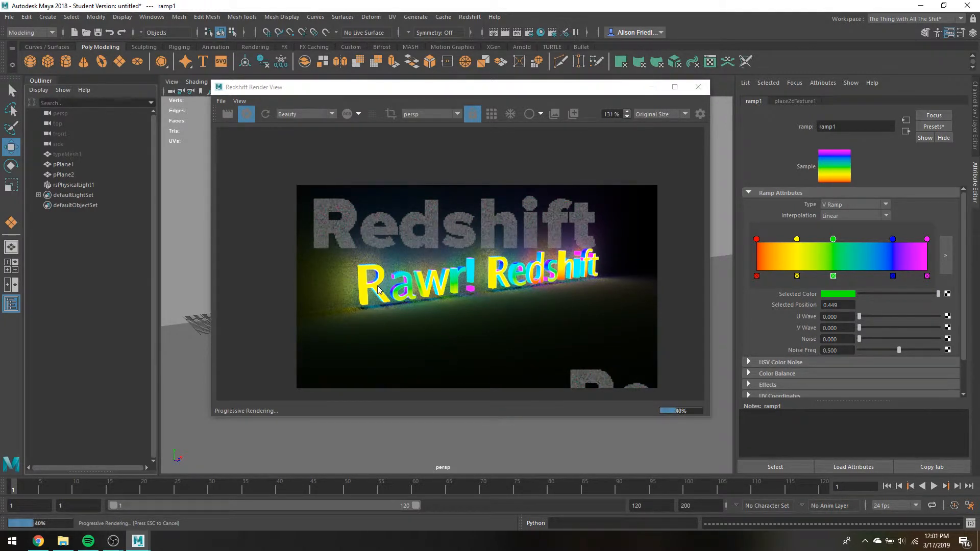
Select the 3D text light in the viewport and apply a planar UV projection to it.
left_click_drag(659, 91, 658, 93)
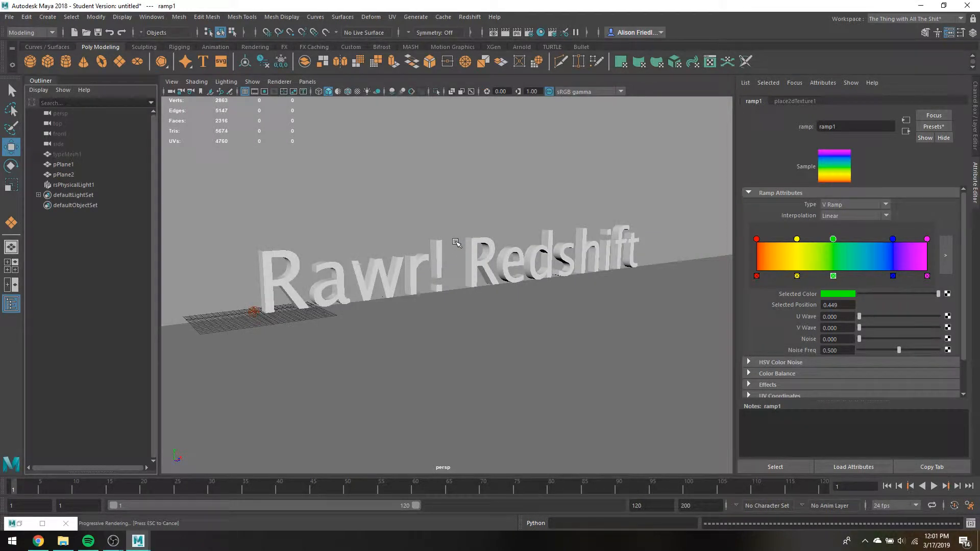
left_click(459, 267)
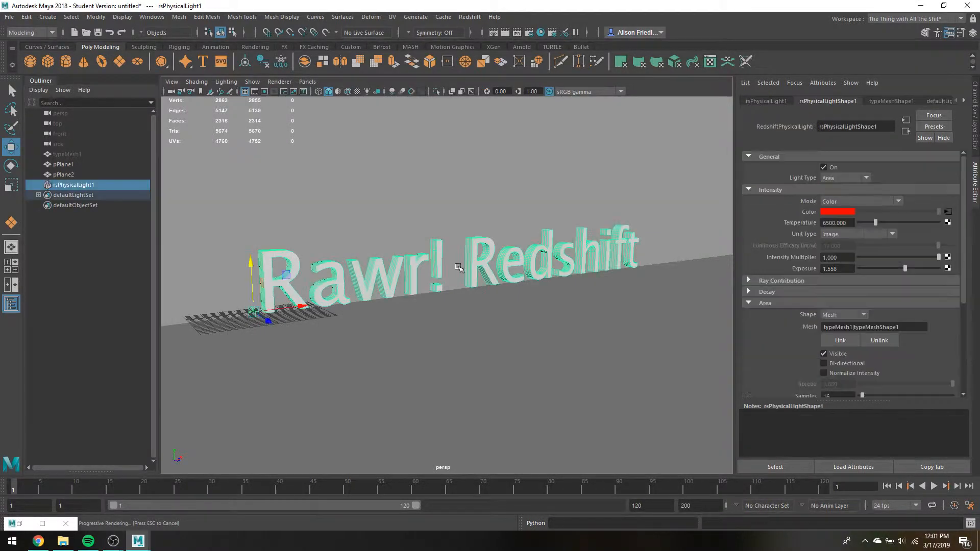
left_click(391, 19)
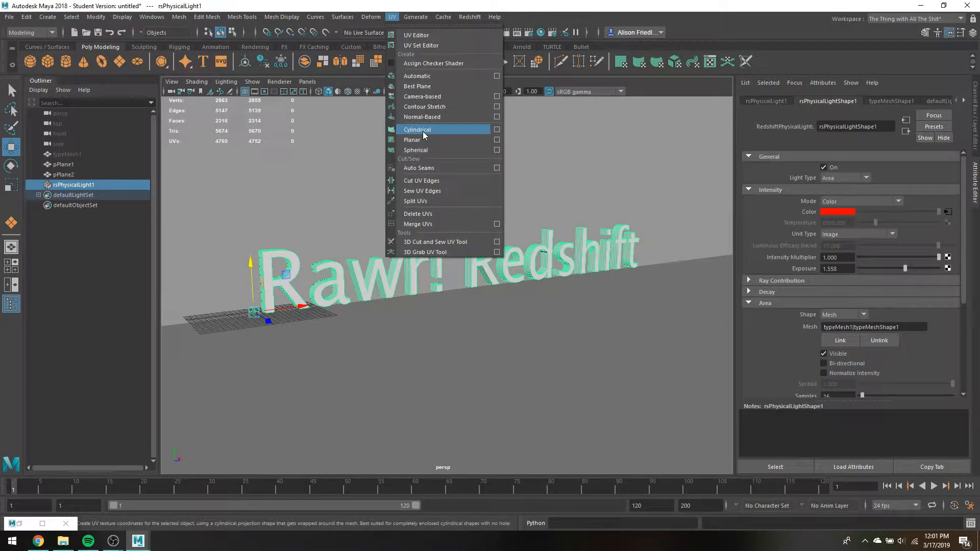
left_click(423, 130)
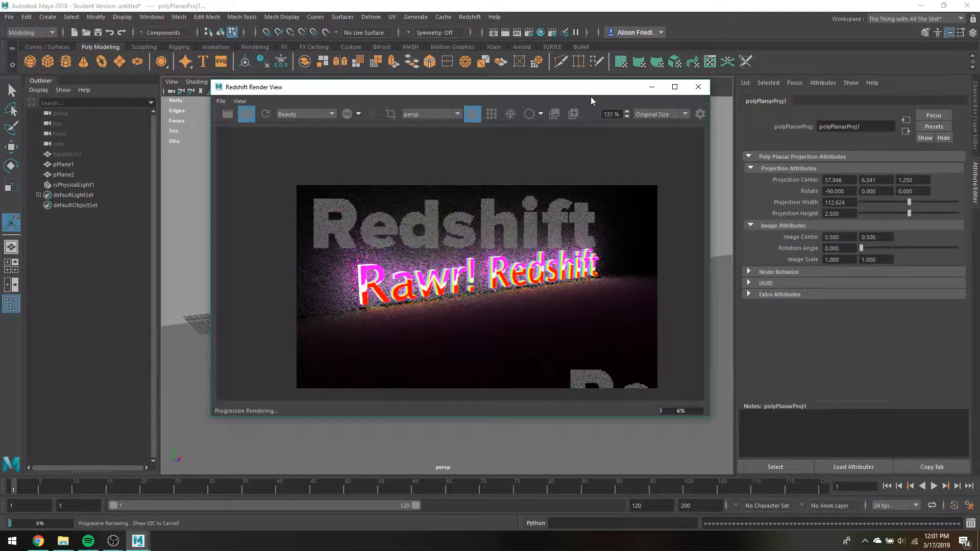
left_click_drag(590, 94, 494, 354)
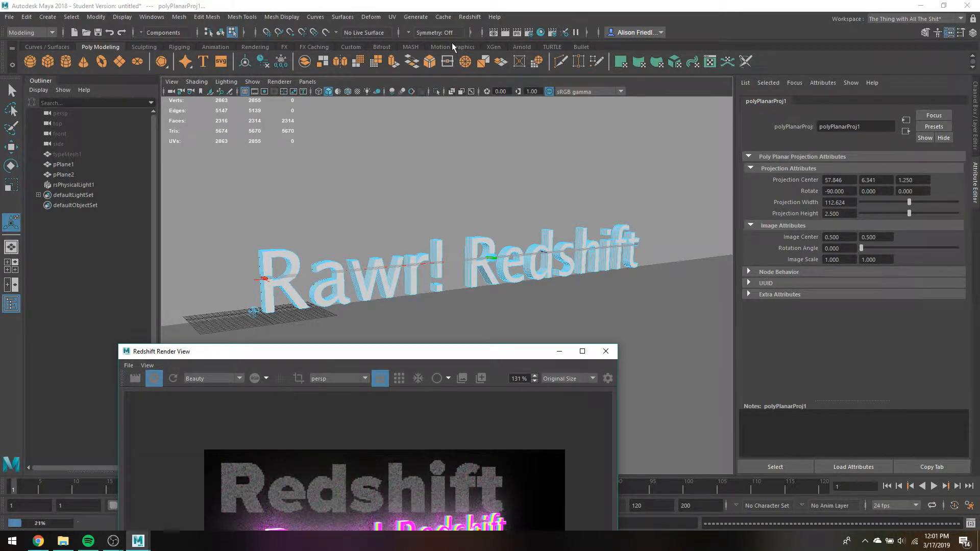
Reproject the text's UVs with planar mapping fitted to the bounding box and projected from the X axis.
left_click(390, 17)
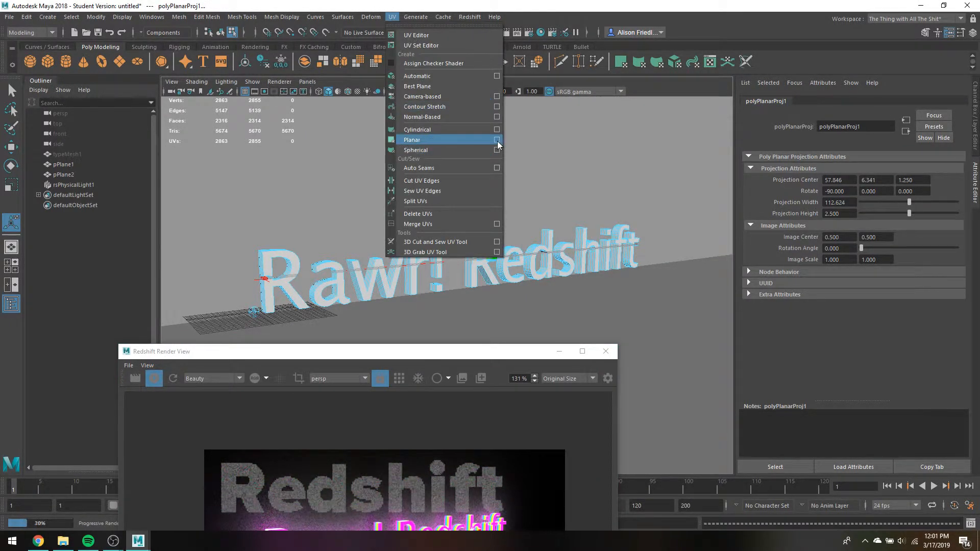
left_click(499, 136)
left_click(179, 168)
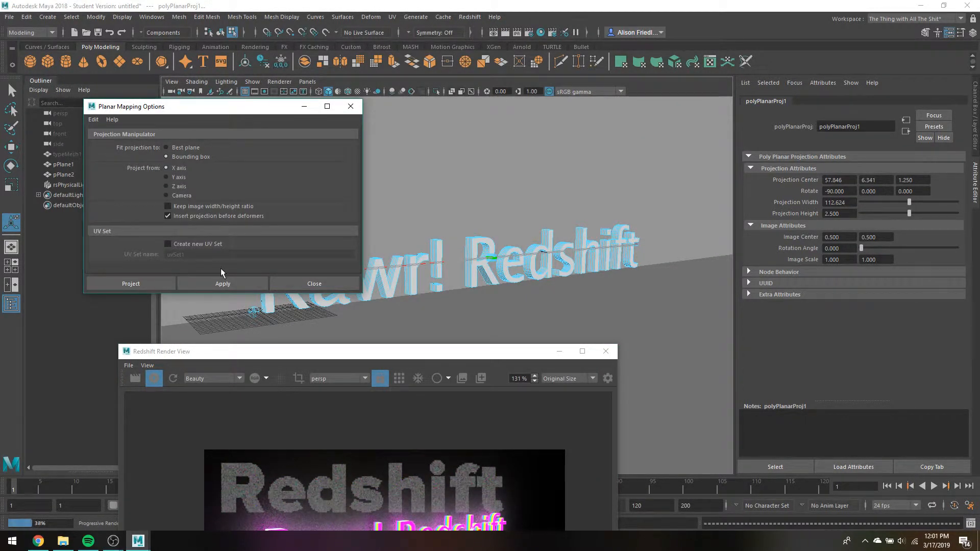
left_click(223, 283)
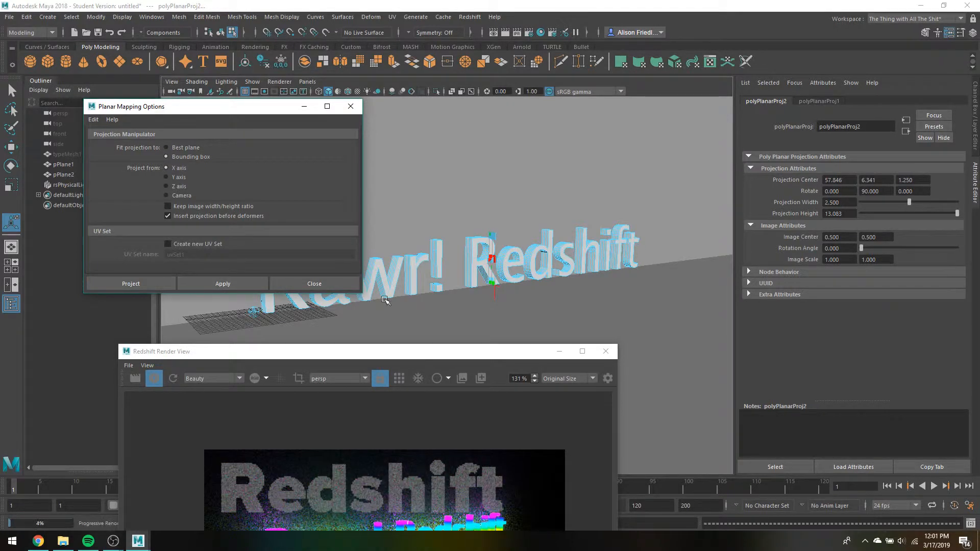
left_click_drag(419, 352, 388, 339)
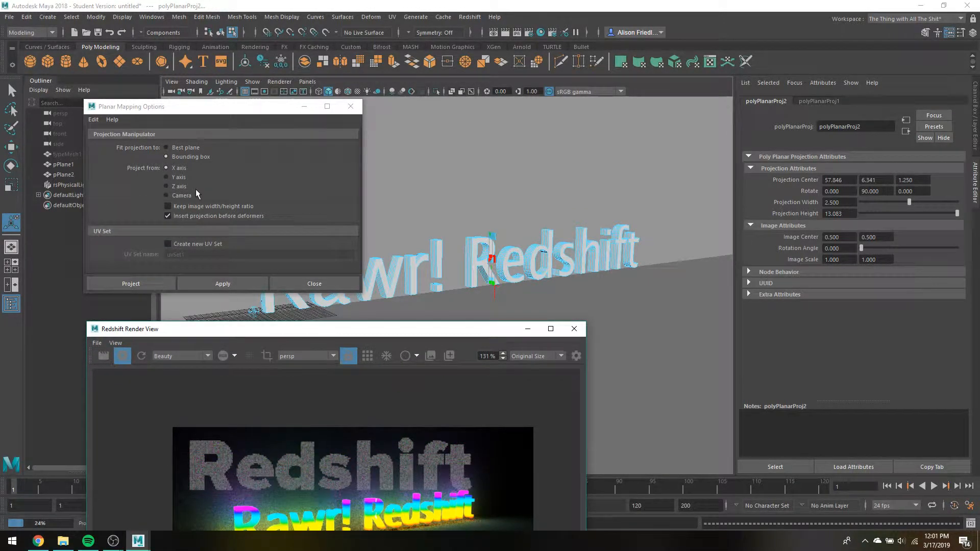
Apply planar mapping to the text projected from the Z axis and close the mapping options.
left_click(180, 190)
left_click(179, 187)
left_click(224, 284)
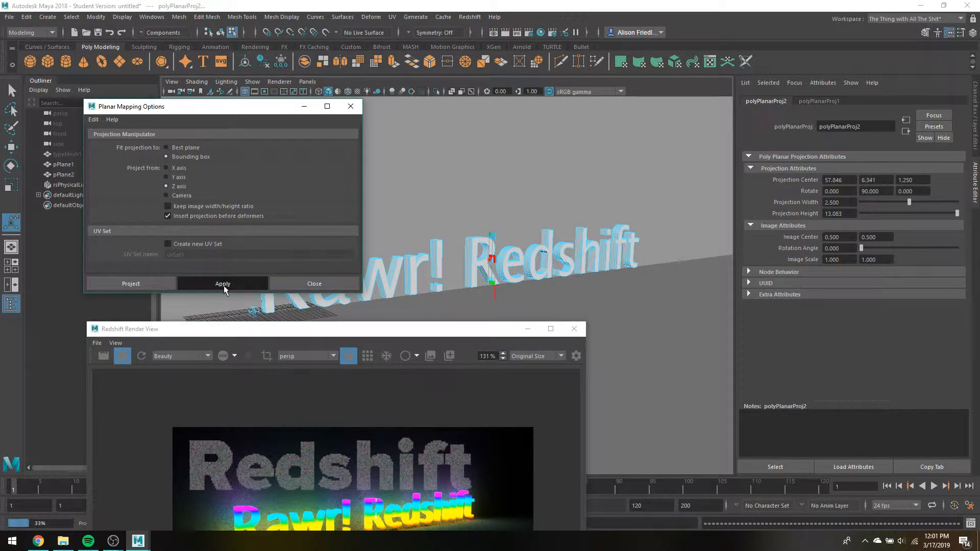
left_click(351, 106)
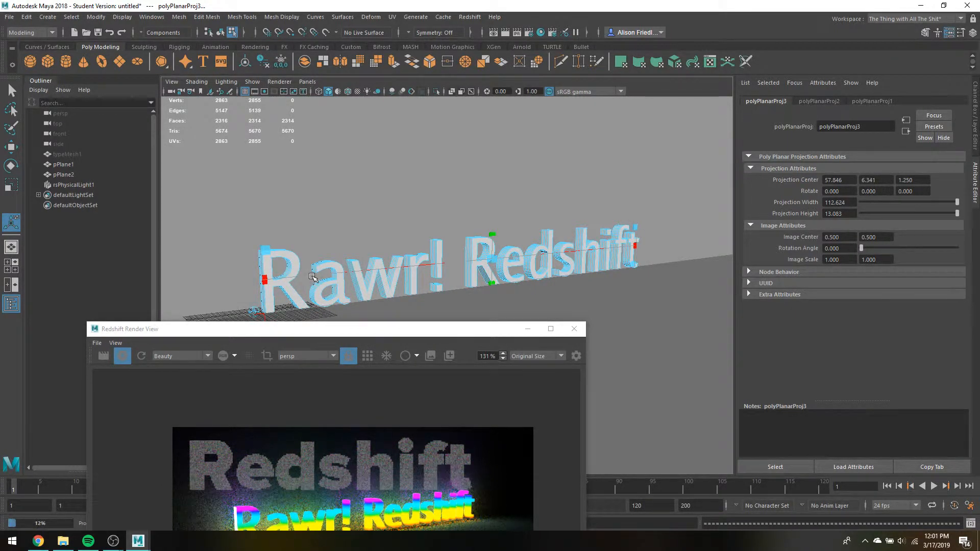
Try an automatic UV projection on the text and undo it.
left_click(675, 61)
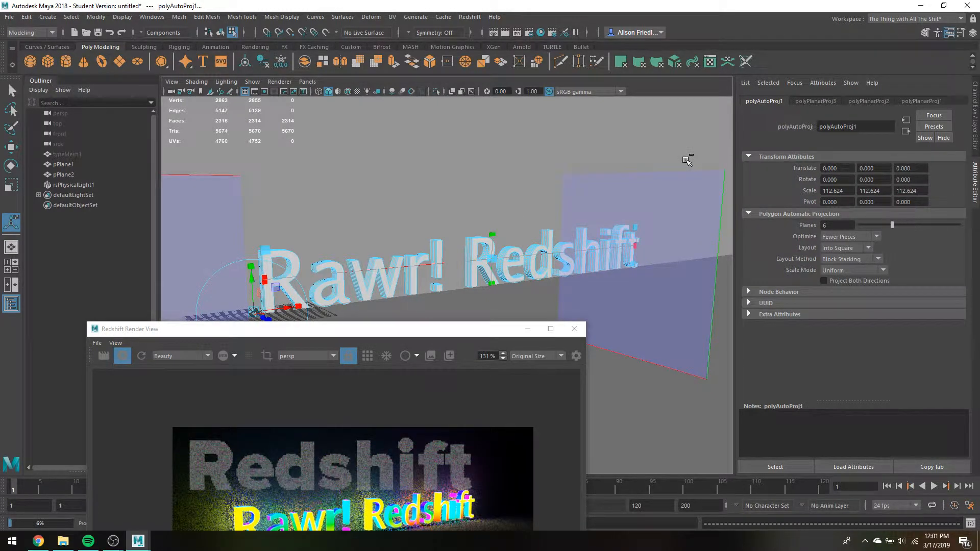
key("ctrl+z")
Inspect the text's UV layout in the UV Editor and compare it with the Redshift render.
left_click(709, 62)
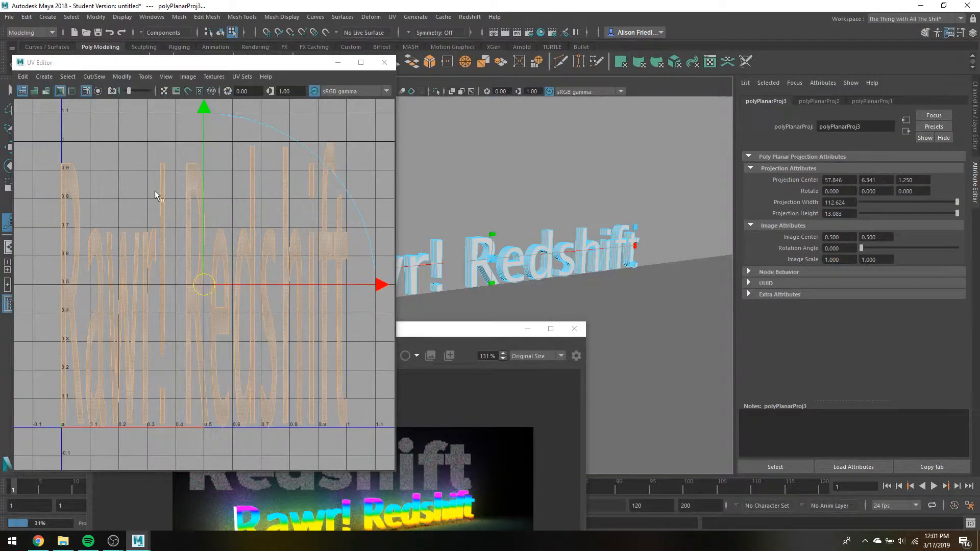
left_click(61, 301)
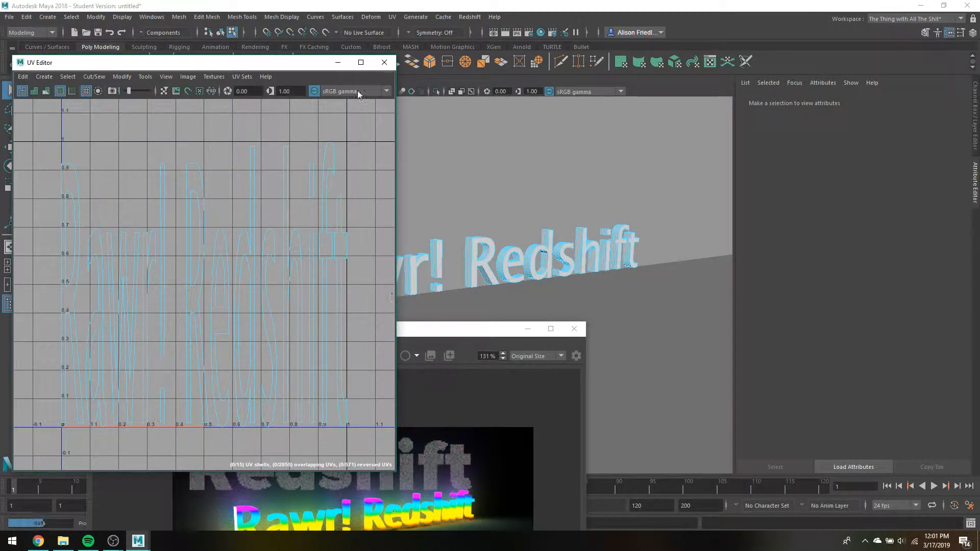
left_click(339, 63)
left_click_drag(332, 330, 371, 120)
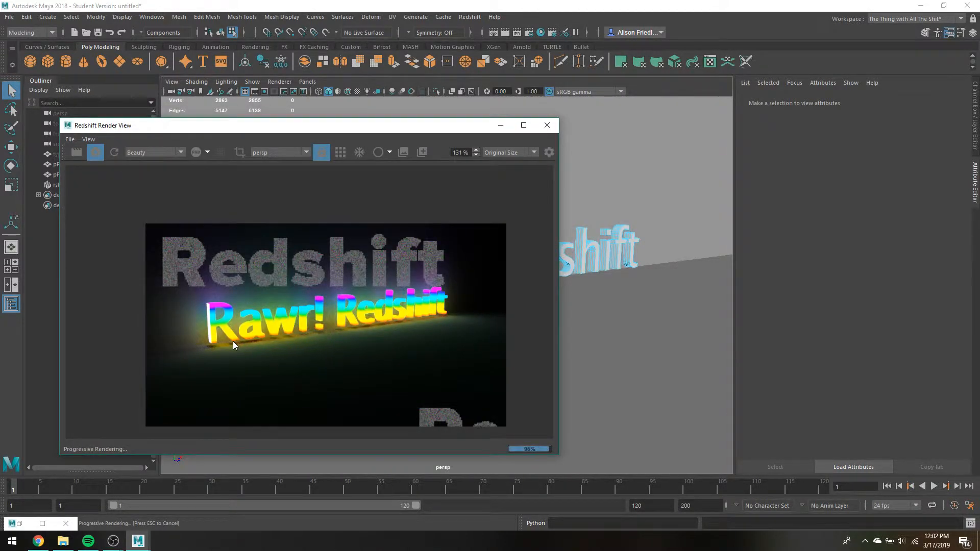
Look through the attributes of the planar projection nodes on the text mesh.
left_click(593, 215)
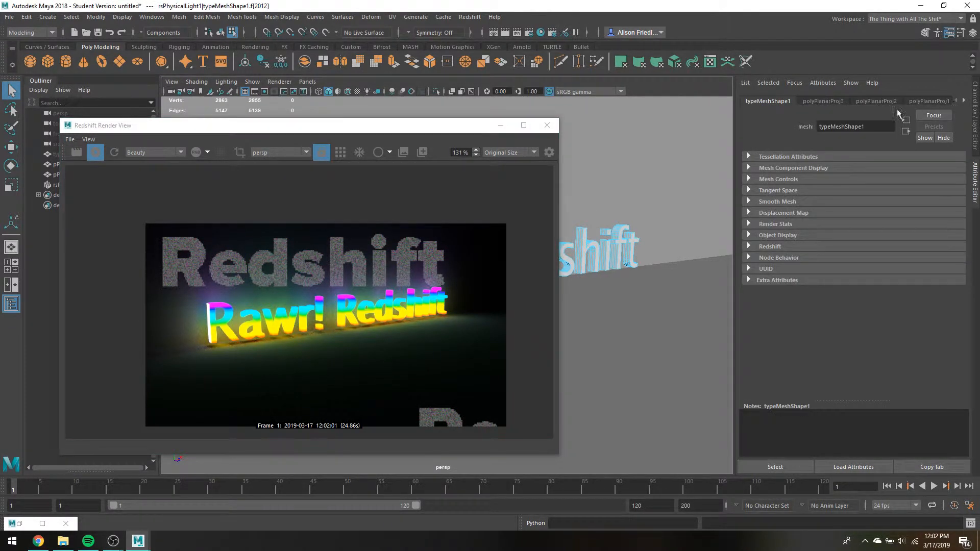
left_click(834, 102)
left_click(888, 105)
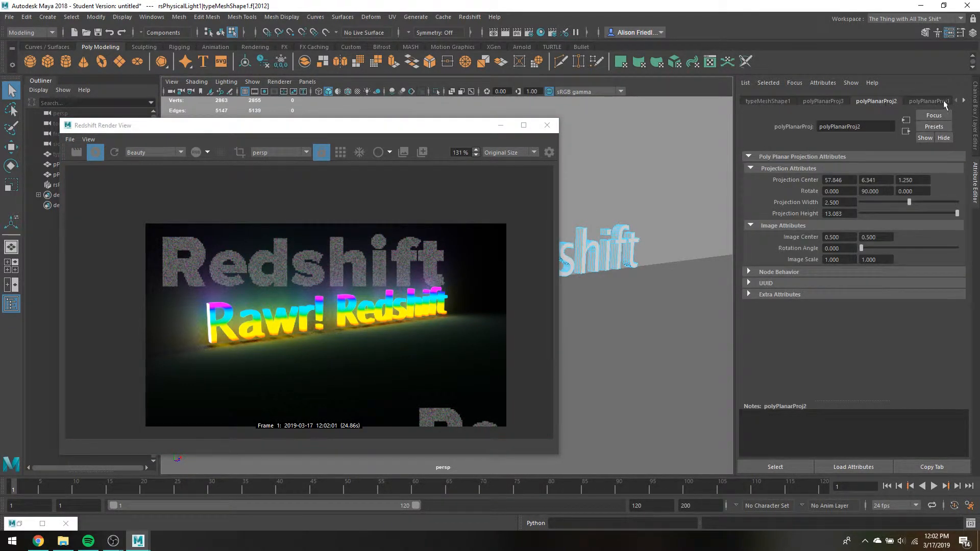
left_click(944, 103)
Load ramp1's attributes from the Hypershade textures and change its type to U Ramp.
left_click(541, 32)
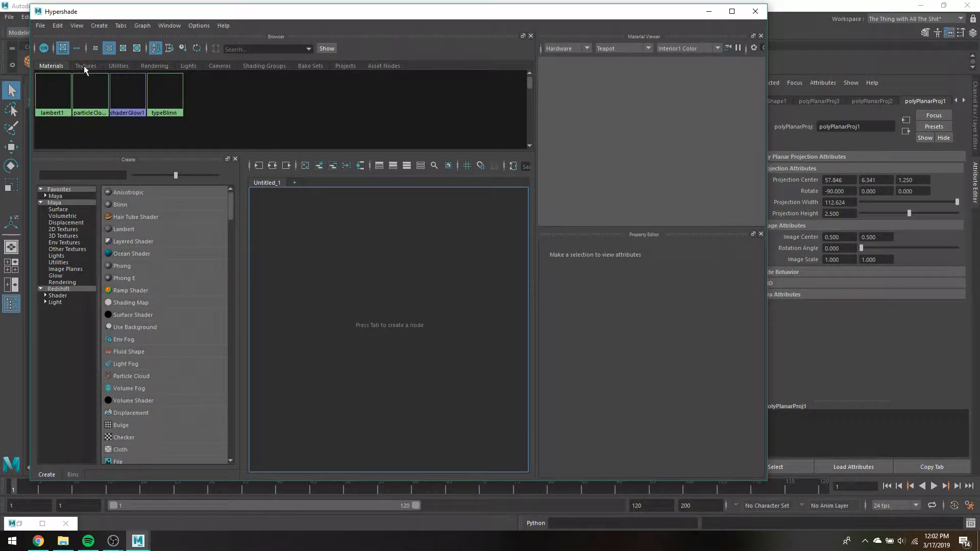
left_click(85, 66)
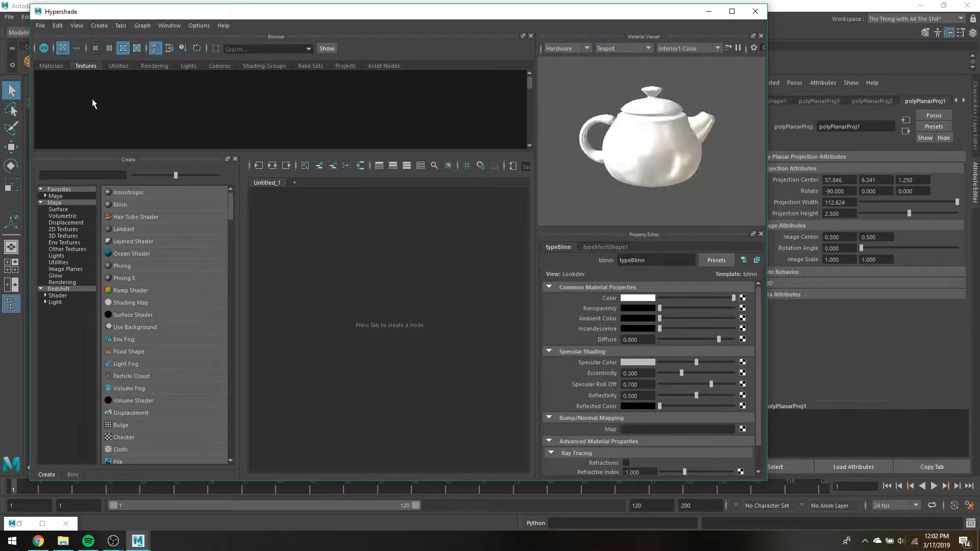
key("space")
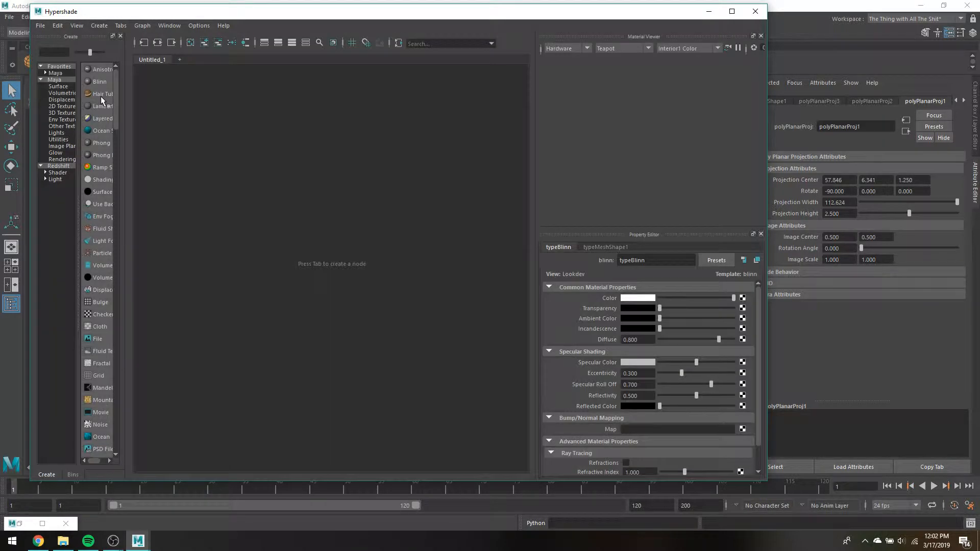
left_click(169, 25)
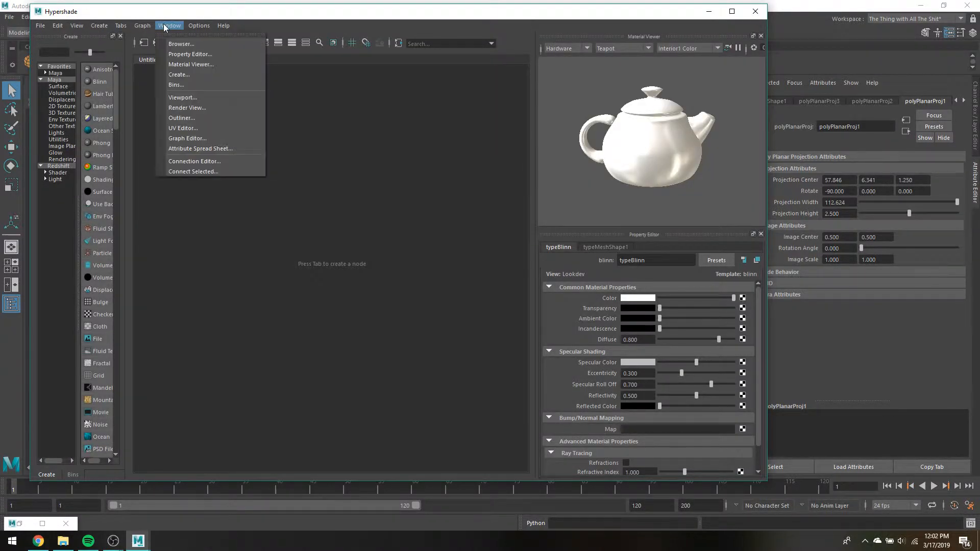
left_click(184, 44)
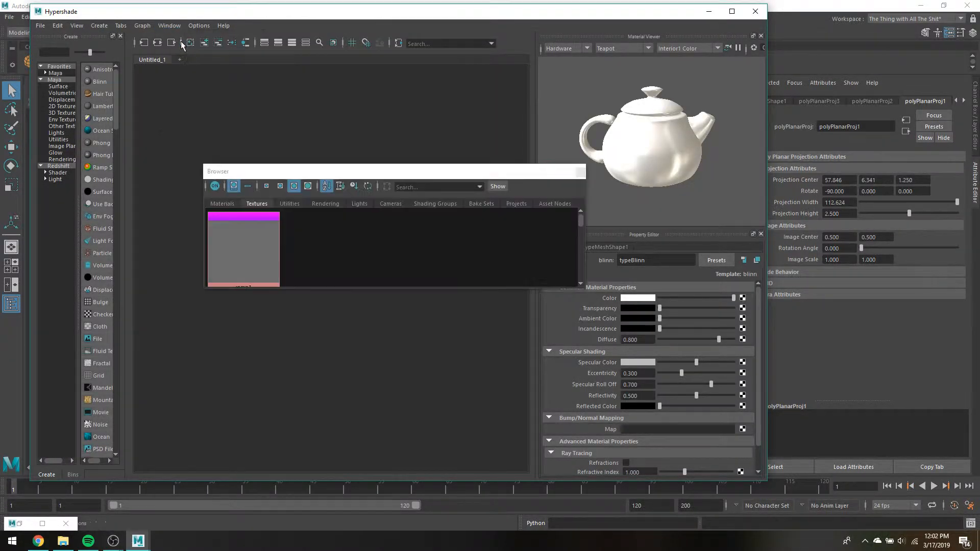
left_click(256, 217)
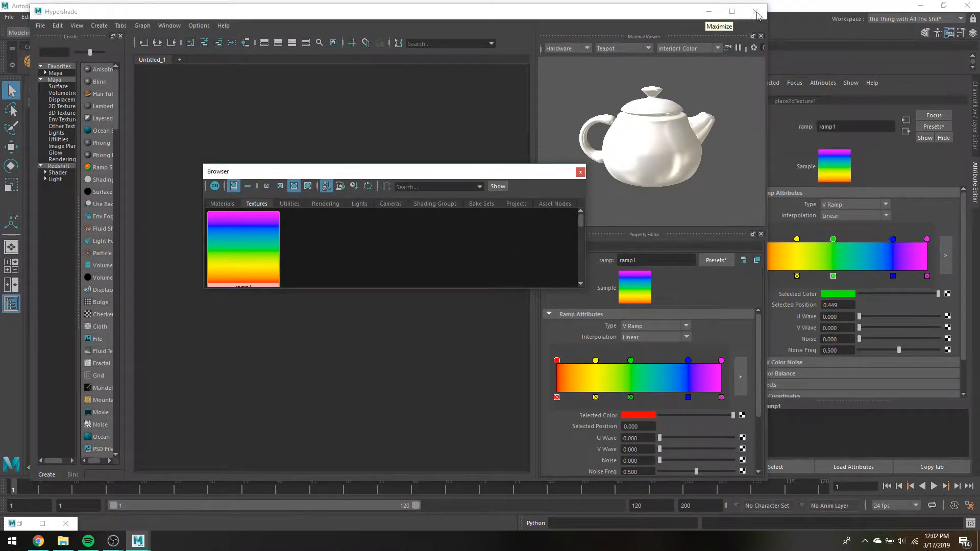
left_click(708, 11)
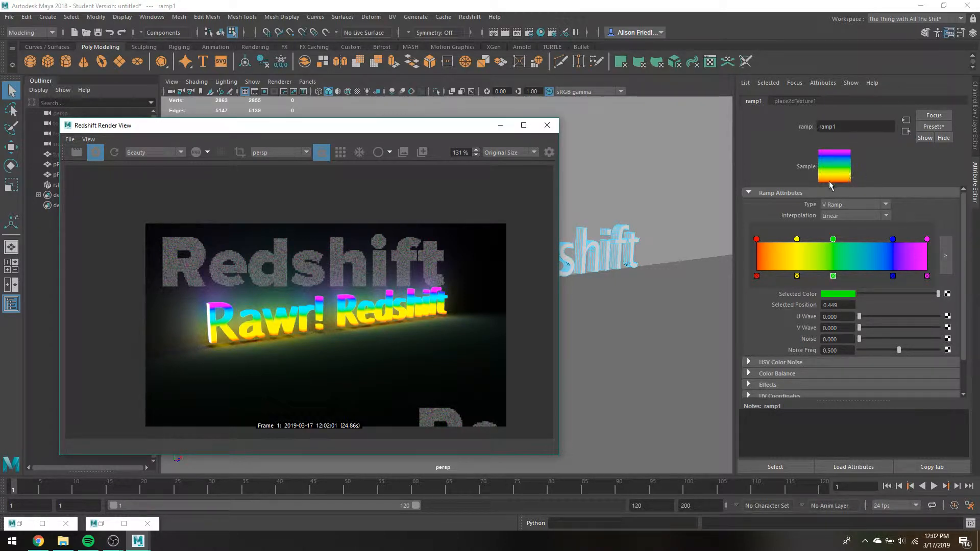
left_click(845, 205)
left_click(845, 220)
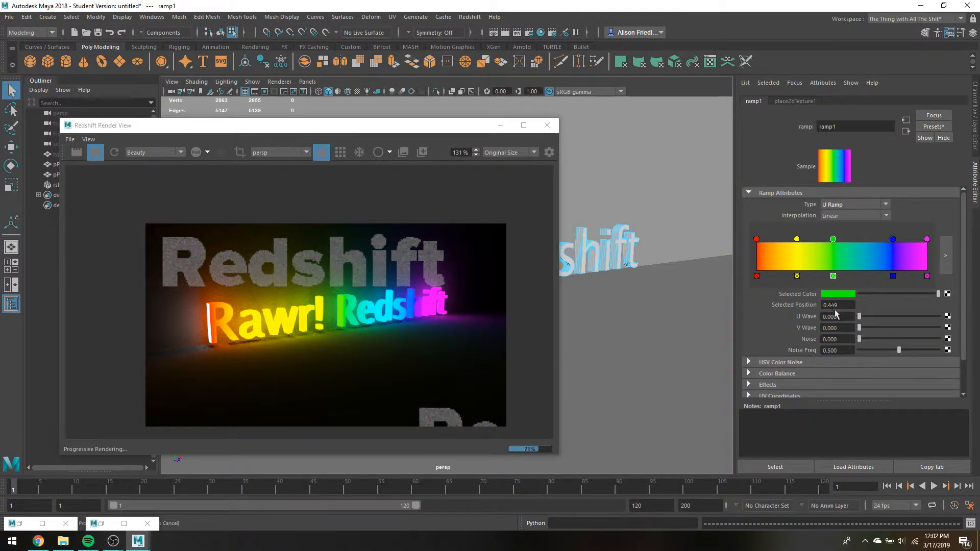
Try a noise of about 0.61 on ramp1 and reset it to 0.
left_click_drag(859, 339, 909, 335)
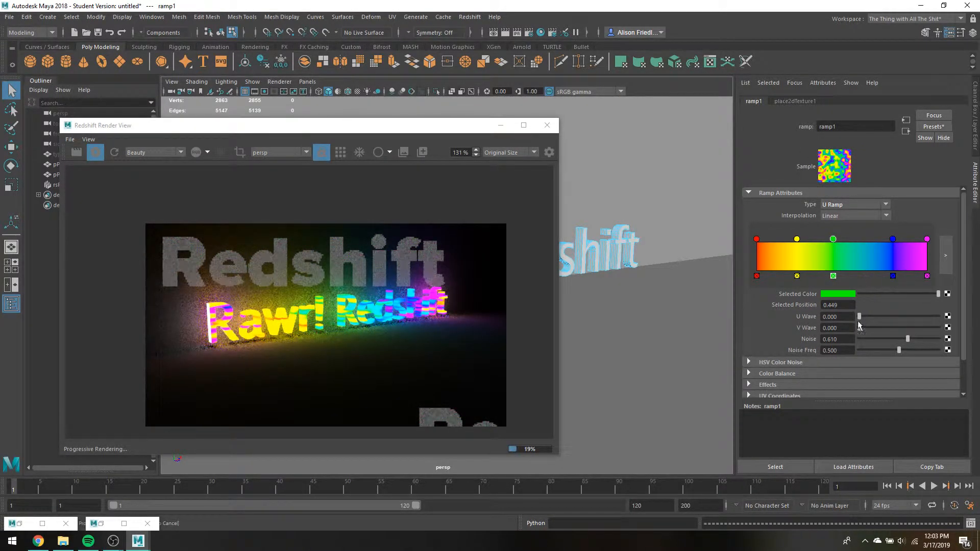
left_click_drag(861, 328, 799, 328)
left_click_drag(874, 339, 853, 339)
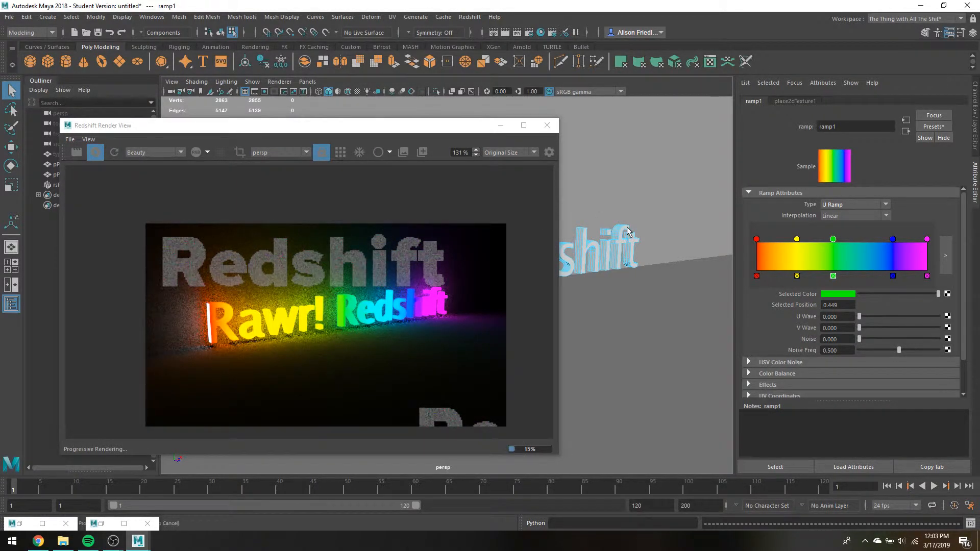
Set the Area samples of rsPhysicalLight1 to 30.
left_click(56, 185)
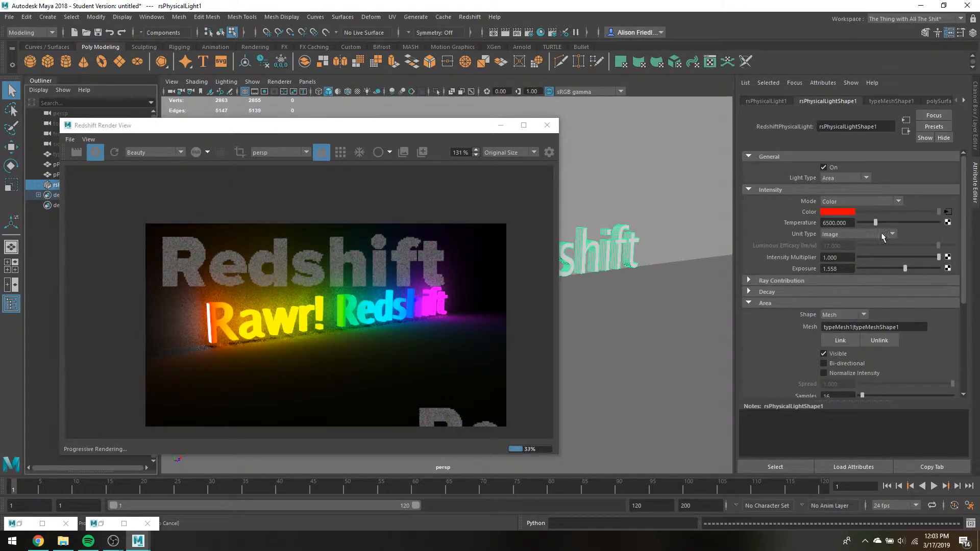
scroll(923, 272, "down", 2)
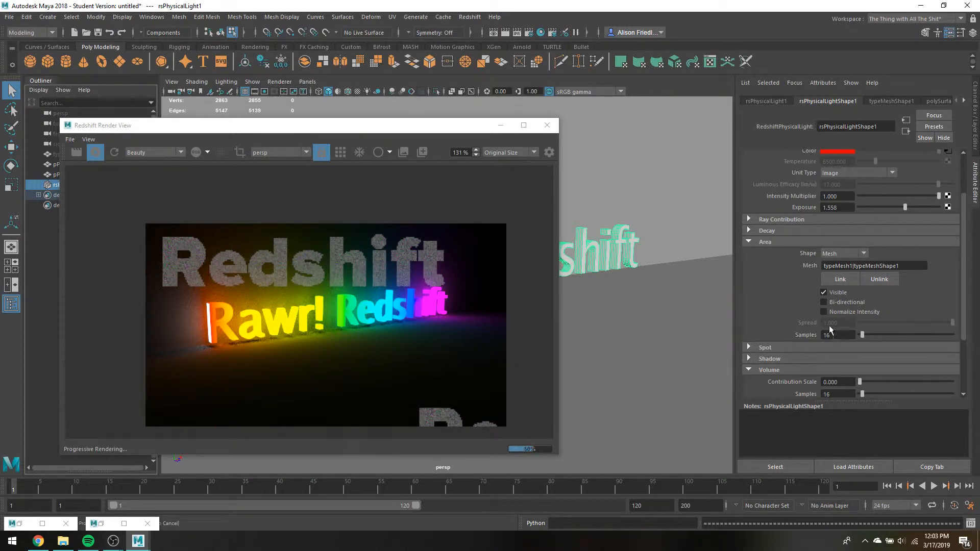
key("r")
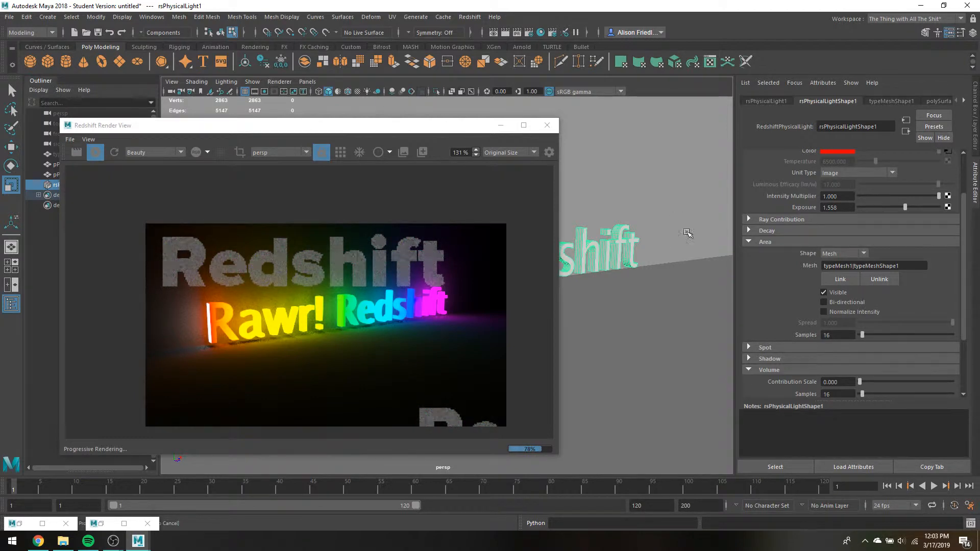
left_click(842, 335)
type("30")
key("Return")
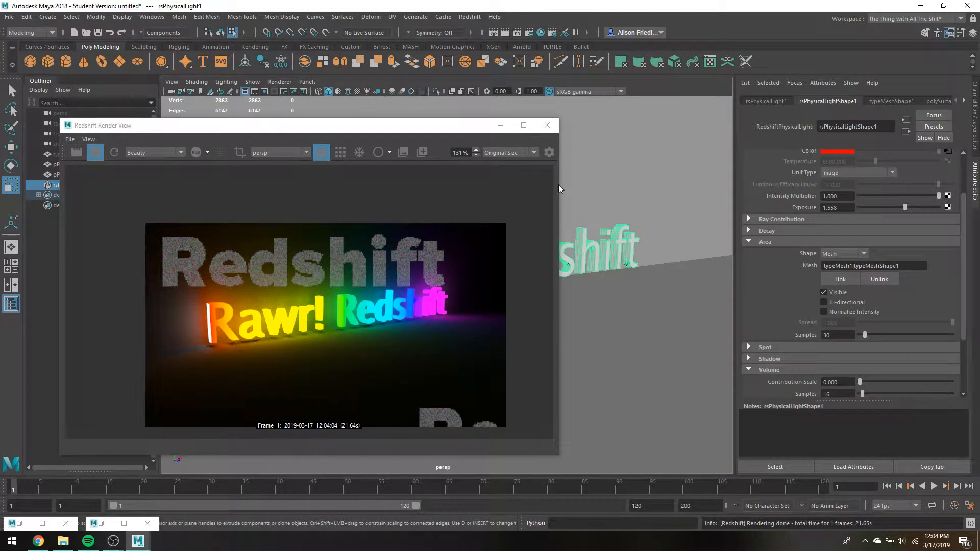
Set the Area samples of rsPhysicalLight1 to 16.
scroll(931, 231, "up", 3)
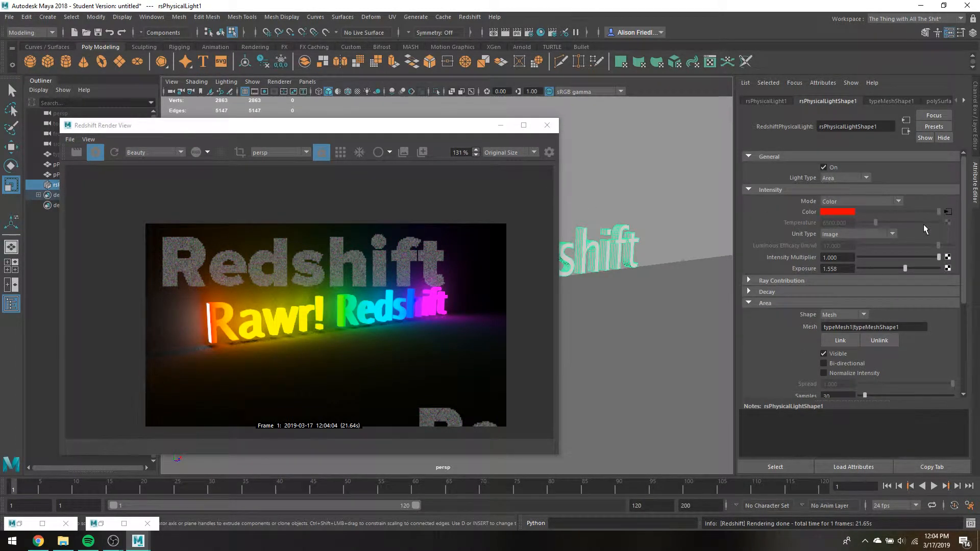
scroll(861, 379, "down", 7)
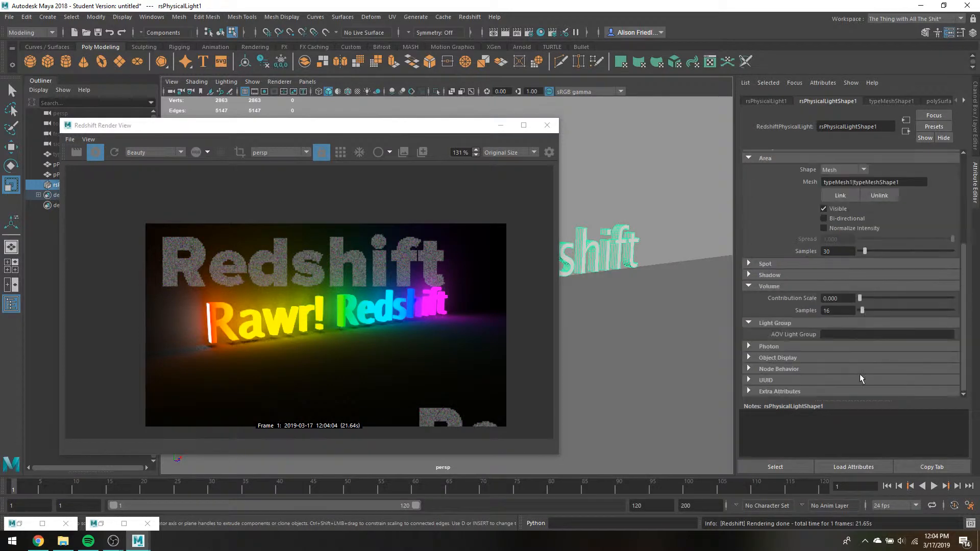
left_click(845, 311)
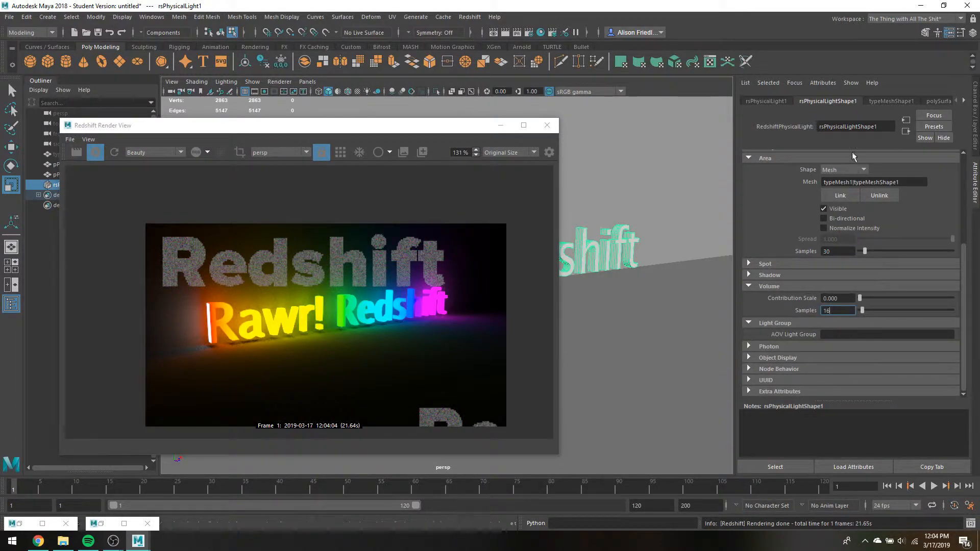
double_click(849, 251)
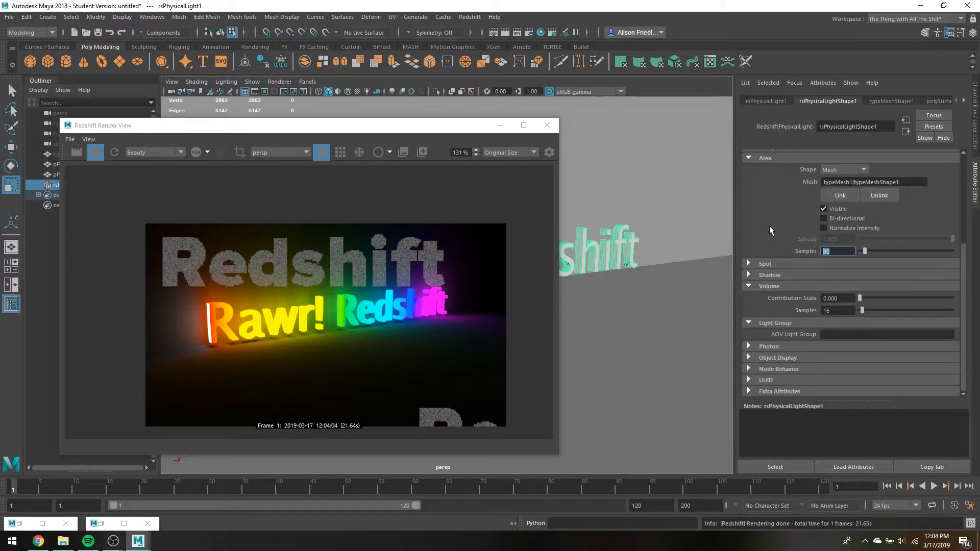
type("16")
key("Return")
scroll(820, 215, "up", 7)
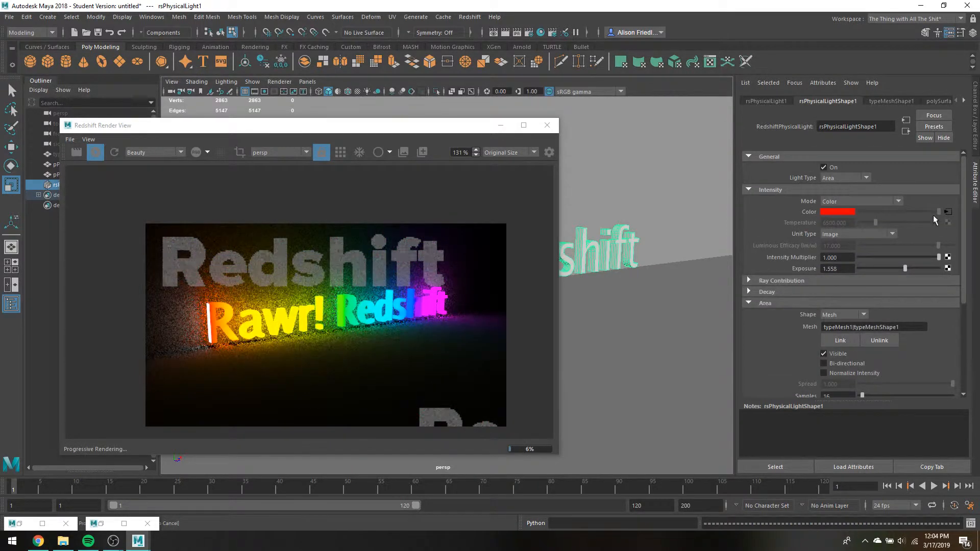
Load ramp1 from the light's color connection and key the ramp's red starting color at frame 1.
left_click(947, 212)
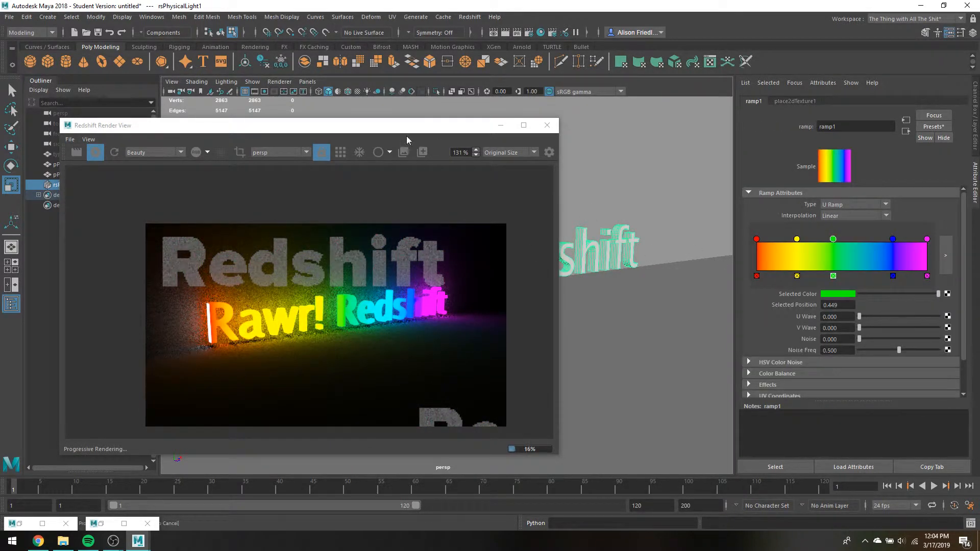
left_click_drag(427, 124, 492, 86)
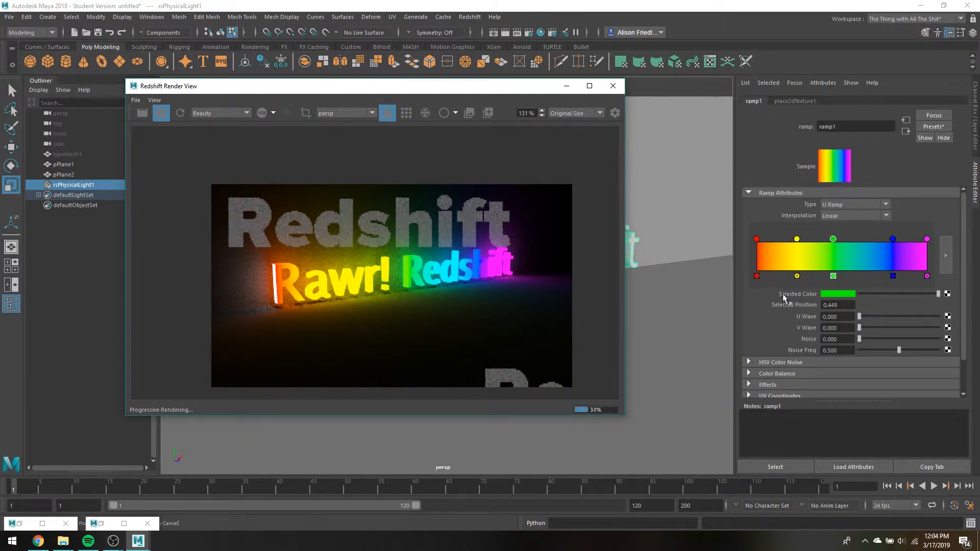
left_click(756, 238)
left_click(756, 238)
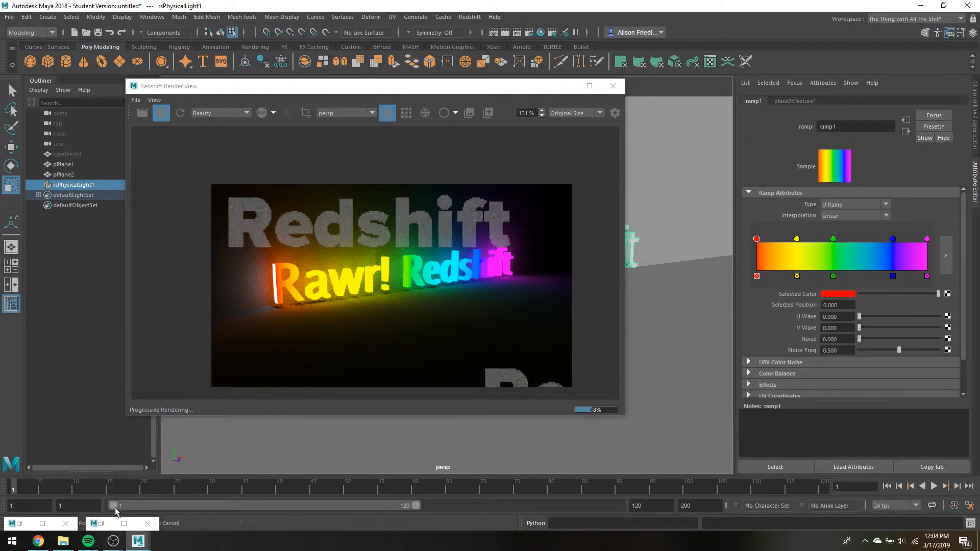
right_click(790, 296)
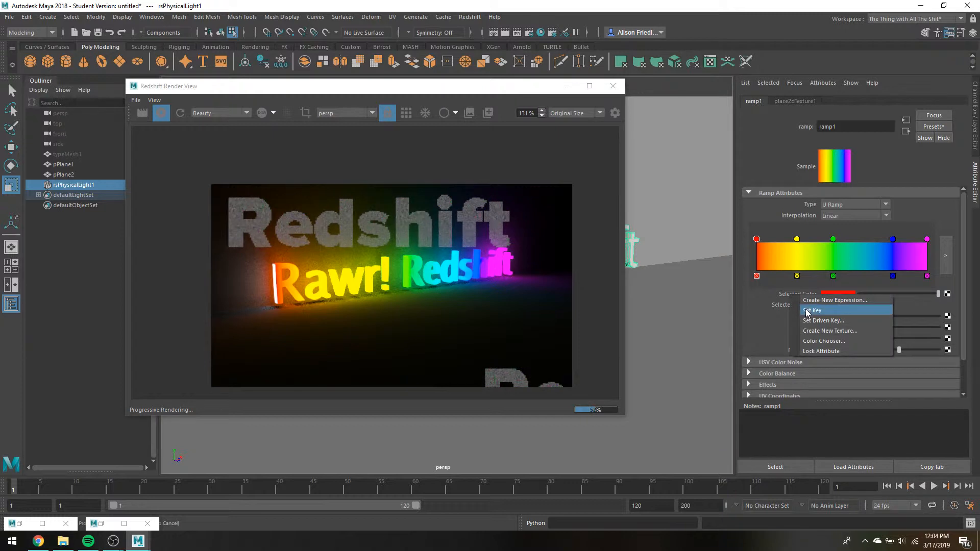
left_click(806, 311)
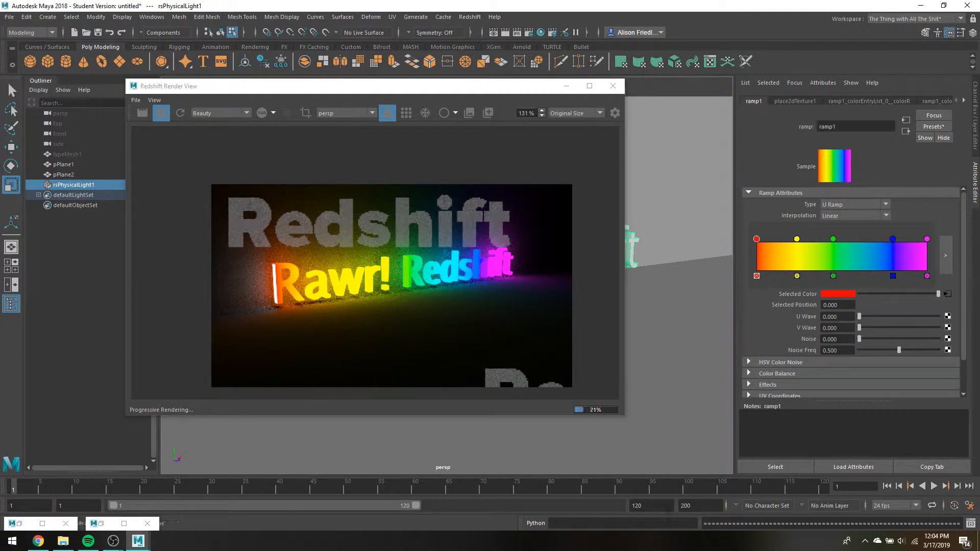
Change the ramp's starting color to cyan at frame 20 and set a key on it.
left_click(649, 505)
left_click(144, 487)
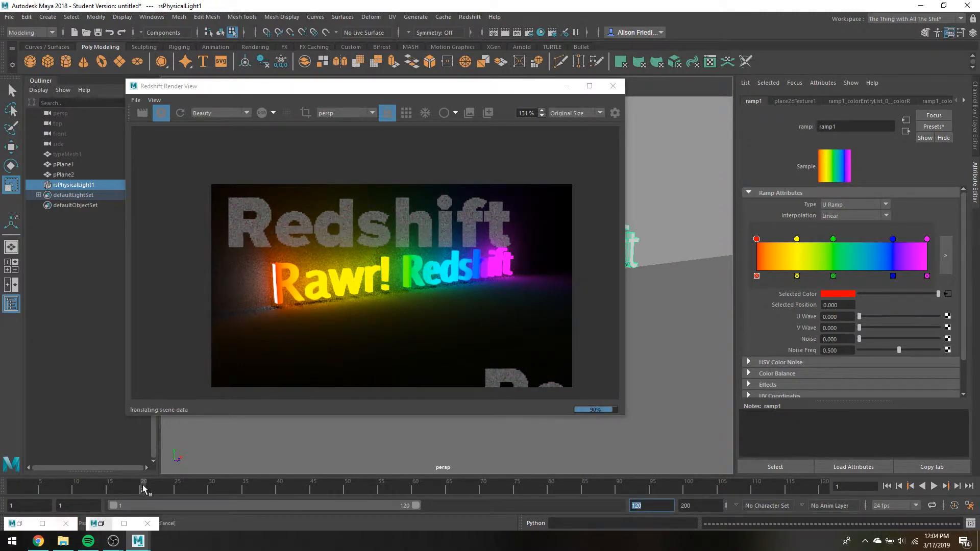
left_click(825, 297)
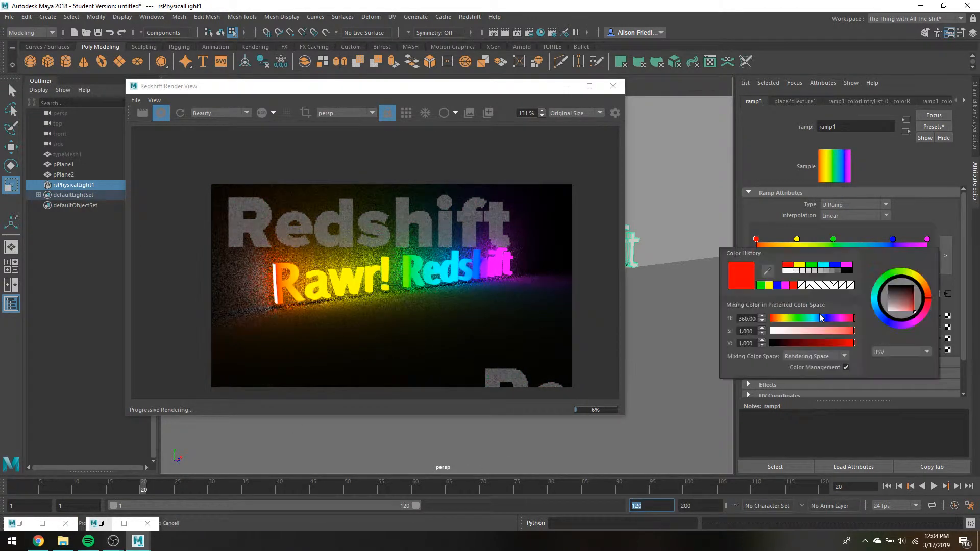
left_click(828, 267)
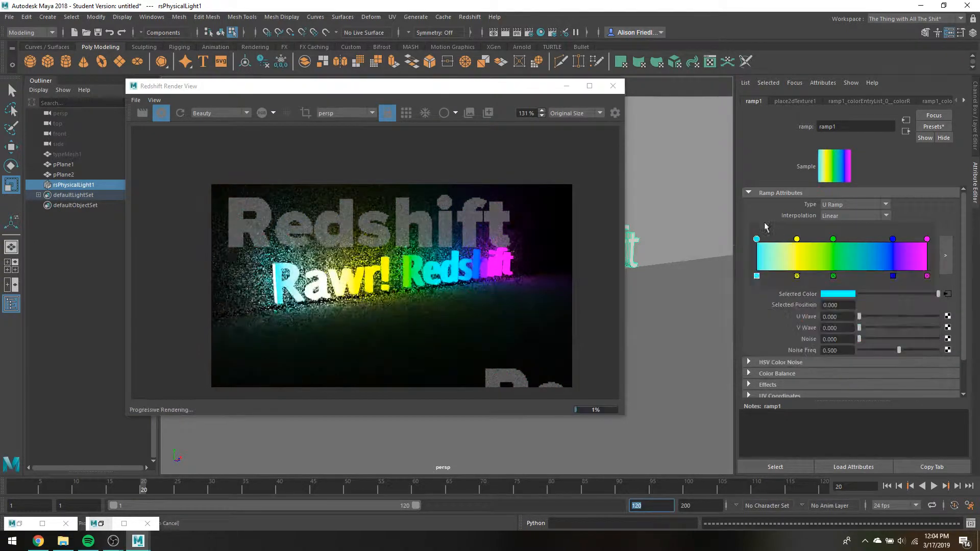
left_click(837, 297)
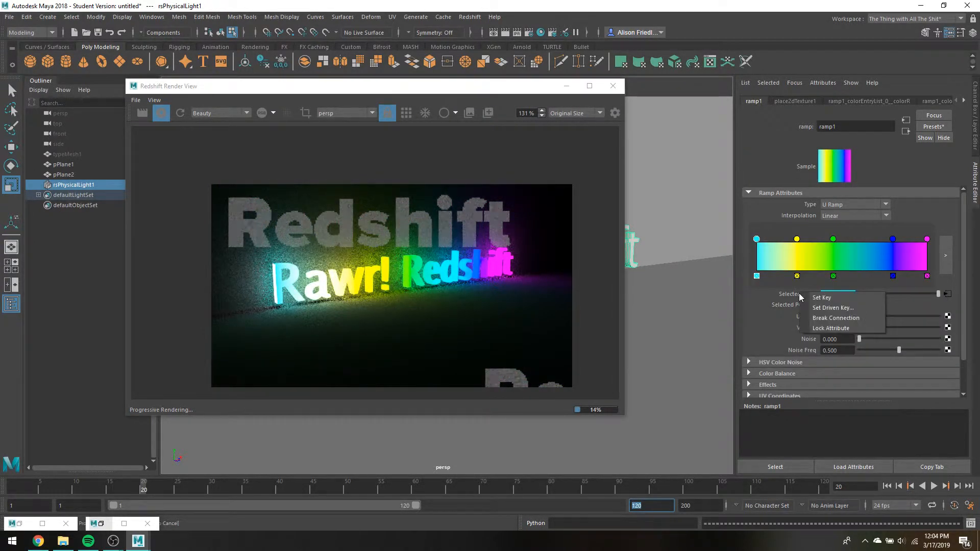
right_click(806, 296)
left_click(820, 298)
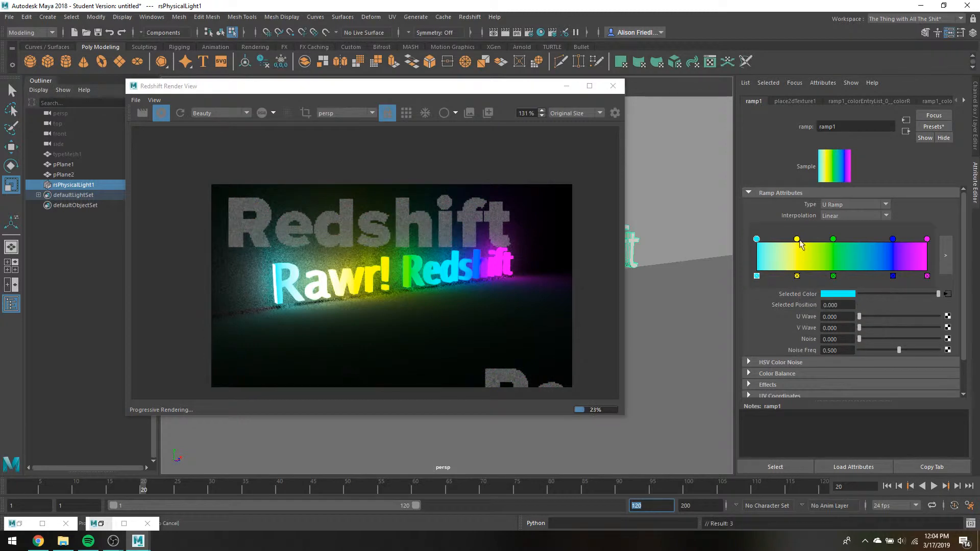
Key the yellow color of the ramp's second marker at frame 20 and at frame 1.
left_click(797, 239)
right_click(806, 299)
left_click(821, 311)
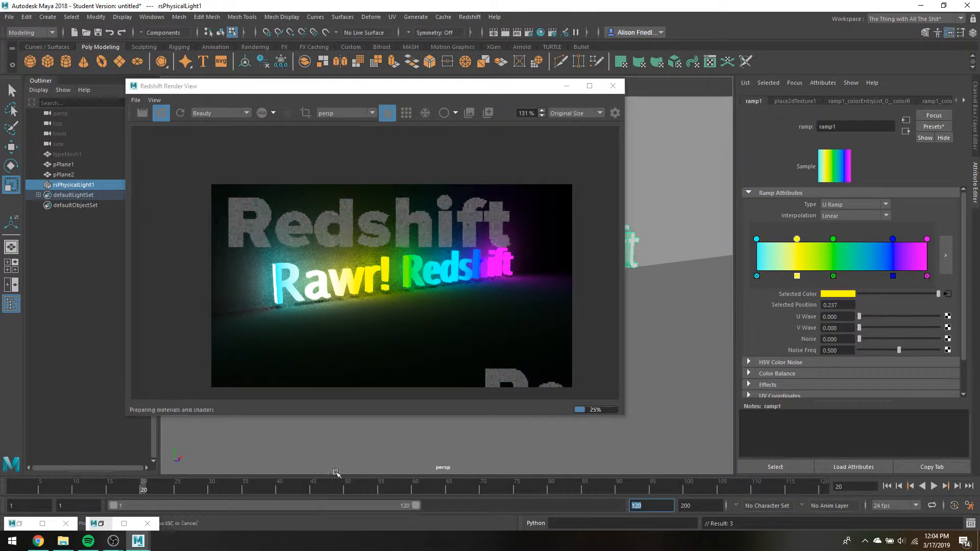
left_click_drag(62, 489, 1, 471)
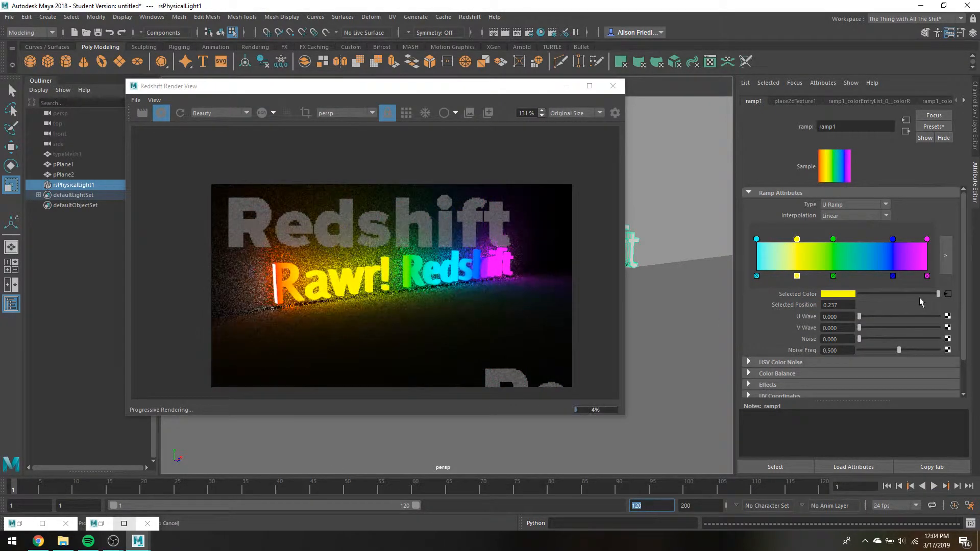
type("h")
right_click(804, 297)
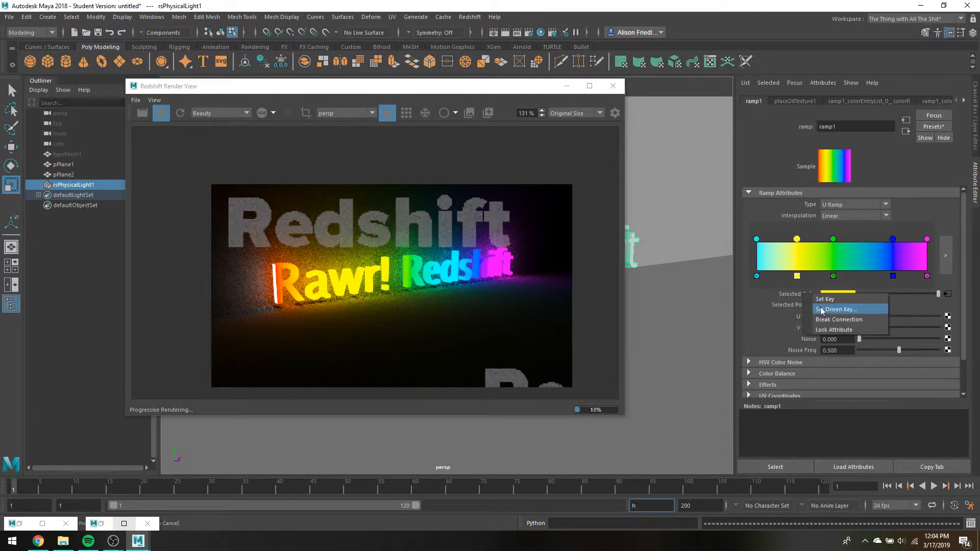
left_click(821, 310)
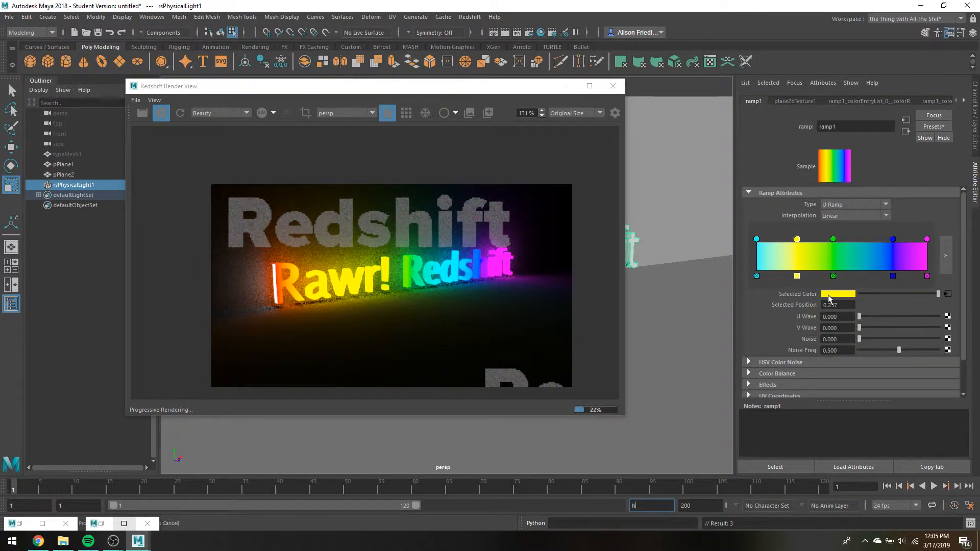
Change the second ramp marker's color to red at frame 20 and set a key on it.
left_click(143, 487)
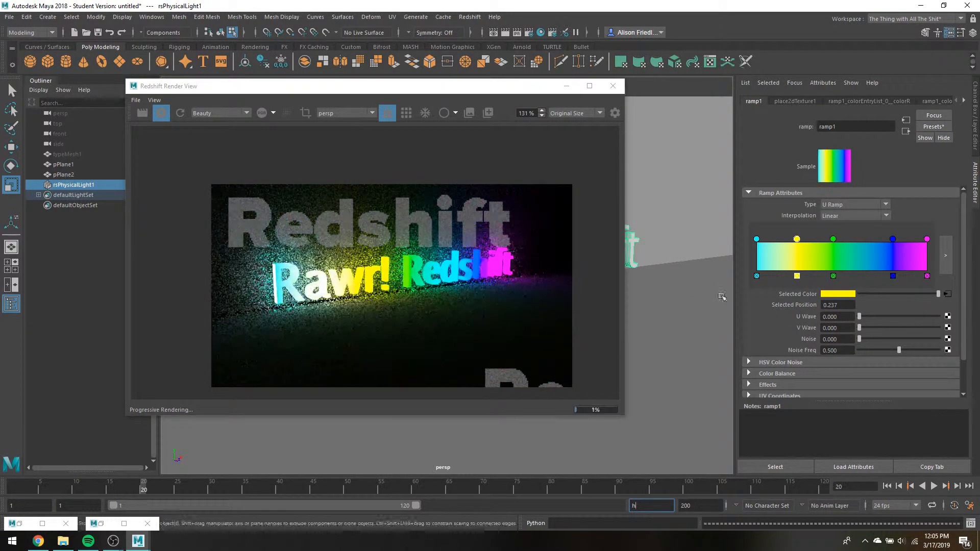
left_click(831, 298)
left_click(776, 278)
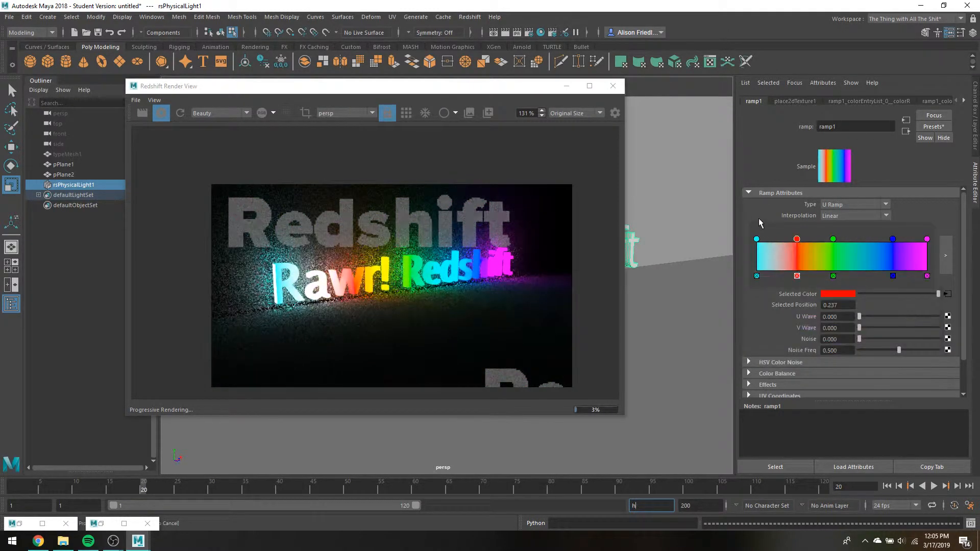
right_click(810, 294)
left_click(822, 301)
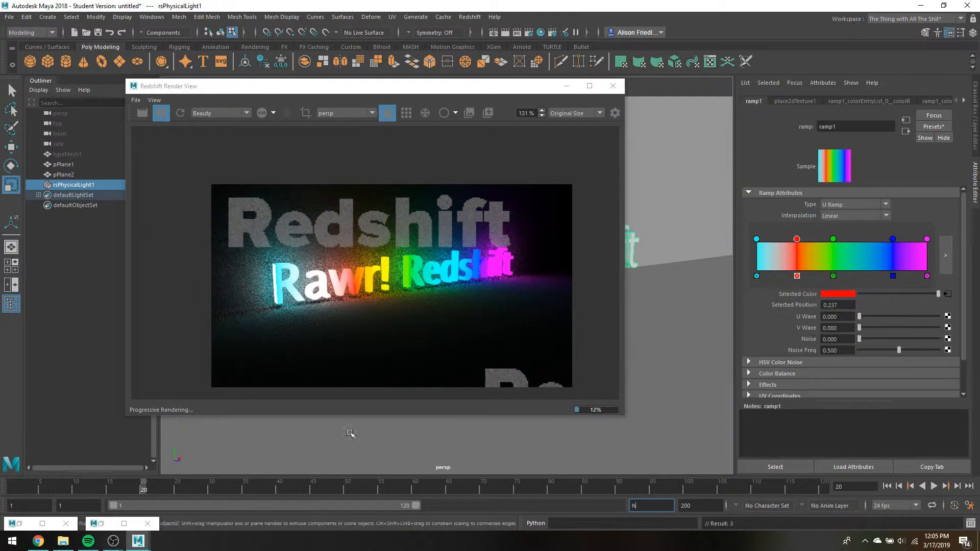
Scrub the timeline between frames 1 and 20 to check the animated ramp colors in the render.
left_click_drag(137, 488, 1, 534)
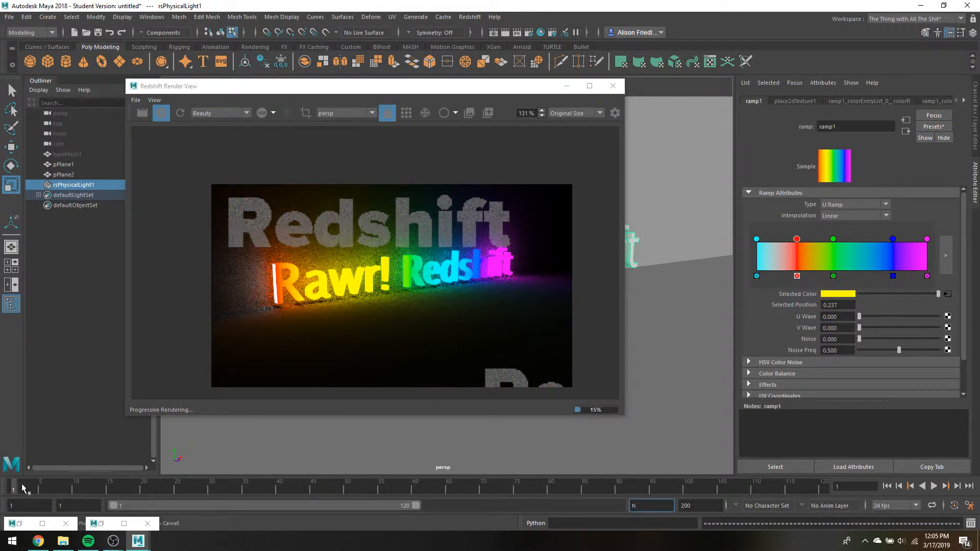
left_click_drag(24, 489, 150, 489)
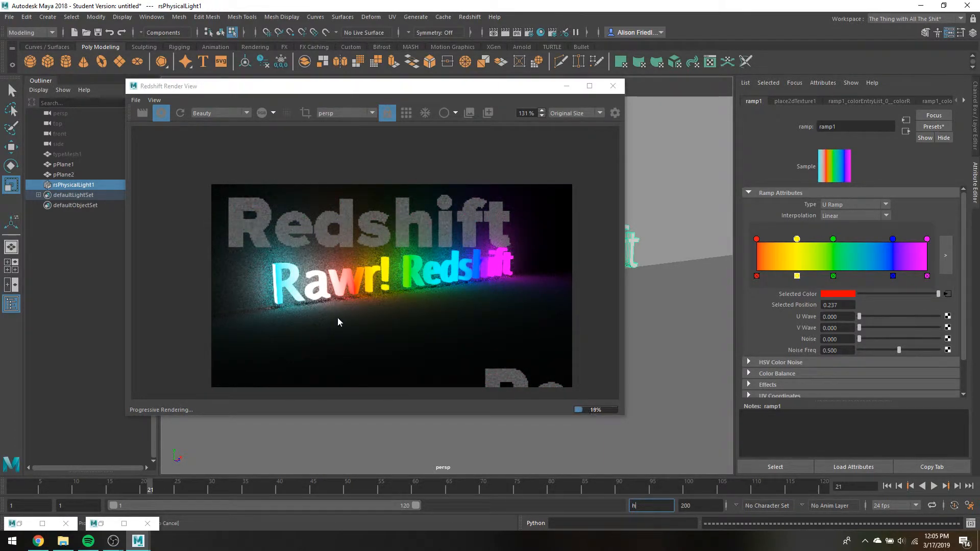
left_click(140, 488)
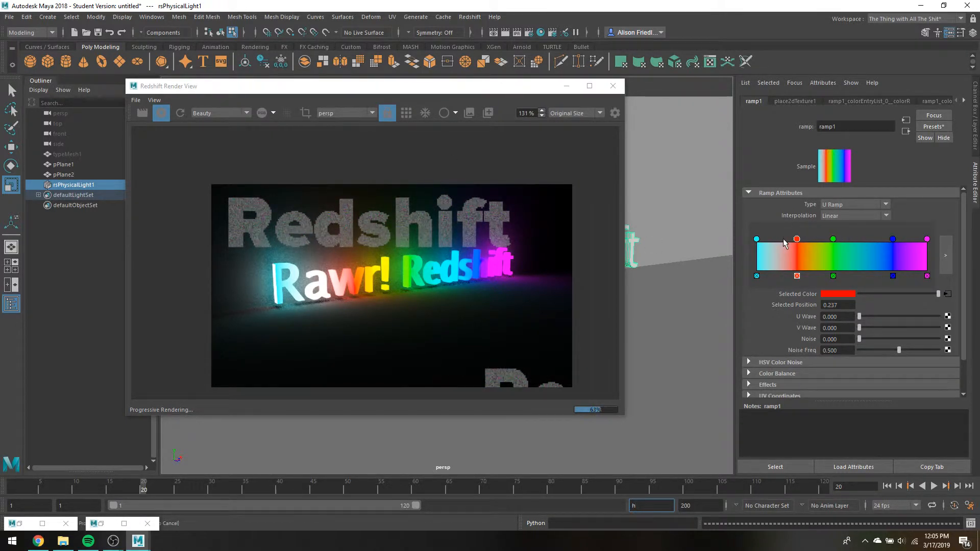
Key the position of the second ramp marker at frame 20.
scroll(807, 255, "down", 3)
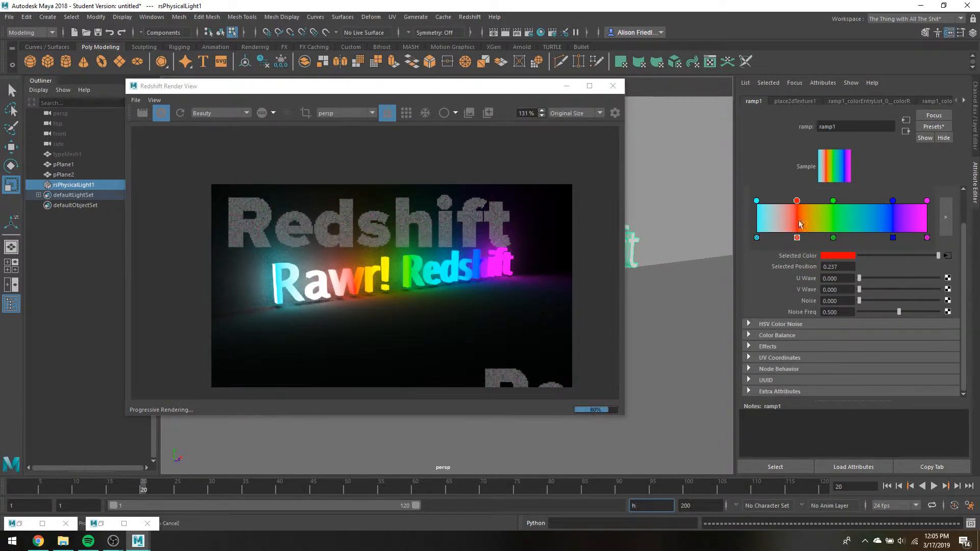
right_click(800, 268)
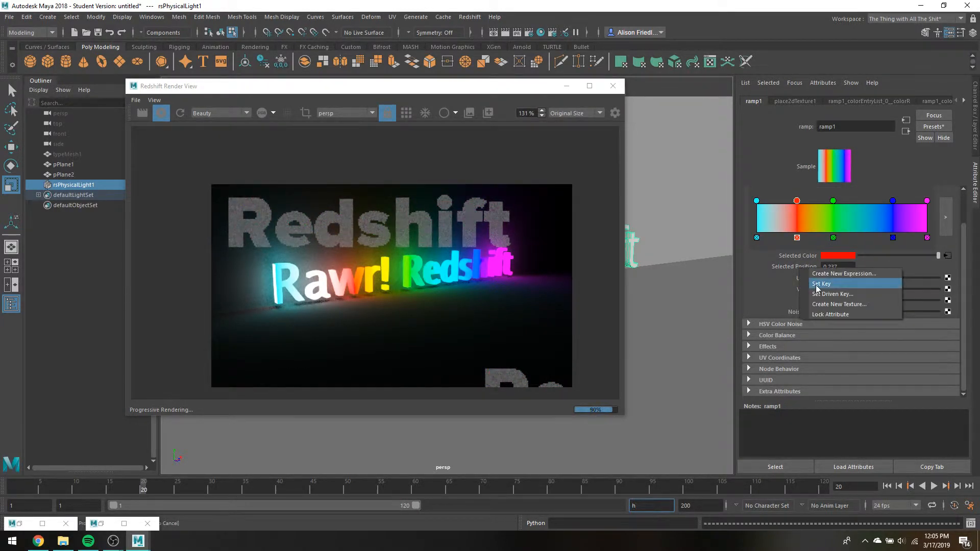
left_click(816, 284)
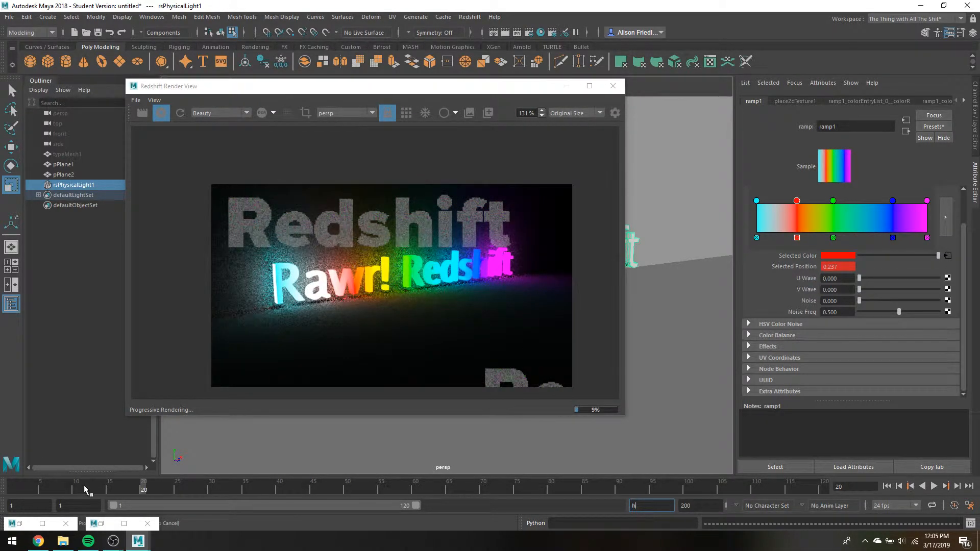
Move the second ramp marker to a position of about 0.89 at frame 1 and key it.
left_click(14, 486)
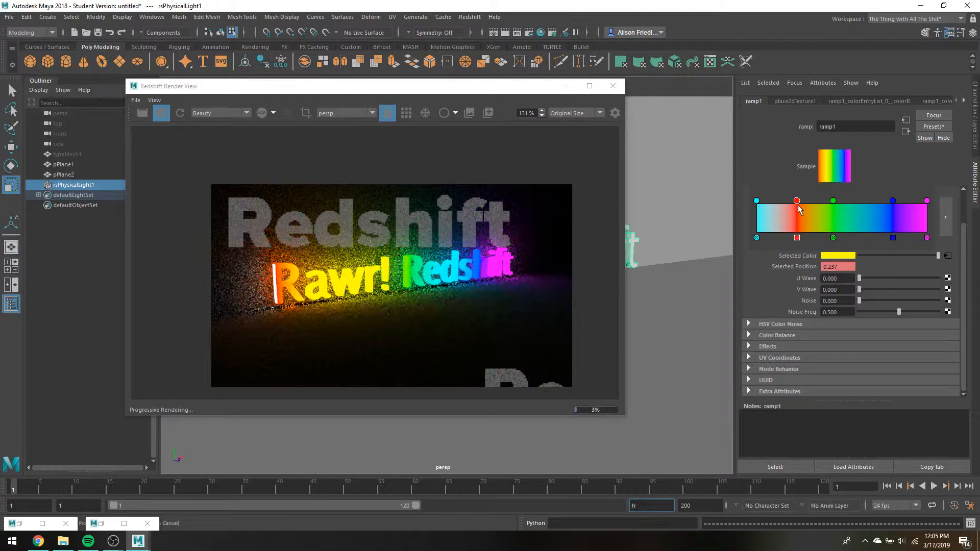
left_click_drag(800, 210, 909, 204)
right_click(814, 268)
left_click(825, 284)
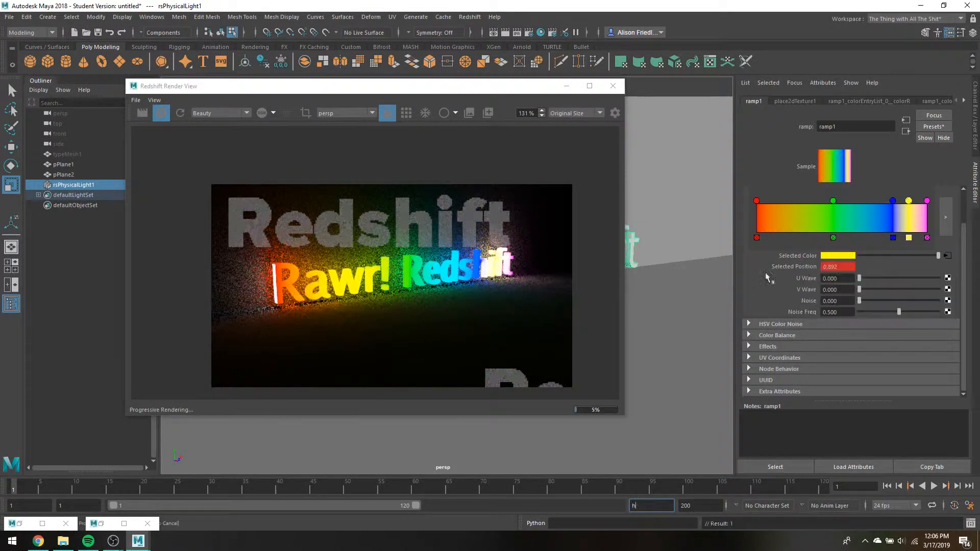
Scrub to frame 3 and inspect the animated marker position in the render.
key("alt+v")
mouse_move(24, 484)
left_mouse_down()
mouse_move(118, 488)
mouse_move(59, 488)
mouse_move(26, 467)
left_mouse_up()
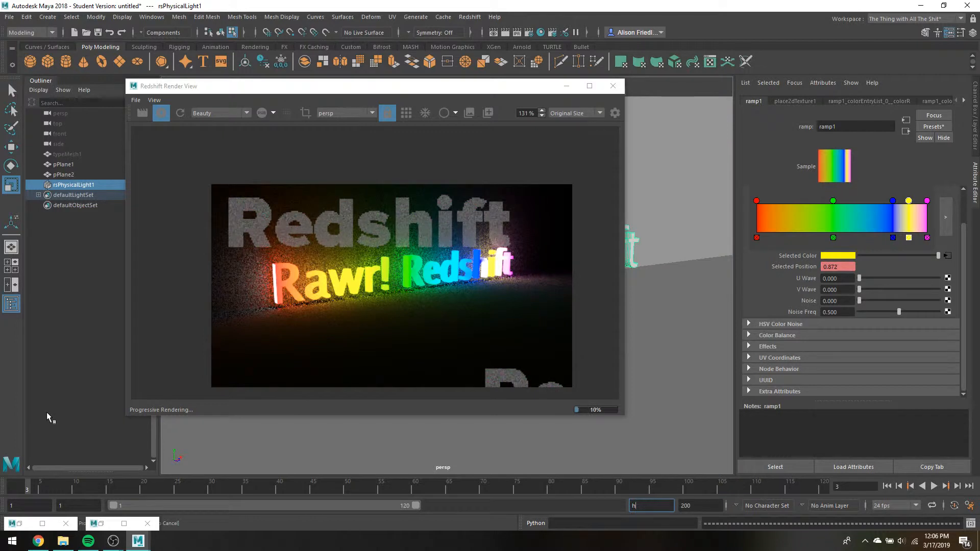
scroll(326, 276, "up", 1)
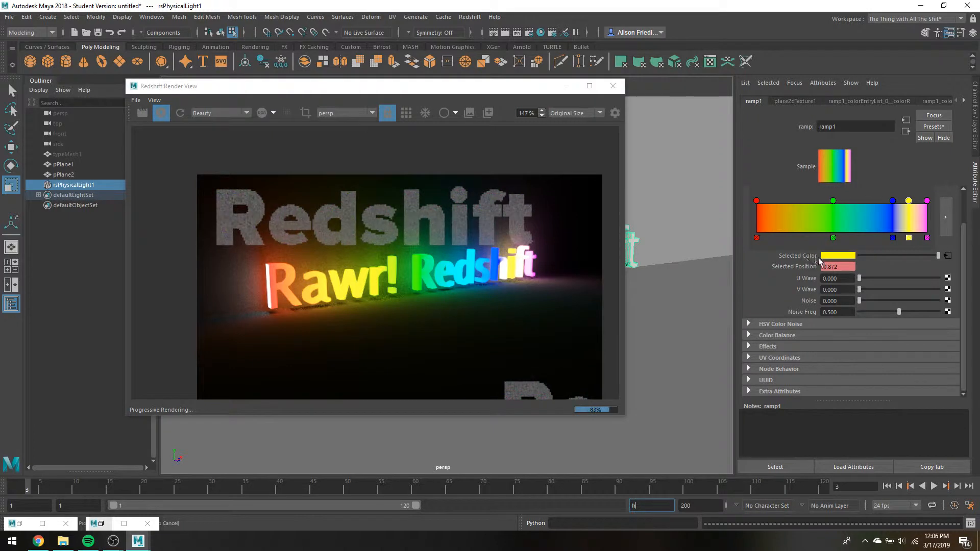
Open the Graph Editor.
left_click(153, 17)
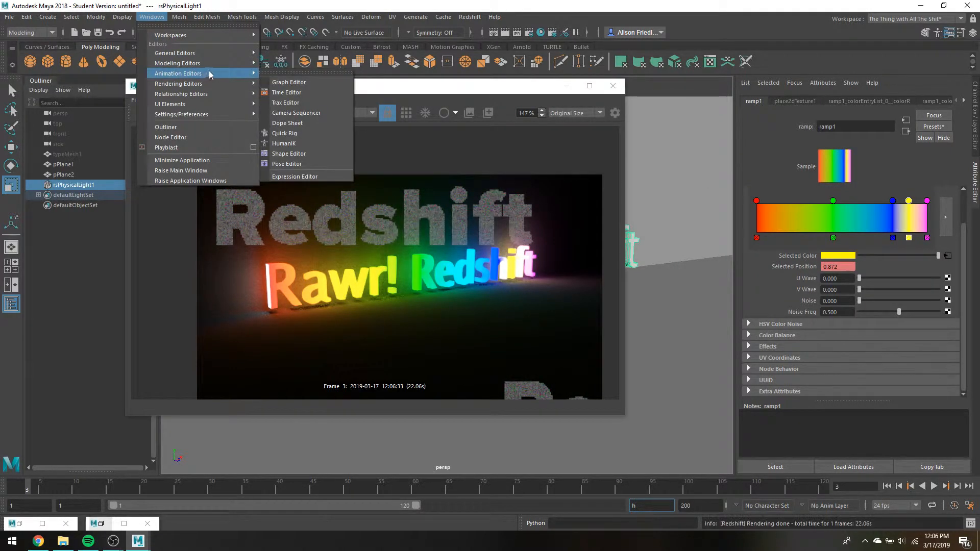
mouse_move(240, 87)
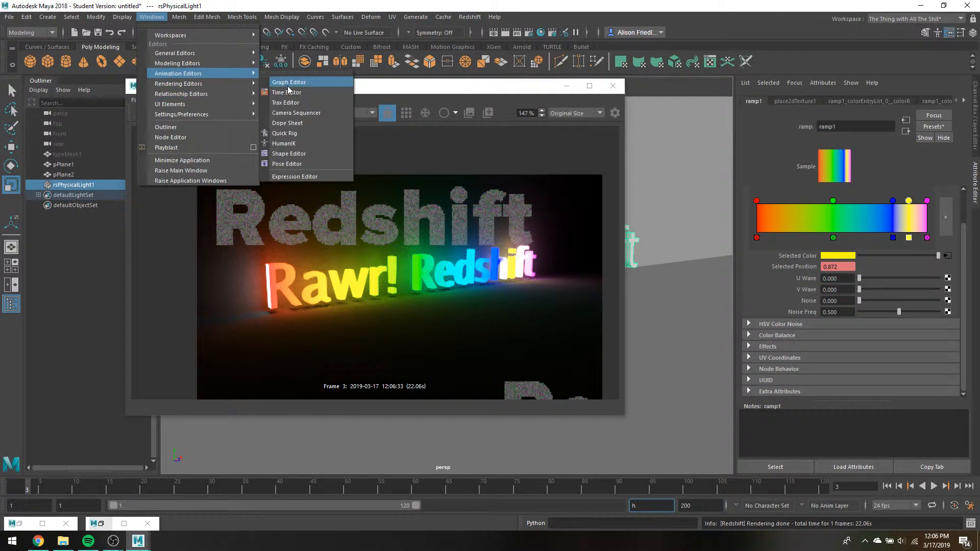
left_click(290, 83)
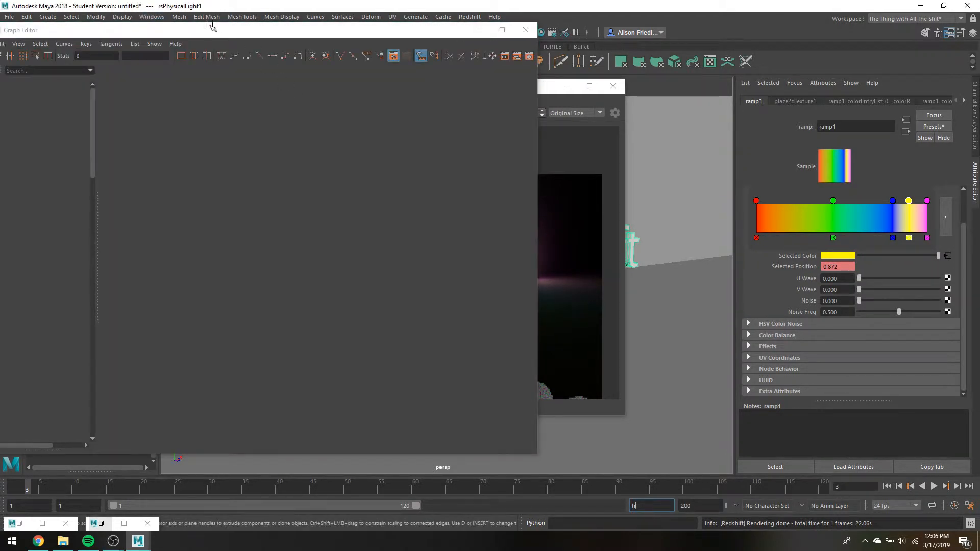
Reposition the Graph Editor and check typeMeshShape1 and rsPhysicalLight1 for animation curves.
left_click_drag(209, 34, 358, 25)
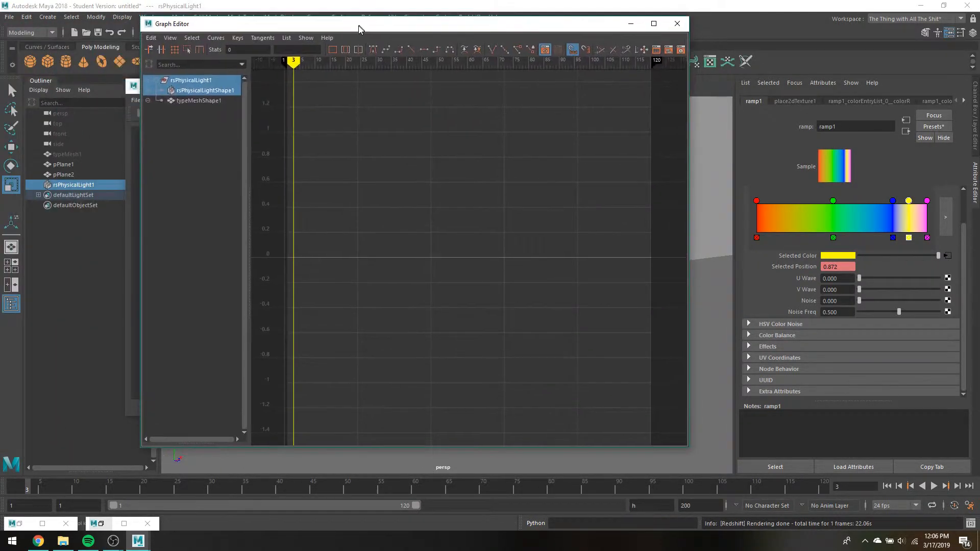
left_click(199, 100)
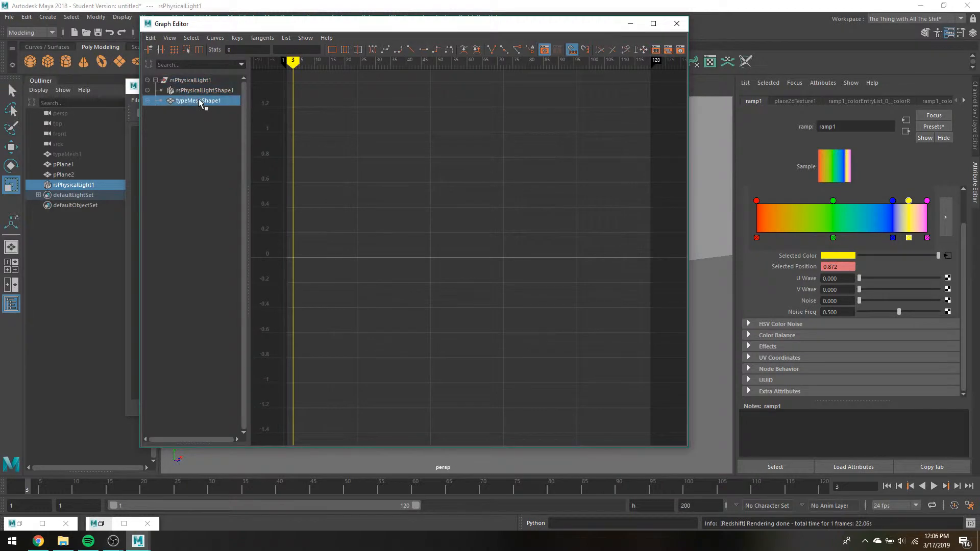
left_click(71, 186)
left_click_drag(592, 29, 600, 80)
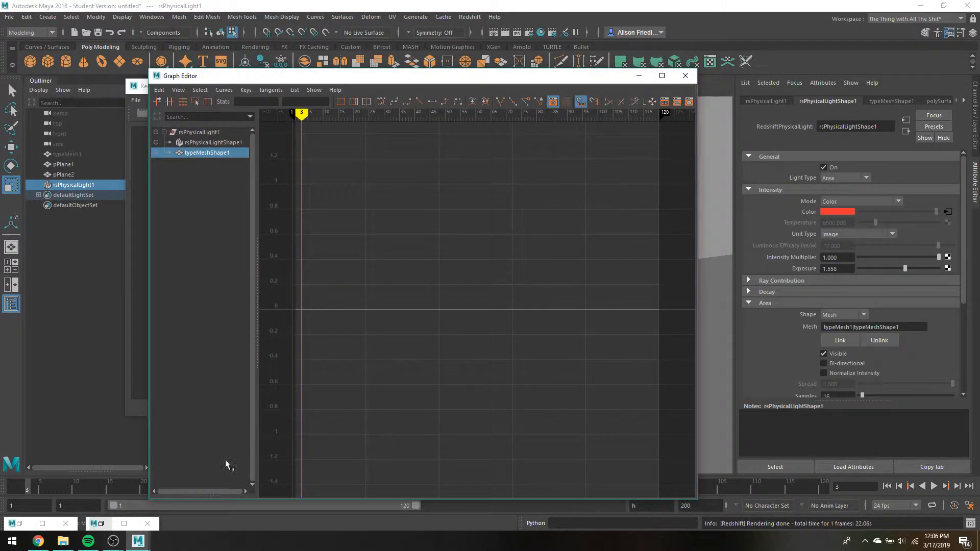
Select the ramp texture in the Hypershade to load its animation curves into the Graph Editor, and widen the channel list.
left_click(106, 524)
left_click(251, 262)
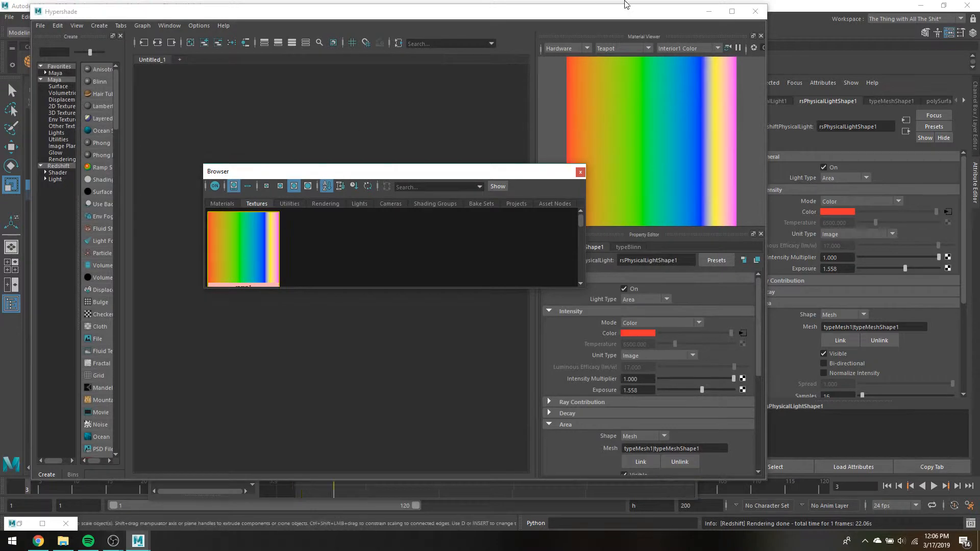
left_click(708, 11)
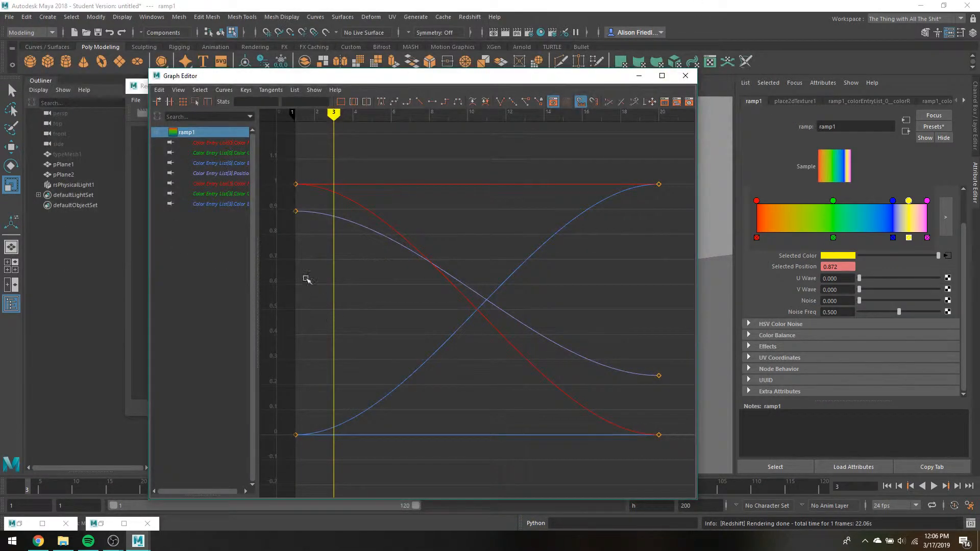
left_click_drag(257, 199, 289, 196)
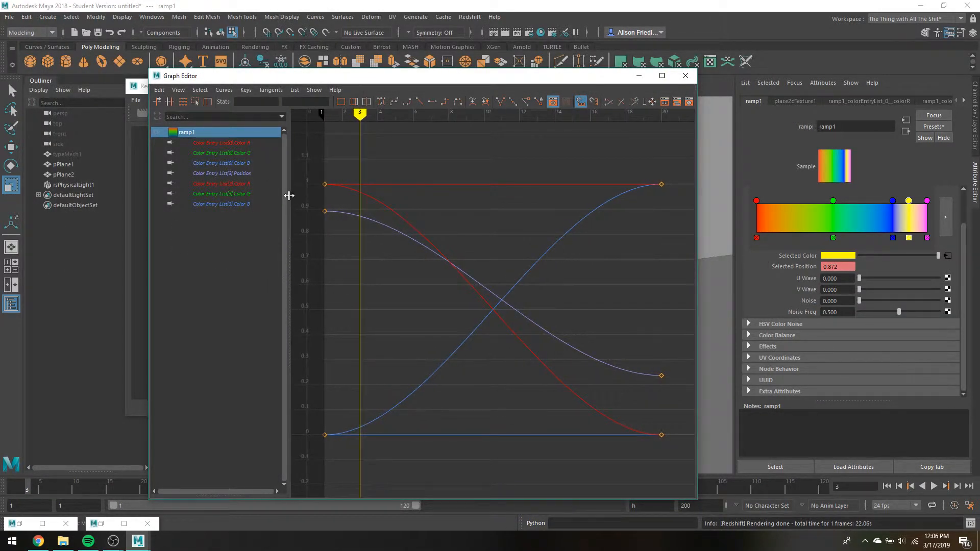
Examine the Color R, G and B curves of the first animated ramp entry, singly and together.
left_click(247, 142)
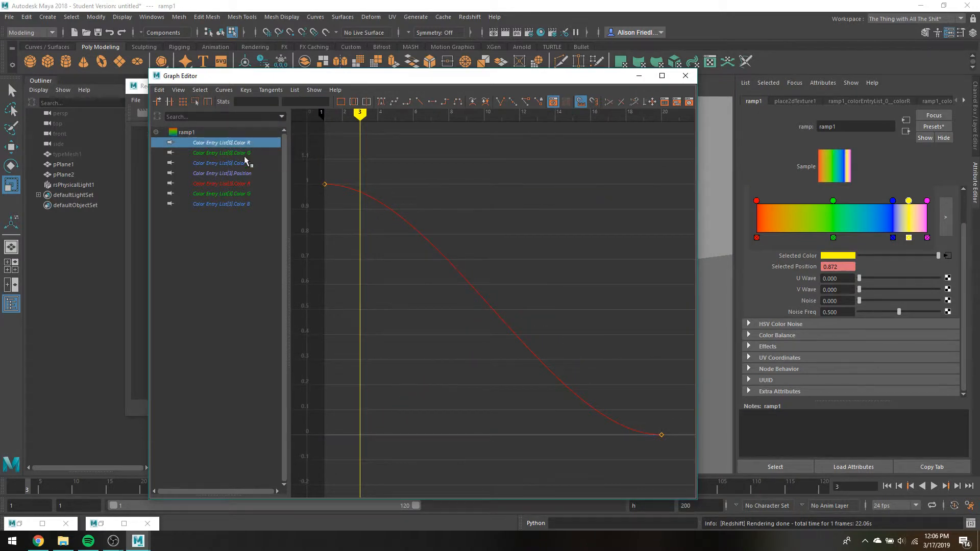
left_click(243, 159, "shift")
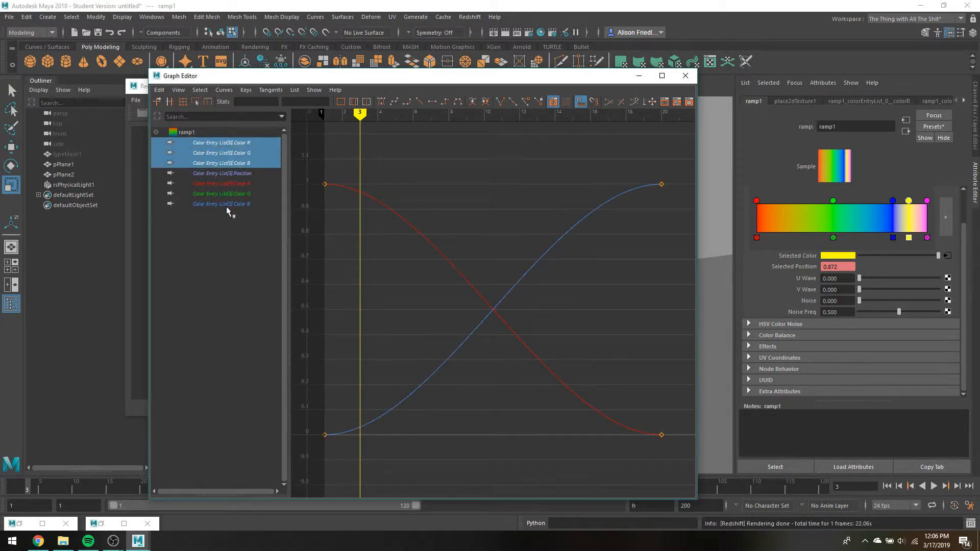
left_click(240, 163)
left_click(237, 153)
left_click(235, 144)
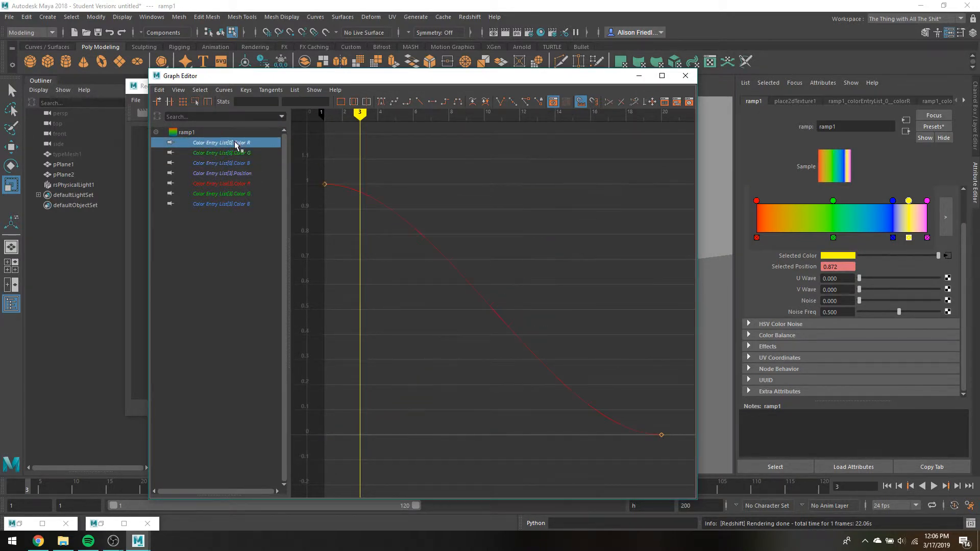
left_click(233, 153, "shift")
left_click(239, 164, "shift")
Examine the second animated ramp entry's color and position curves together, and isolate its Position curve.
left_click(236, 183)
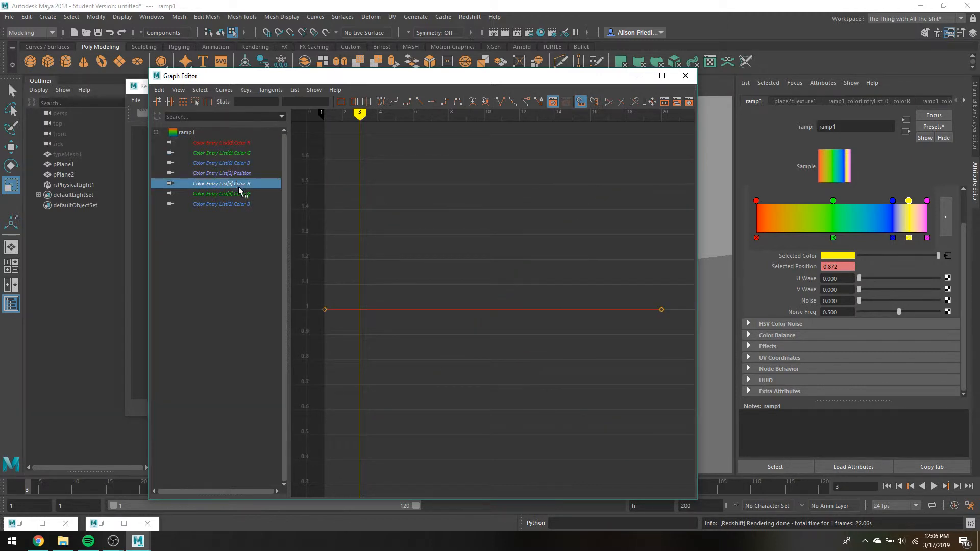
left_click(237, 174, "shift")
left_click(240, 194, "shift")
left_click(241, 204, "shift")
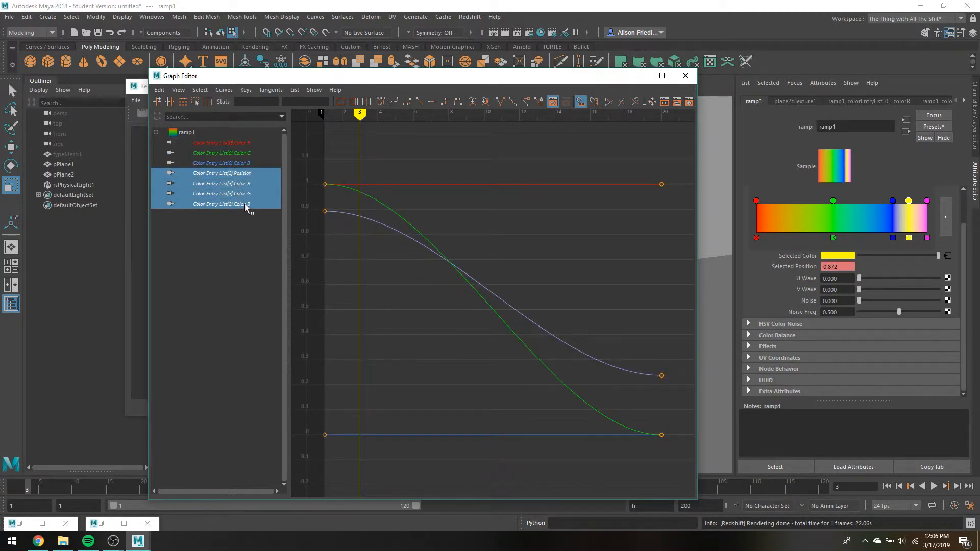
left_click(249, 204)
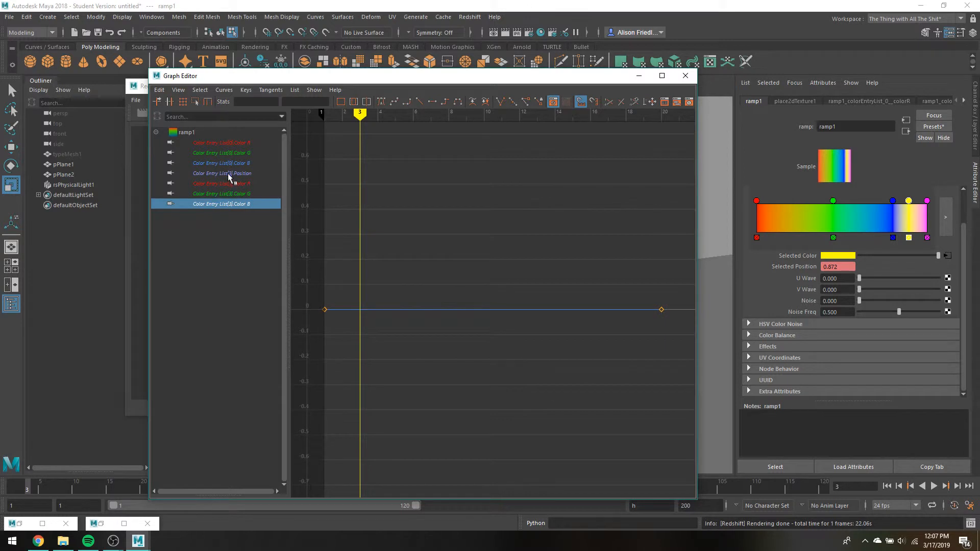
left_click(228, 174)
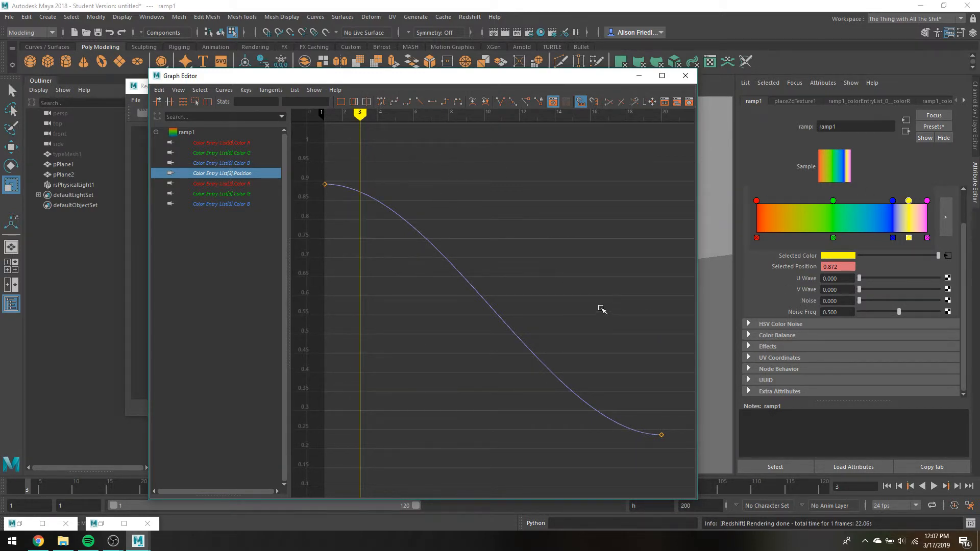
Review the available animation editors and close the Graph Editor to return to the Redshift render.
left_click(152, 17)
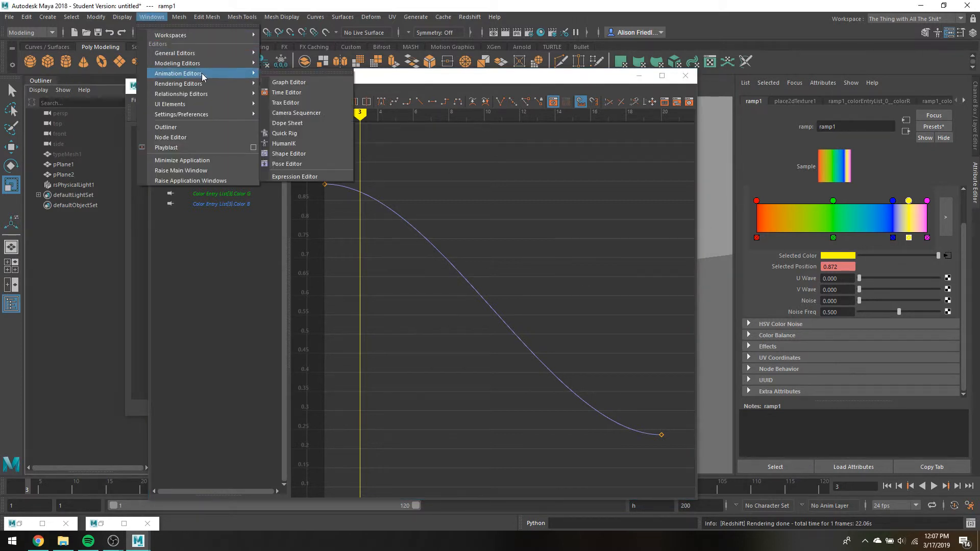
mouse_move(219, 86)
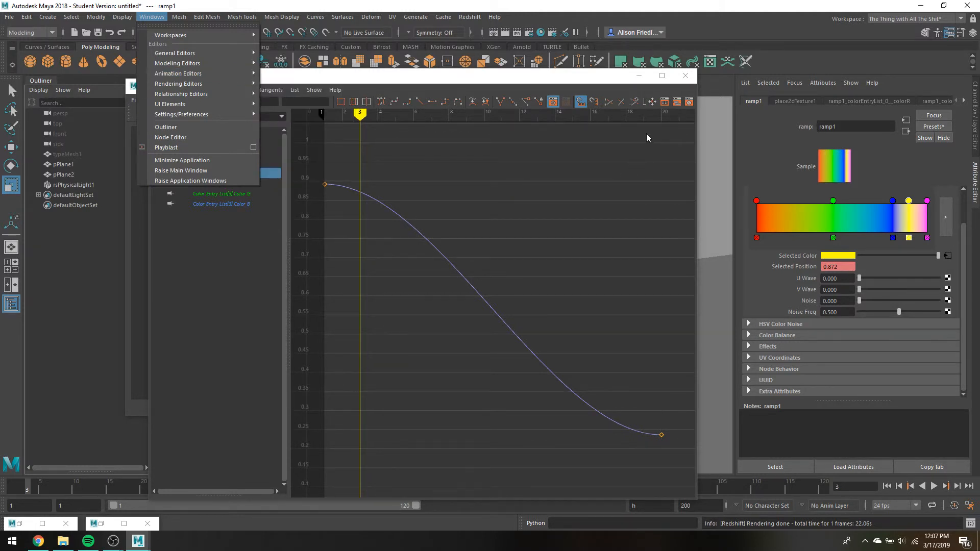
left_click(677, 79)
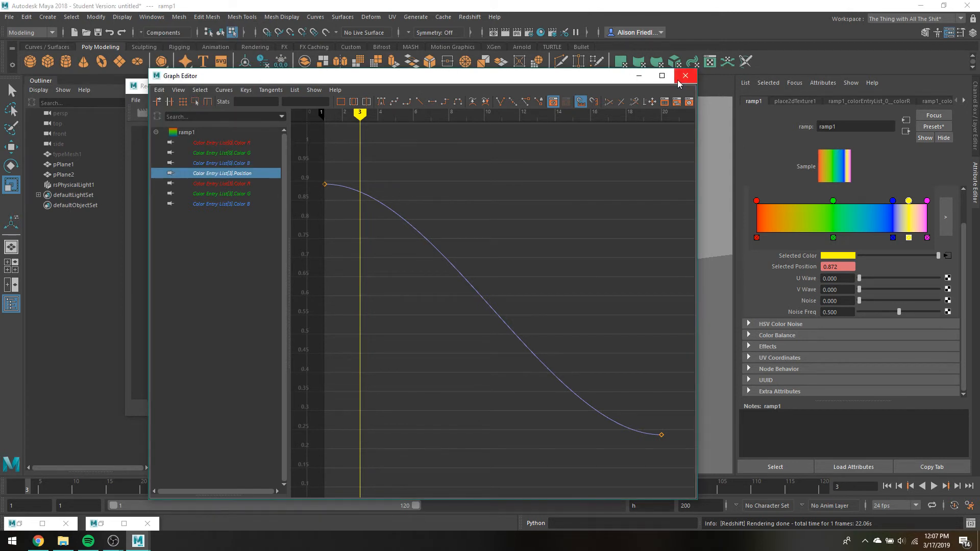
left_click(680, 78)
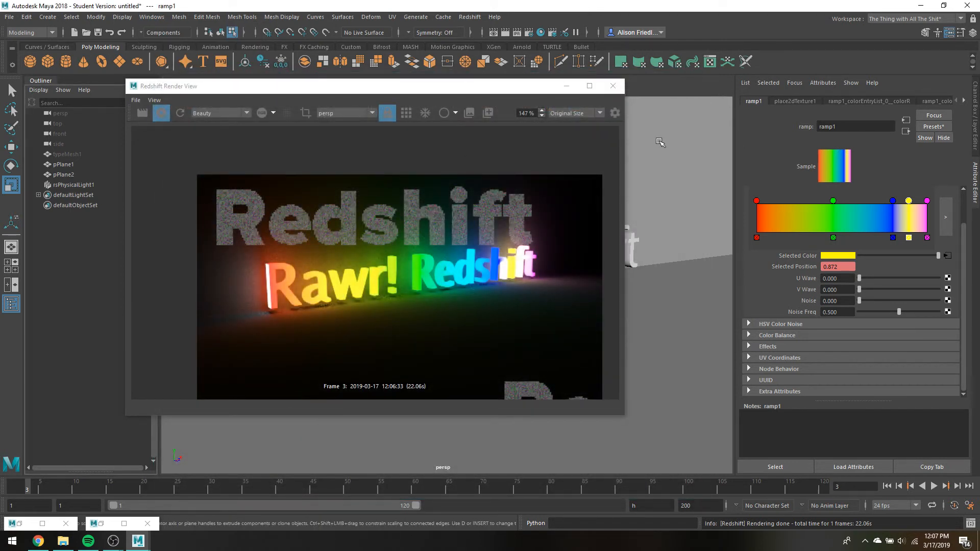